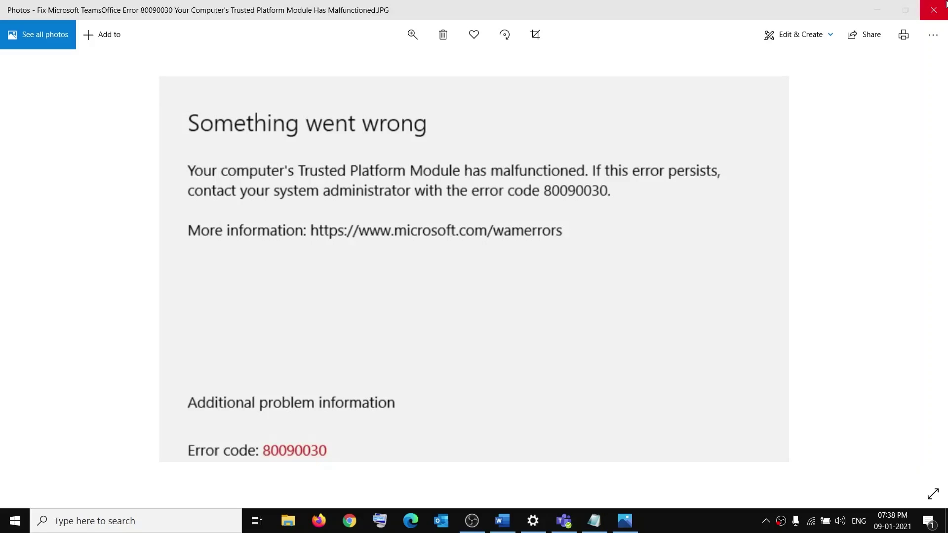
Close the Photos window showing the Teams 80090030 error screenshot.
{"action": "left_click", "coordinate": [934, 10]}
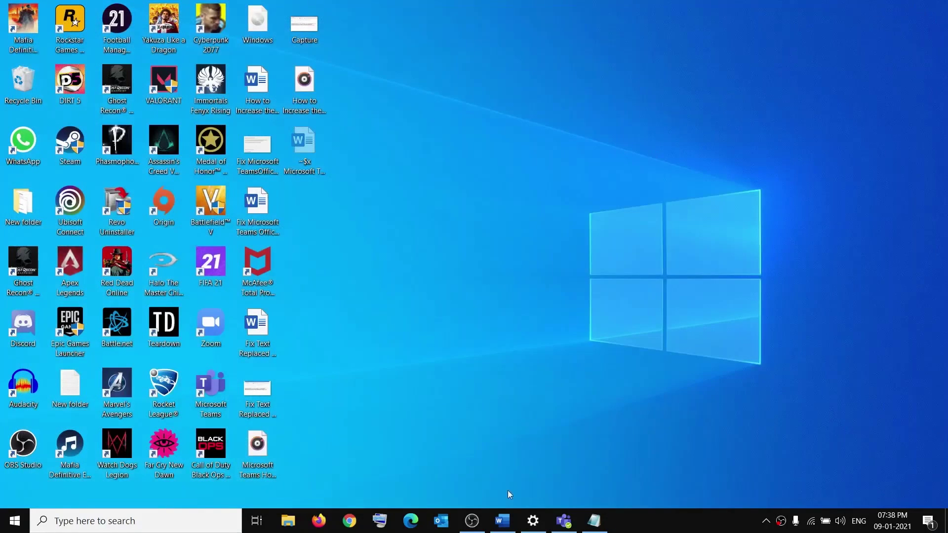
Bring the Word fix guide for error 80090030 forward, then open the Start menu.
{"action": "left_click", "coordinate": [502, 521]}
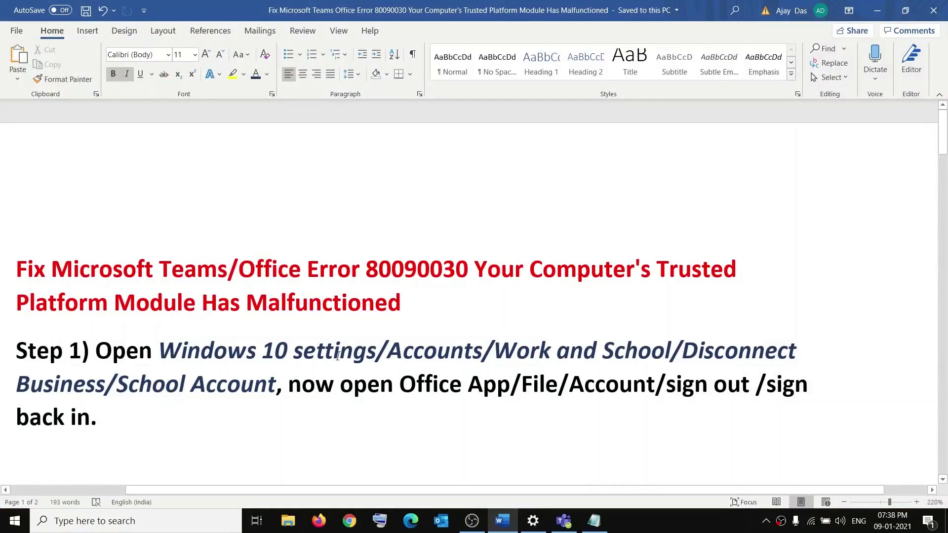
{"action": "left_click", "coordinate": [14, 521]}
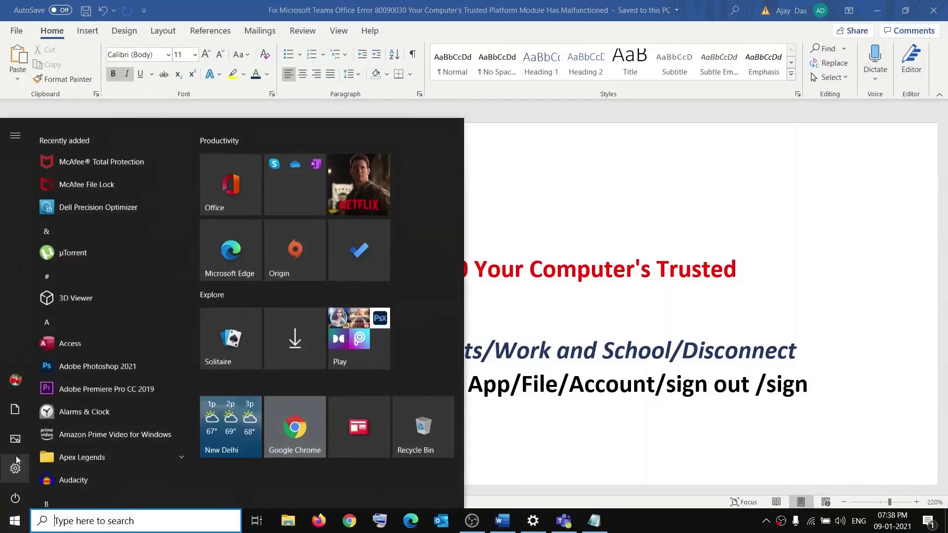
Disconnect the work account under Settings > Accounts > Access work or school and confirm removal.
{"action": "left_click", "coordinate": [15, 467]}
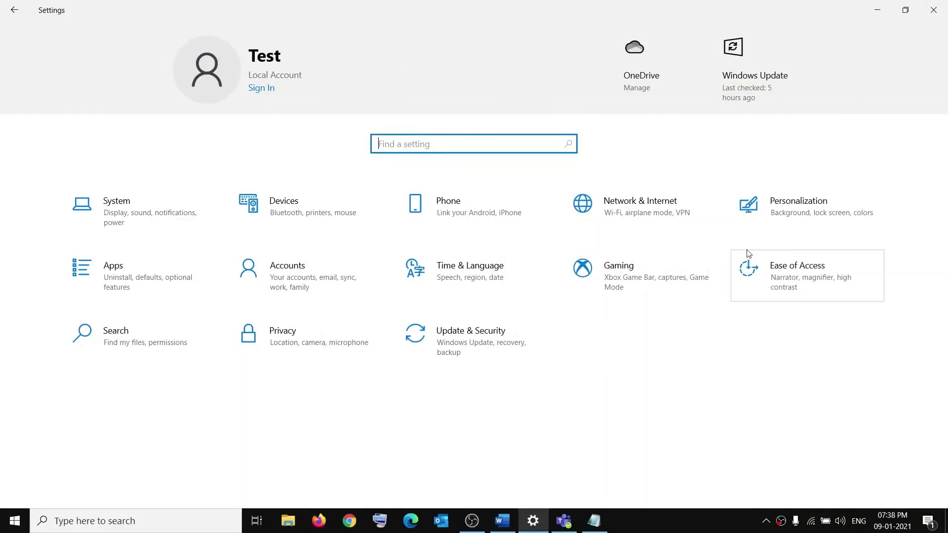
{"action": "left_click", "coordinate": [324, 281]}
{"action": "left_click", "coordinate": [55, 230]}
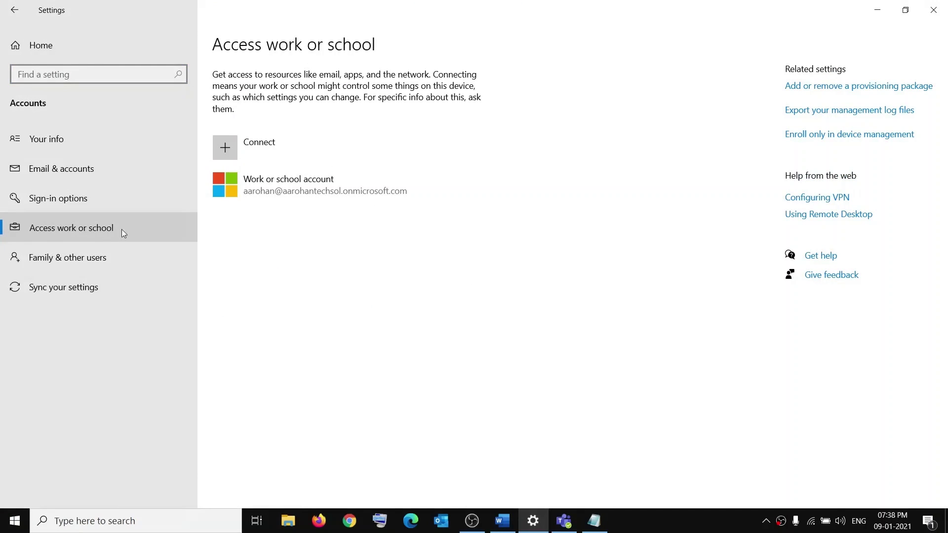
{"action": "left_click", "coordinate": [302, 190]}
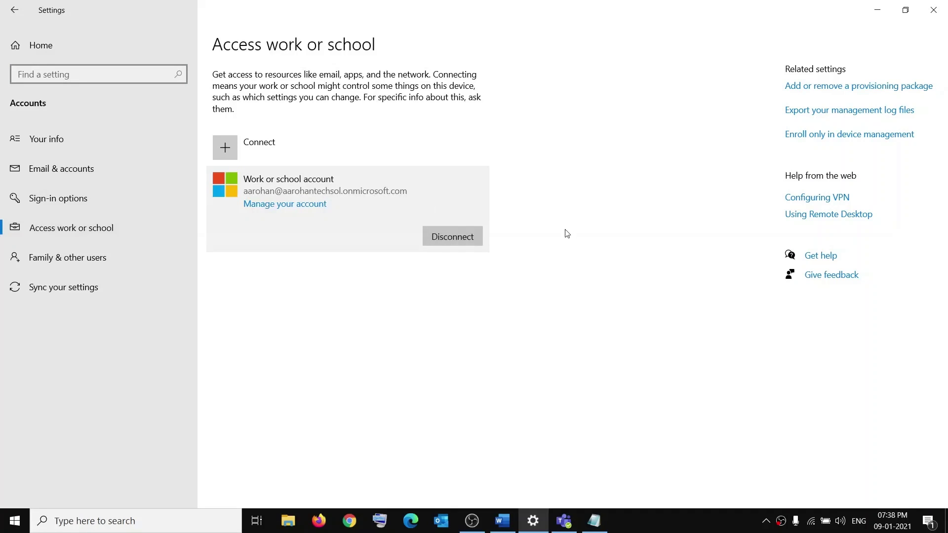
{"action": "left_click", "coordinate": [457, 238]}
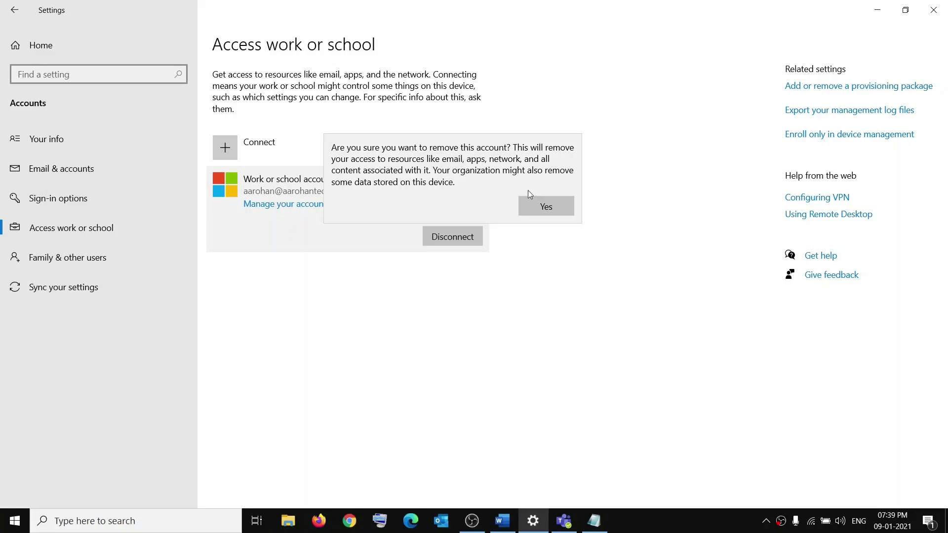
{"action": "left_click", "coordinate": [552, 210]}
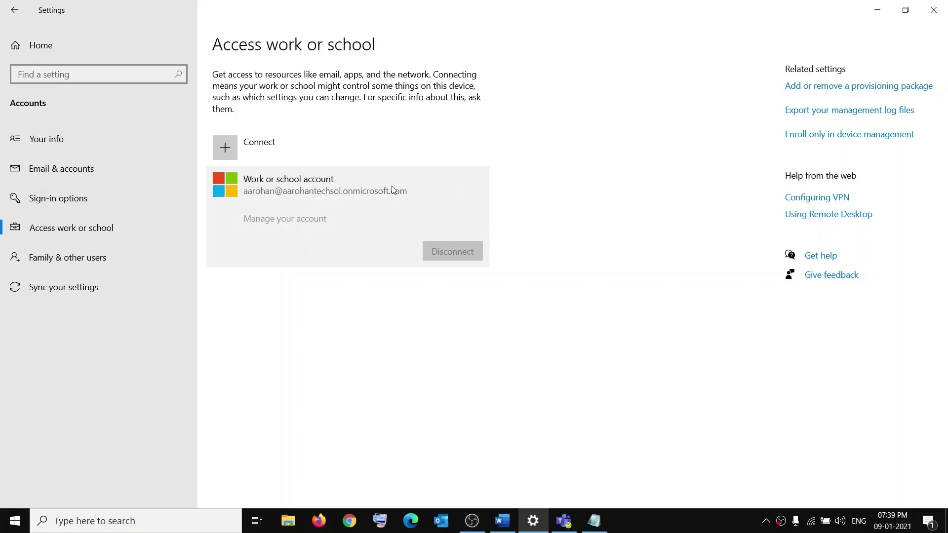
Return to the fix guide and highlight the step about opening an Office app.
{"action": "key", "text": "alt+Tab"}
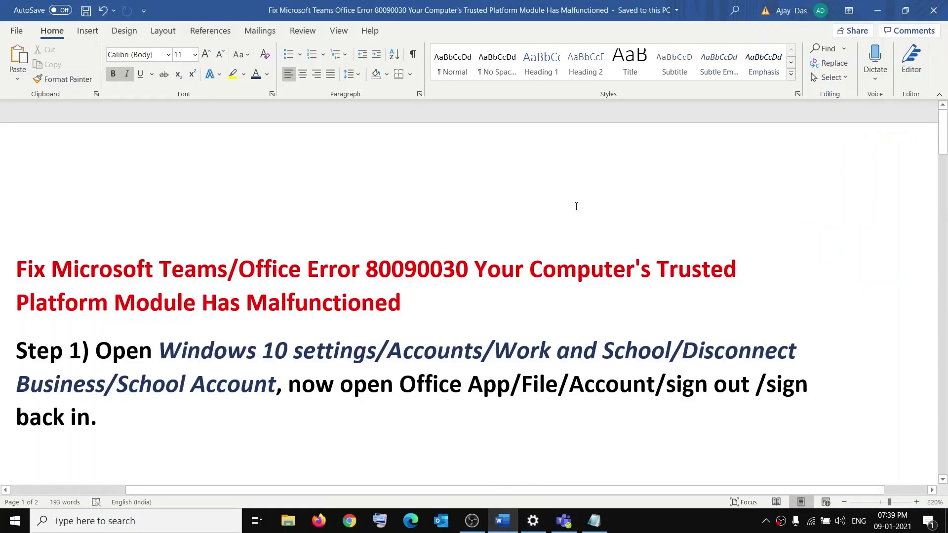
{"action": "key", "text": "alt+Tab"}
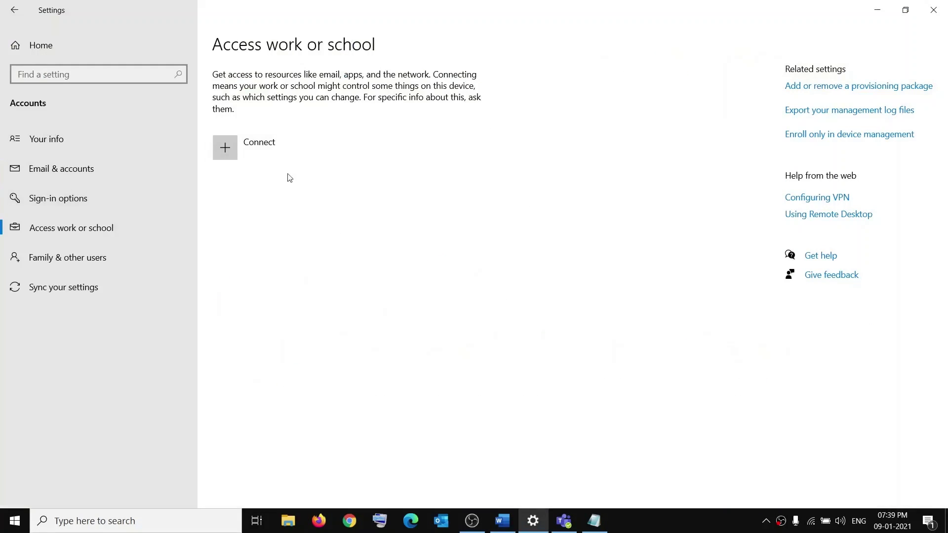
{"action": "key", "text": "alt+Tab"}
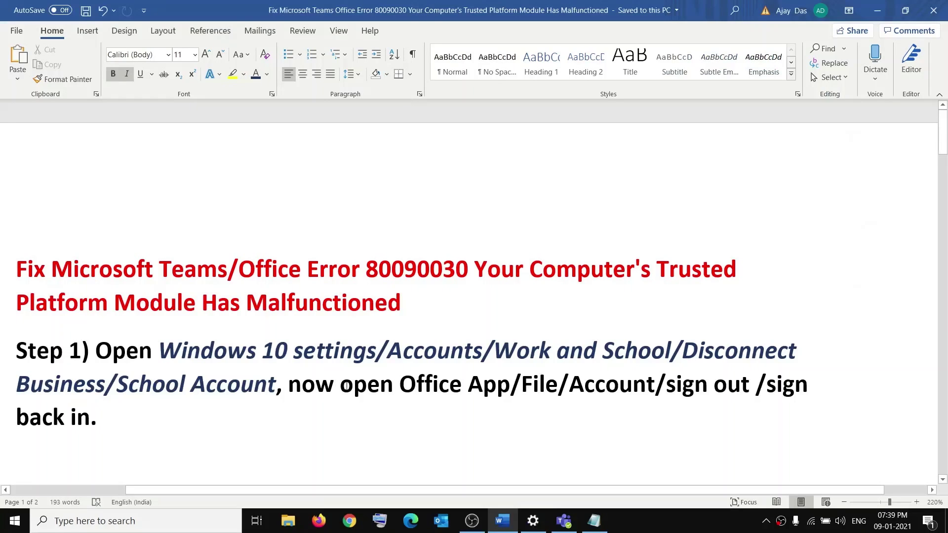
{"action": "left_click", "coordinate": [510, 385], "text": "shift"}
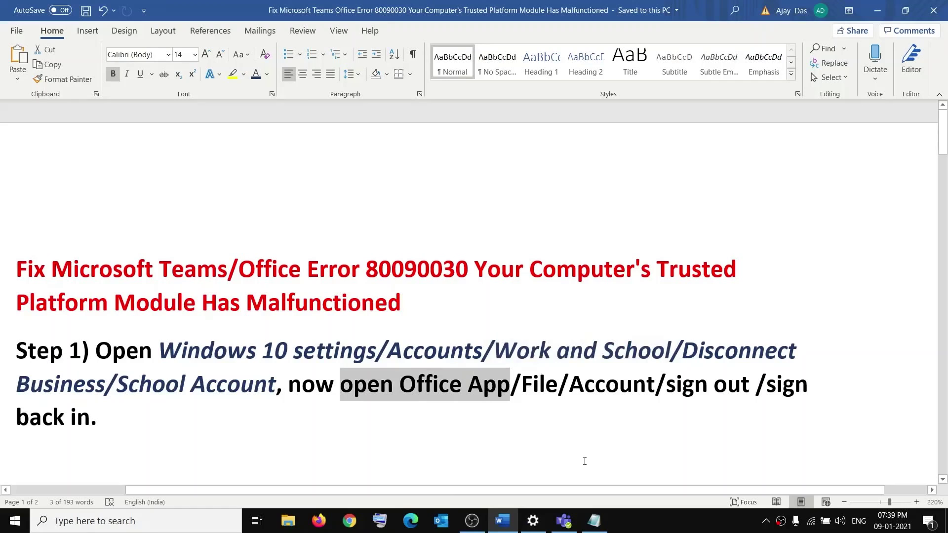
Sign out of Microsoft Teams from the profile menu.
{"action": "left_click", "coordinate": [567, 526]}
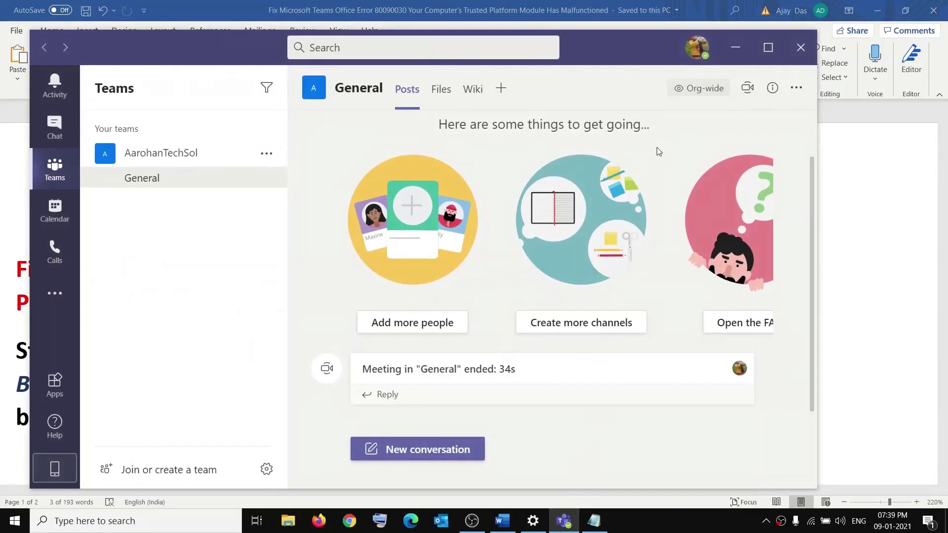
{"action": "left_click", "coordinate": [699, 53]}
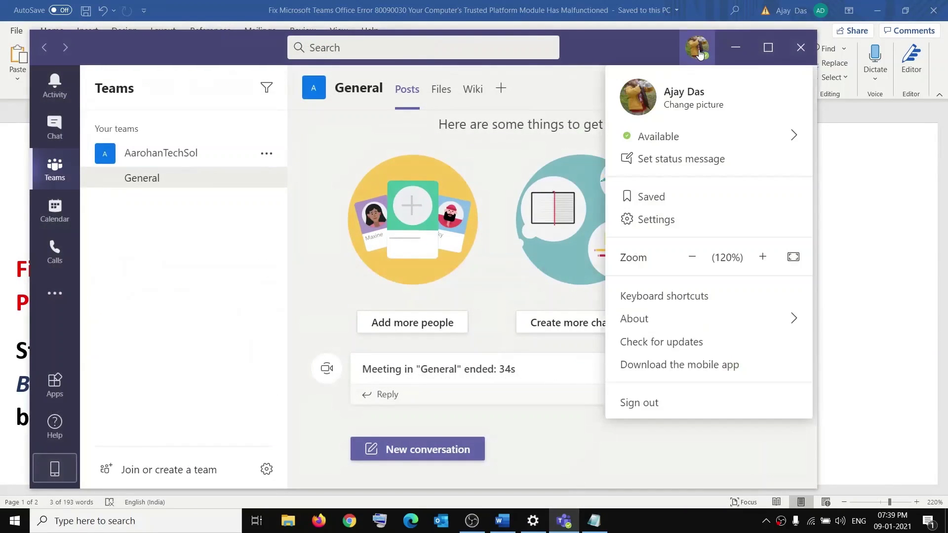
{"action": "left_click", "coordinate": [647, 406]}
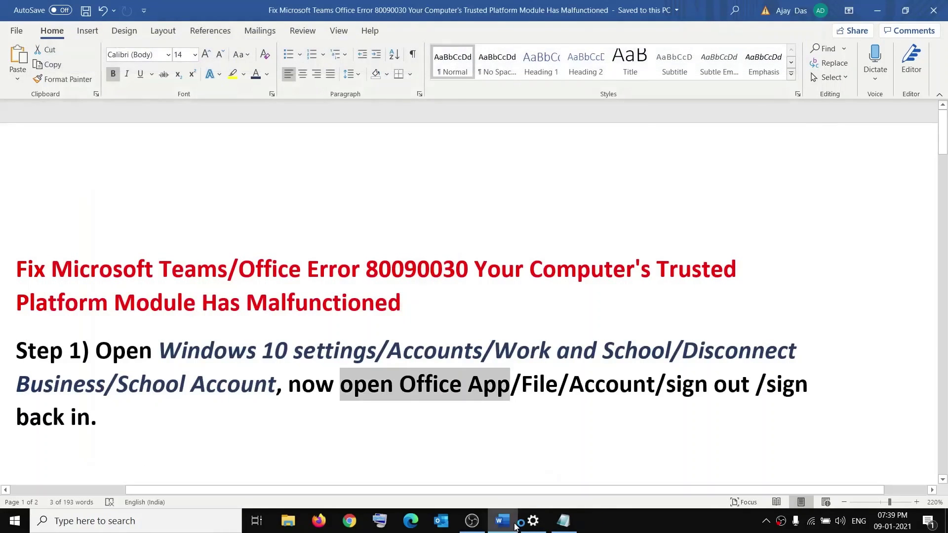
Launch Word by searching 'word' and create a blank document.
{"action": "left_click", "coordinate": [189, 523]}
{"action": "type", "text": "wo"}
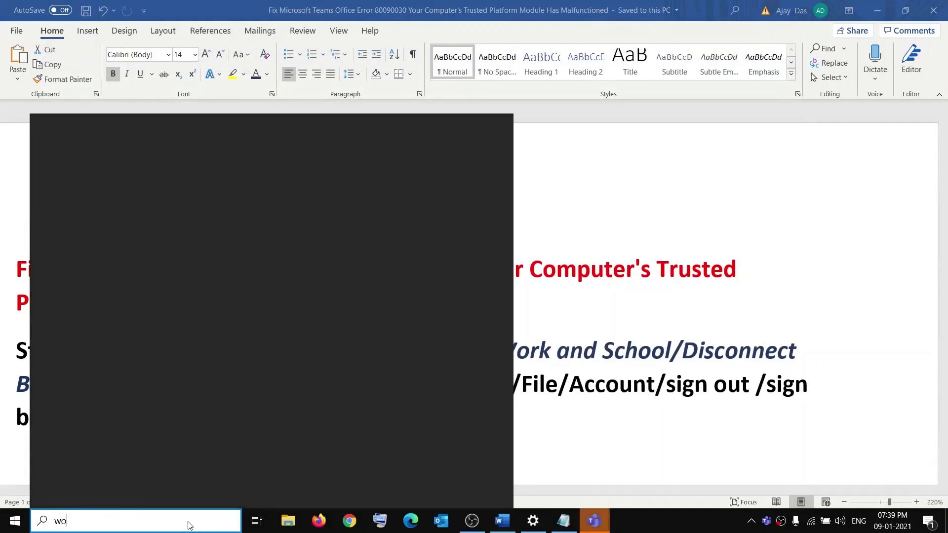
{"action": "type", "text": "rd"}
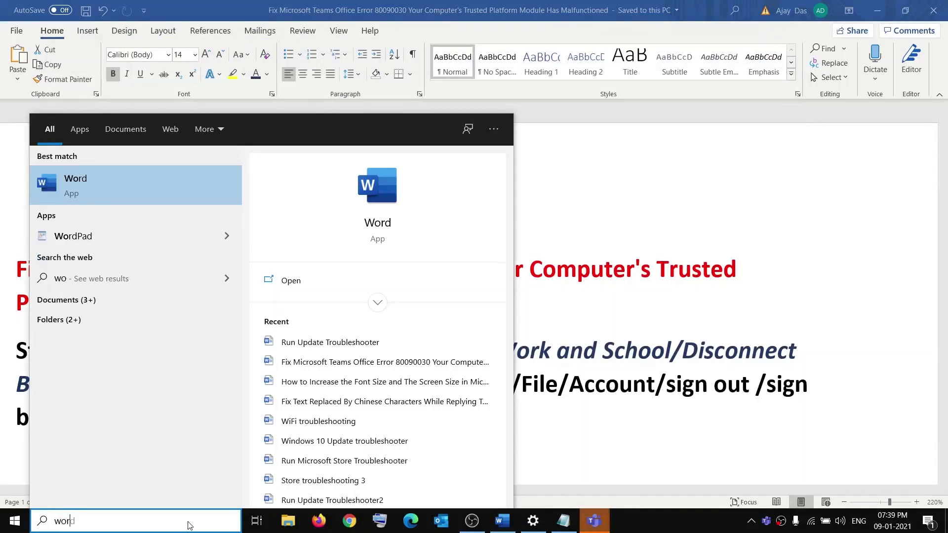
{"action": "left_click", "coordinate": [84, 191]}
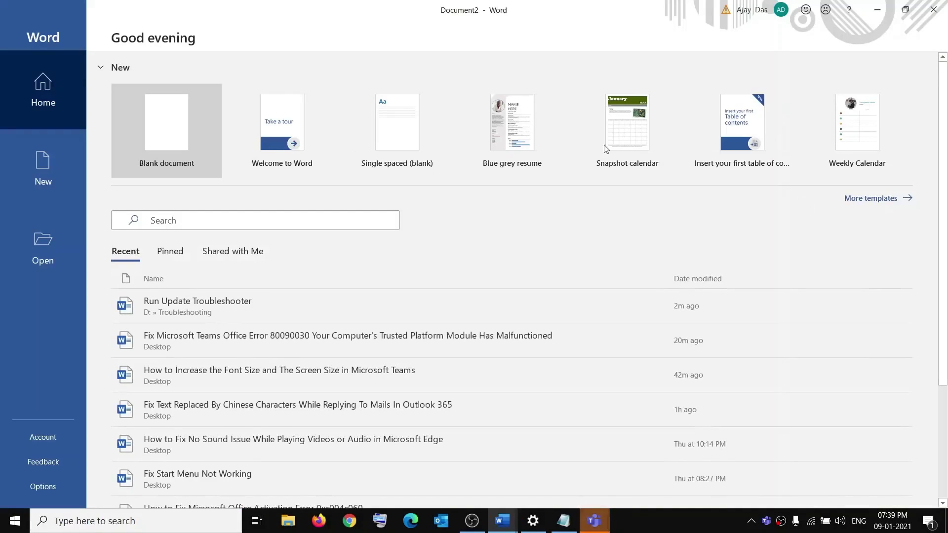
{"action": "left_click", "coordinate": [146, 112]}
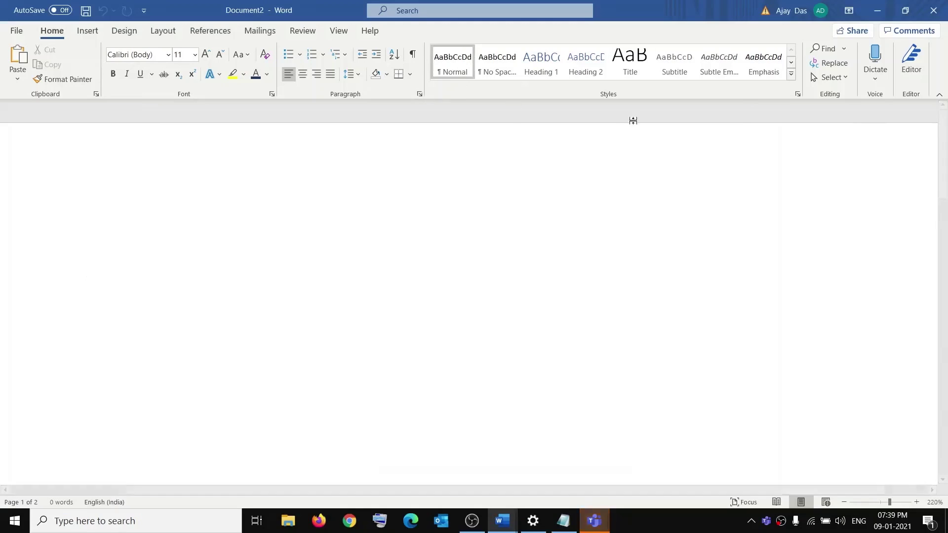
Check the Office account under File > Account, then close Word and show the Teams windows.
{"action": "left_click", "coordinate": [16, 30]}
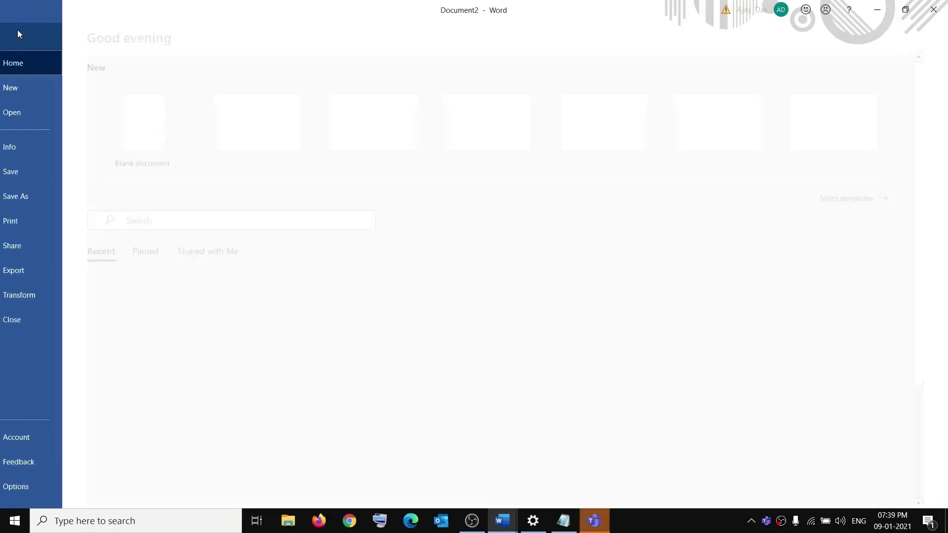
{"action": "left_click", "coordinate": [40, 441]}
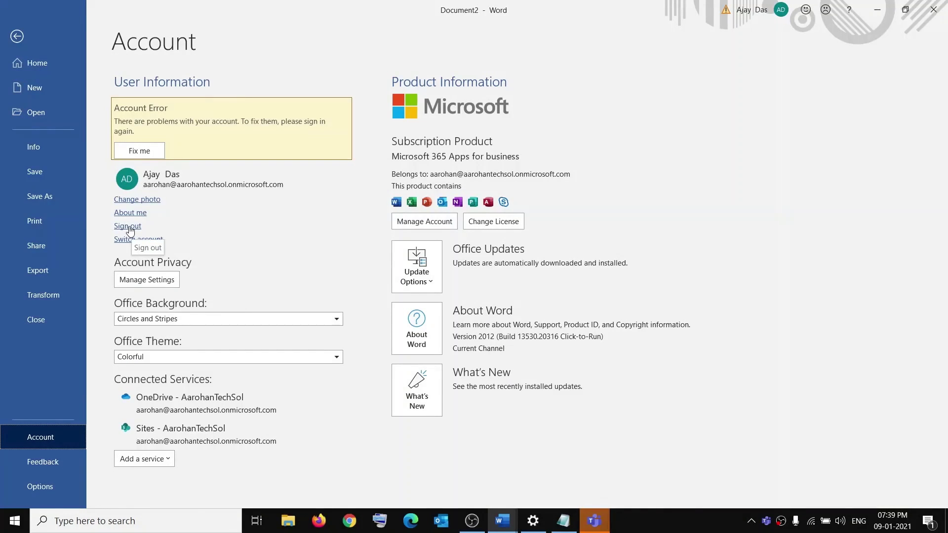
{"action": "left_click", "coordinate": [933, 9]}
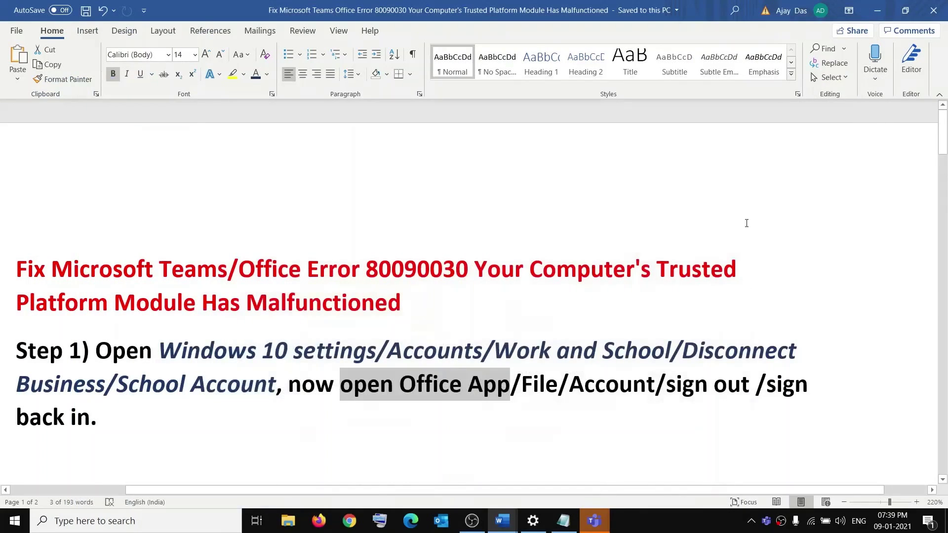
{"action": "left_click", "coordinate": [594, 521]}
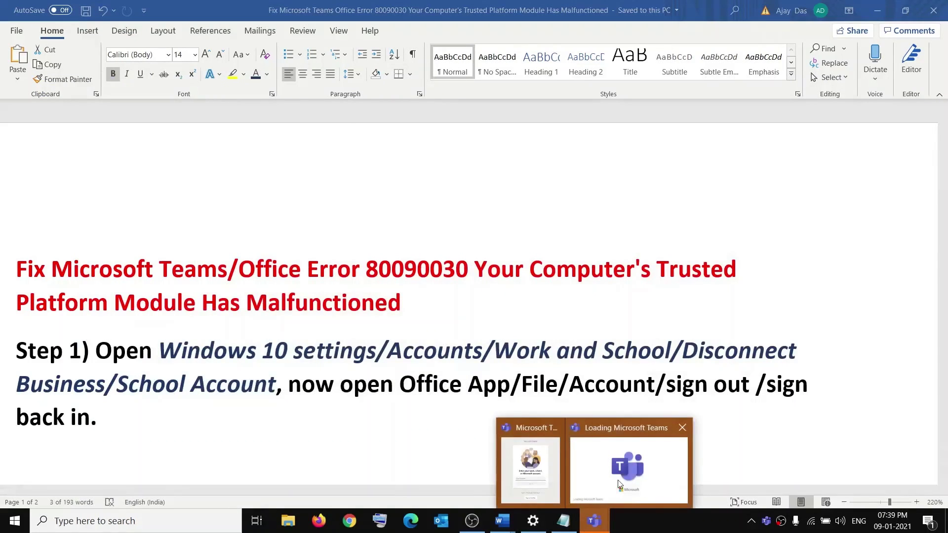
Bring up the Teams sign-in and paste the saved work sign-in address from the notes.
{"action": "left_click", "coordinate": [617, 482]}
{"action": "mouse_move", "coordinate": [597, 521]}
{"action": "left_click", "coordinate": [544, 469]}
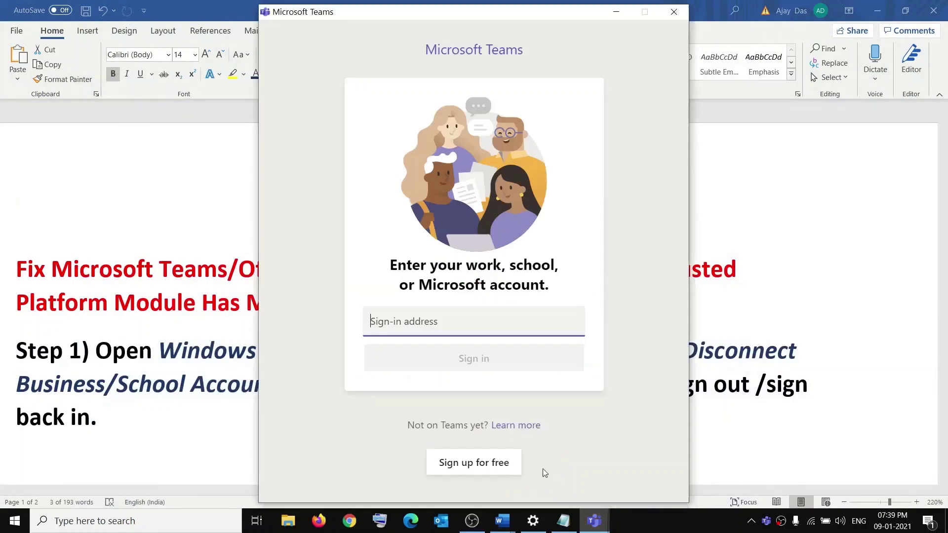
{"action": "left_click", "coordinate": [563, 521]}
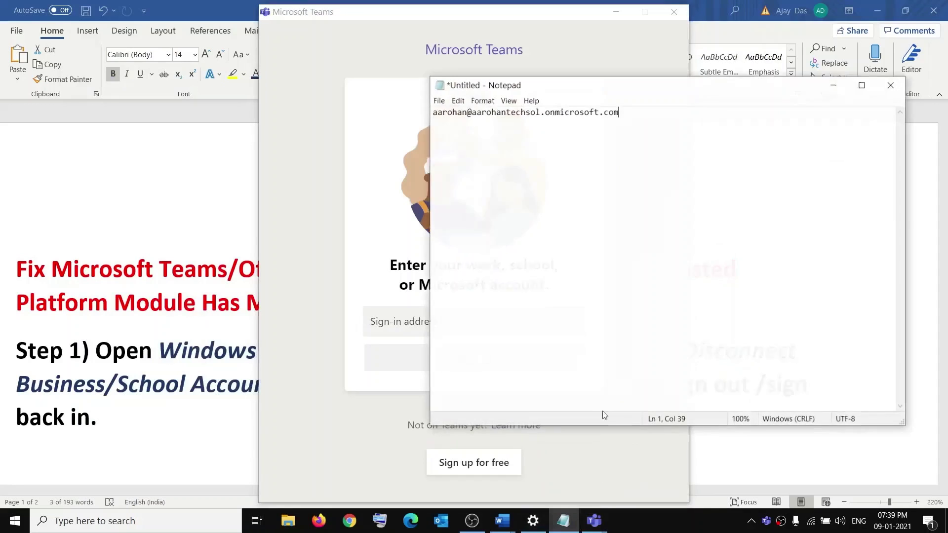
{"action": "key", "text": "ctrl+a"}
{"action": "key", "text": "ctrl+c"}
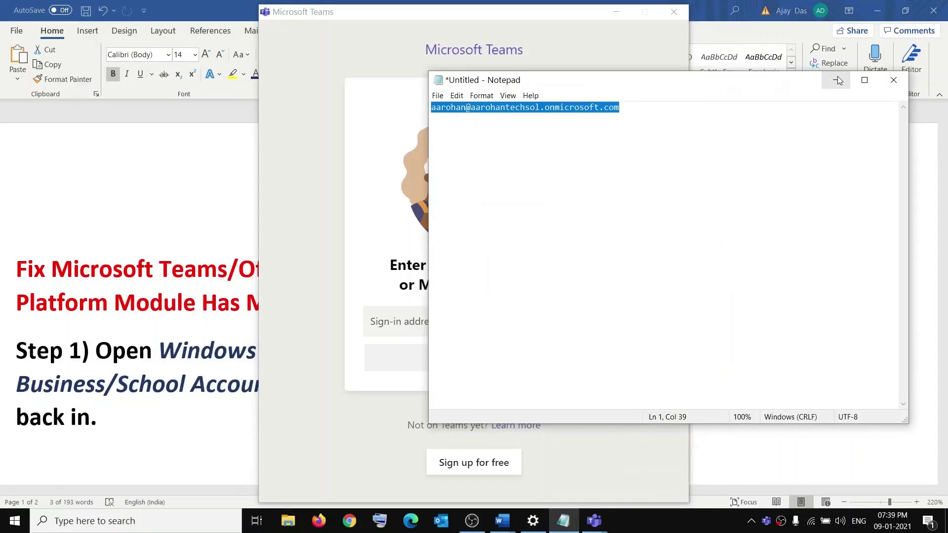
{"action": "left_click", "coordinate": [836, 80]}
{"action": "key", "text": "ctrl+v"}
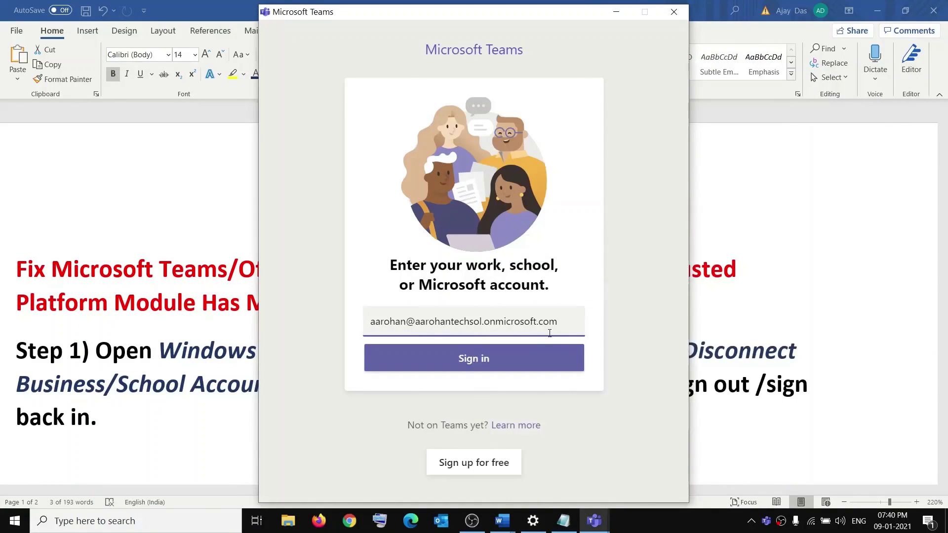
{"action": "left_click", "coordinate": [477, 363]}
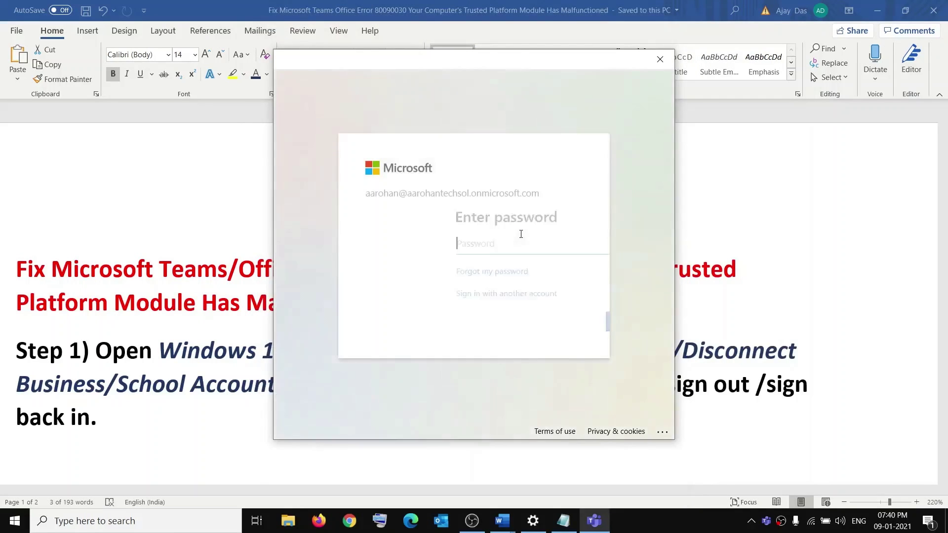
Enter the account password, then verify identity with the code texted to the phone.
{"action": "type", "text": "•"}
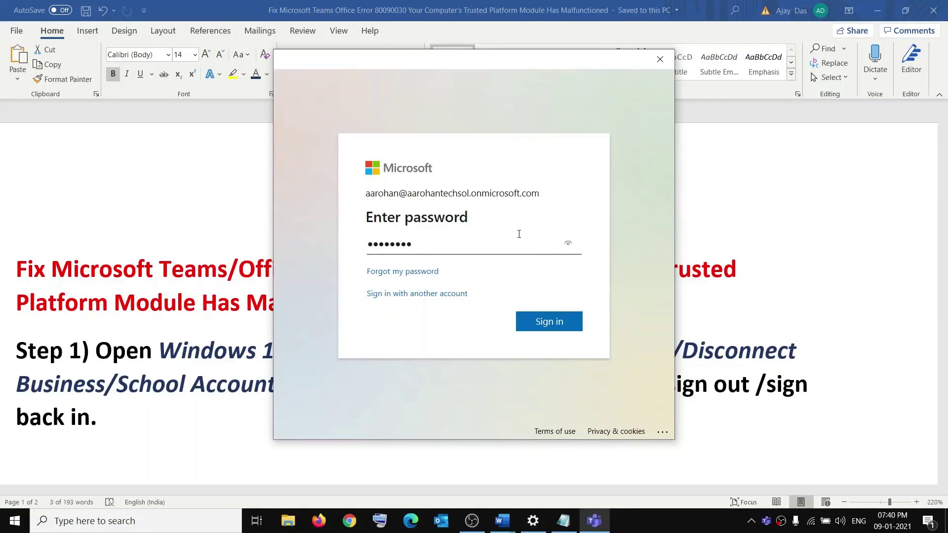
{"action": "left_click", "coordinate": [566, 328]}
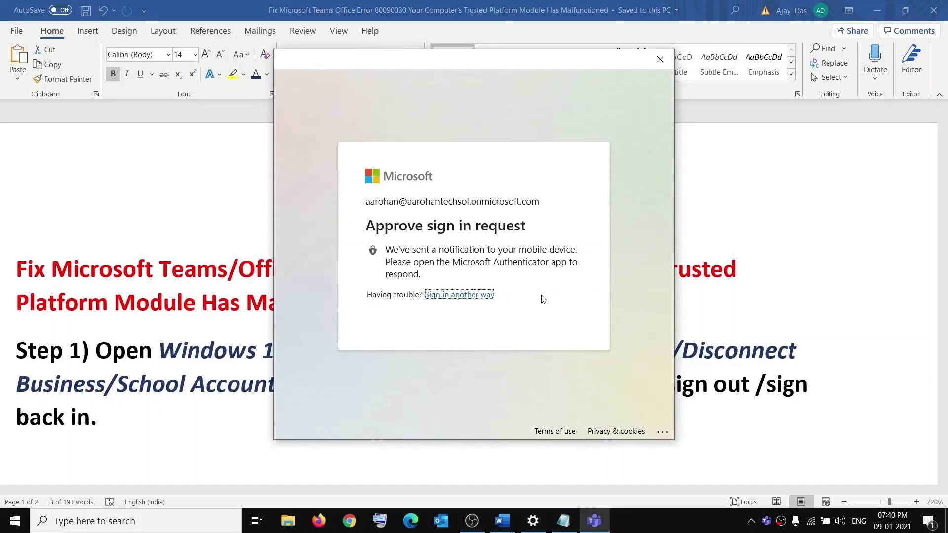
{"action": "left_click", "coordinate": [454, 295]}
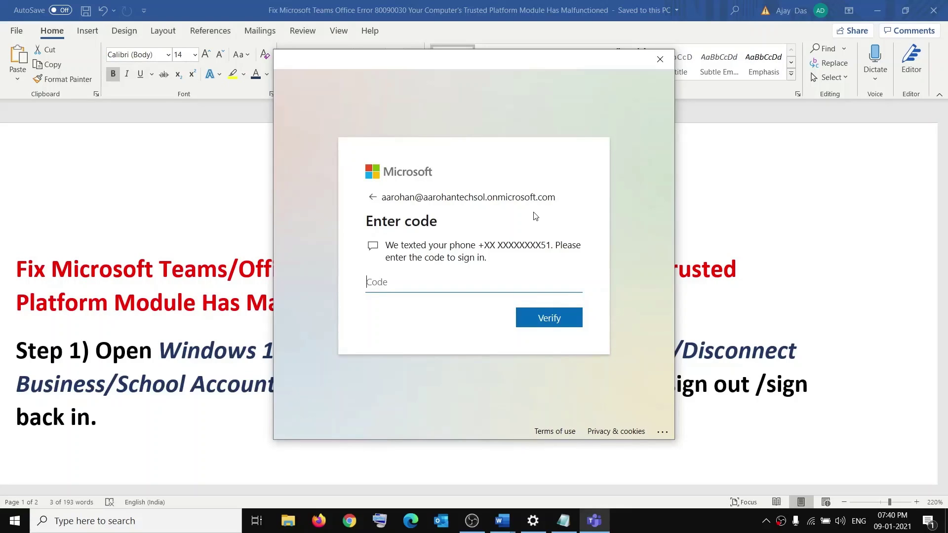
{"action": "left_click", "coordinate": [567, 321]}
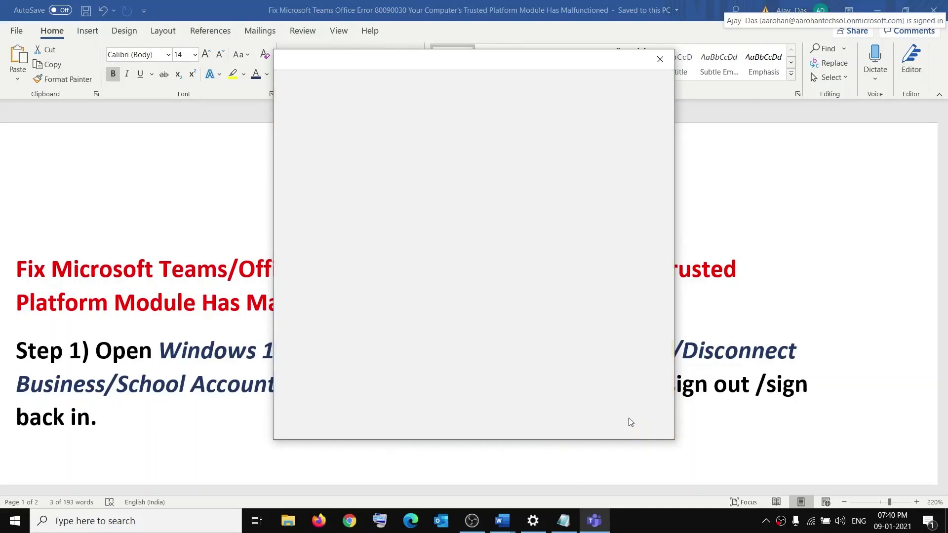
Accept Stay signed in with device management allowed, and finish adding the work account.
{"action": "left_click", "coordinate": [533, 521]}
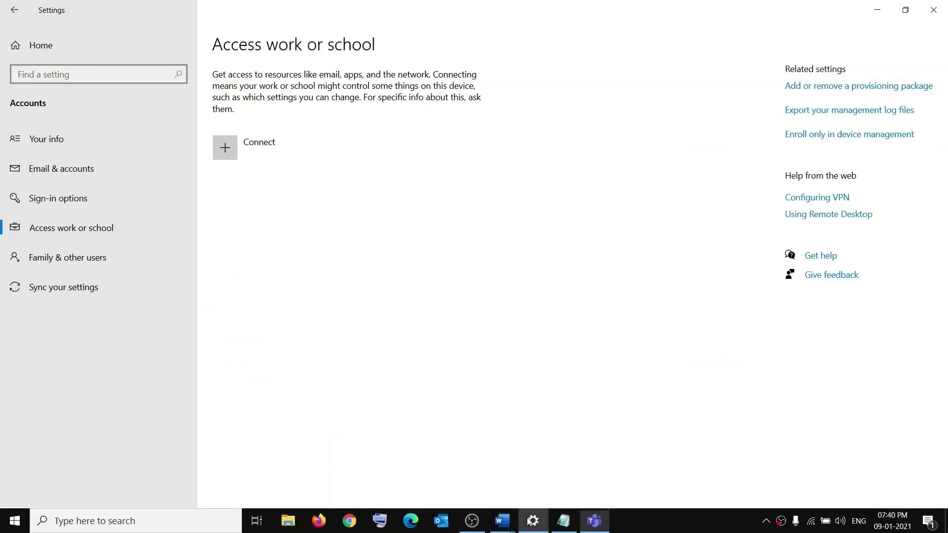
{"action": "left_click", "coordinate": [591, 522]}
{"action": "left_click_drag", "start_coordinate": [469, 74], "coordinate": [674, 72]}
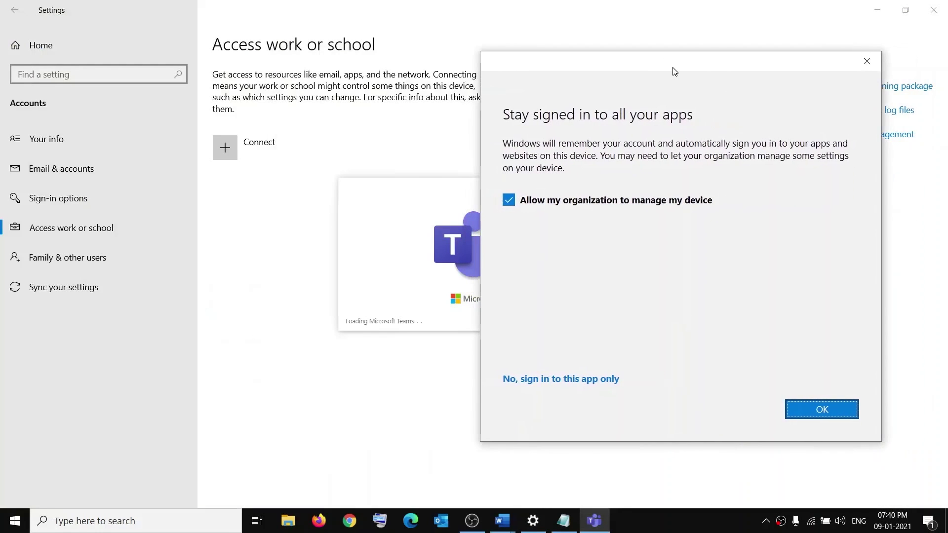
{"action": "left_click", "coordinate": [842, 402]}
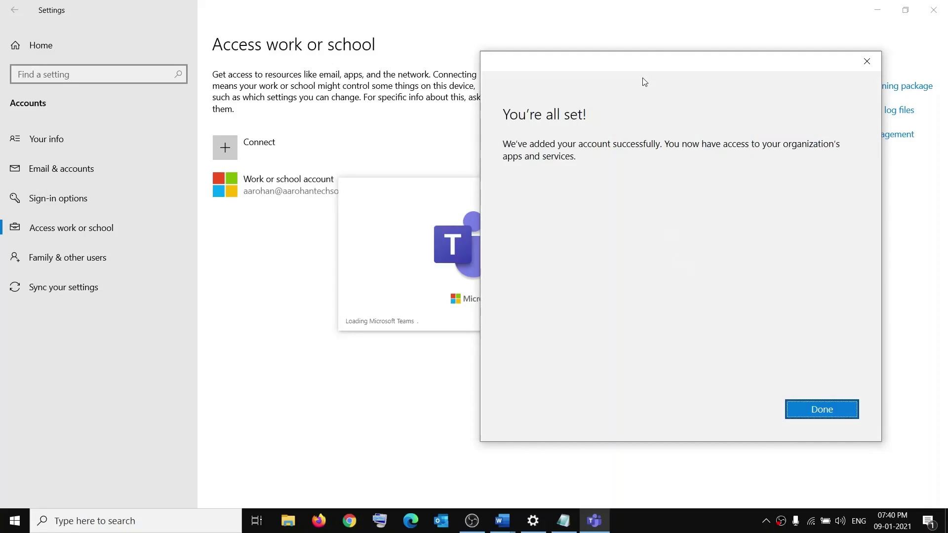
{"action": "left_click", "coordinate": [810, 410]}
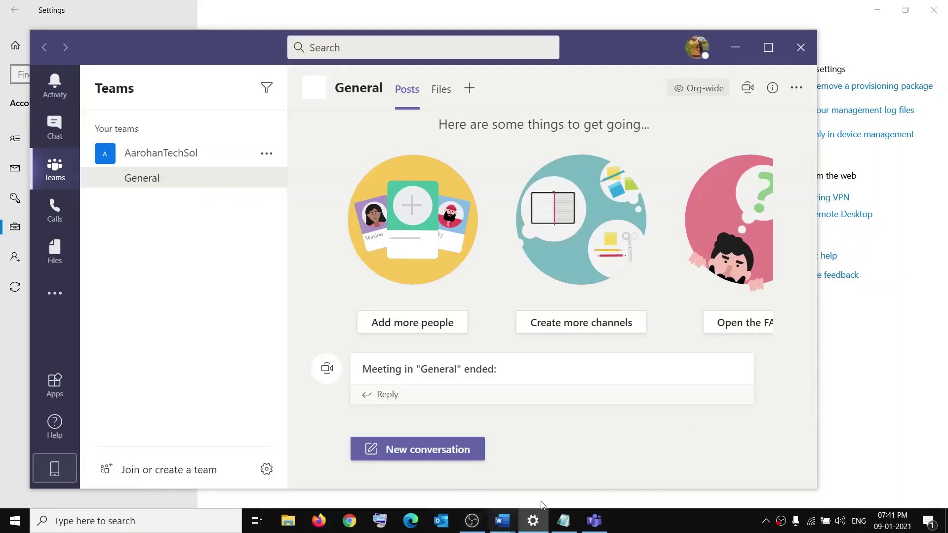
Scroll the Word guide to Step 2 and highlight 'SFC and DISM command'.
{"action": "mouse_move", "coordinate": [503, 521]}
{"action": "left_click", "coordinate": [478, 480]}
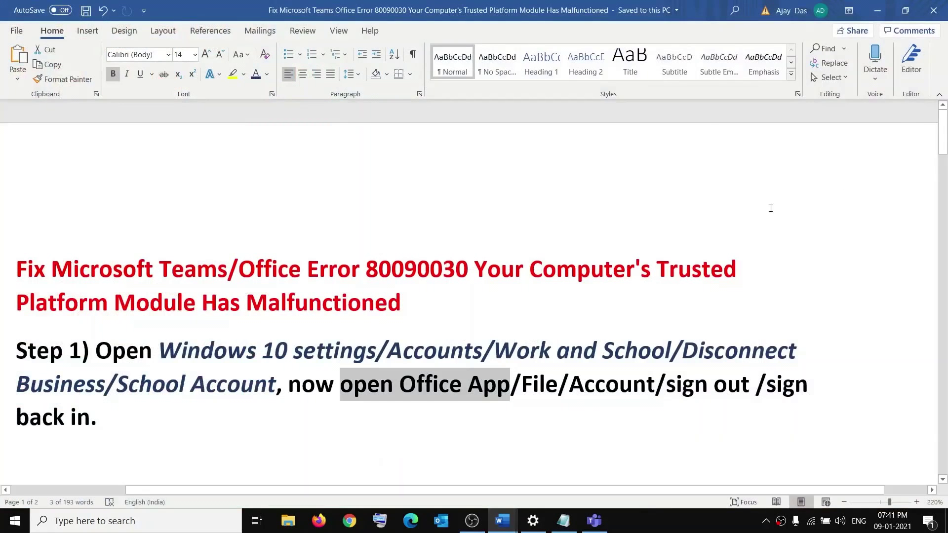
{"action": "scroll", "coordinate": [326, 232], "scroll_direction": "down", "scroll_amount": 4}
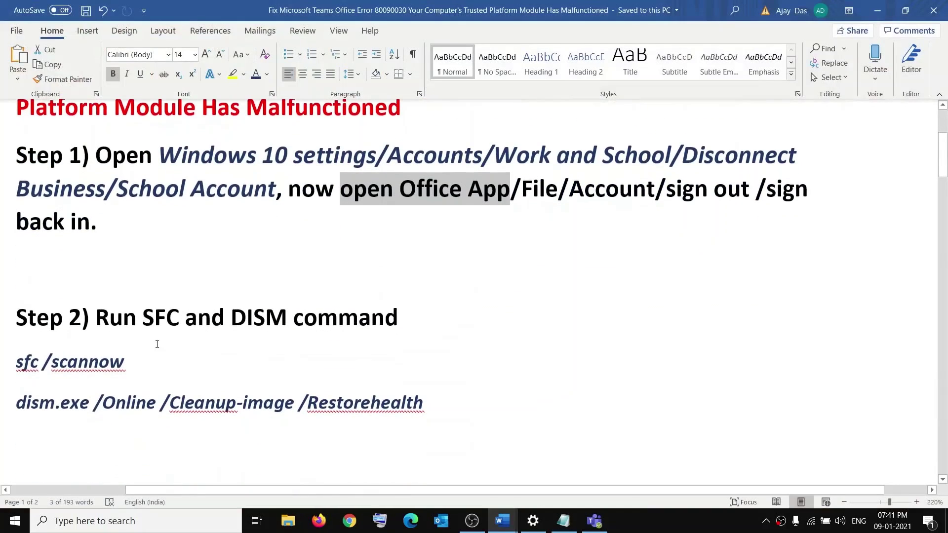
{"action": "left_click_drag", "start_coordinate": [174, 316], "coordinate": [398, 318]}
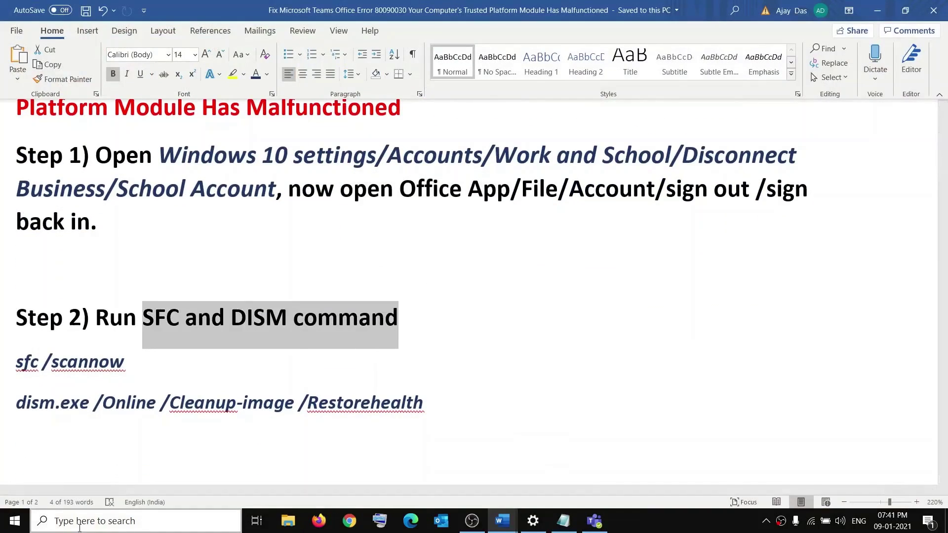
Search for cmd and run Command Prompt as administrator.
{"action": "left_click", "coordinate": [104, 524]}
{"action": "type", "text": "cmd"}
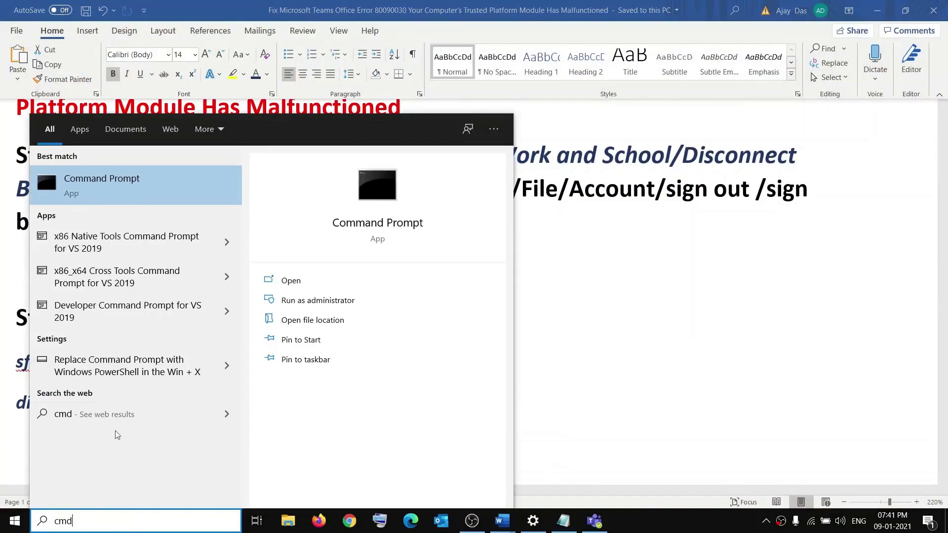
{"action": "right_click", "coordinate": [117, 185]}
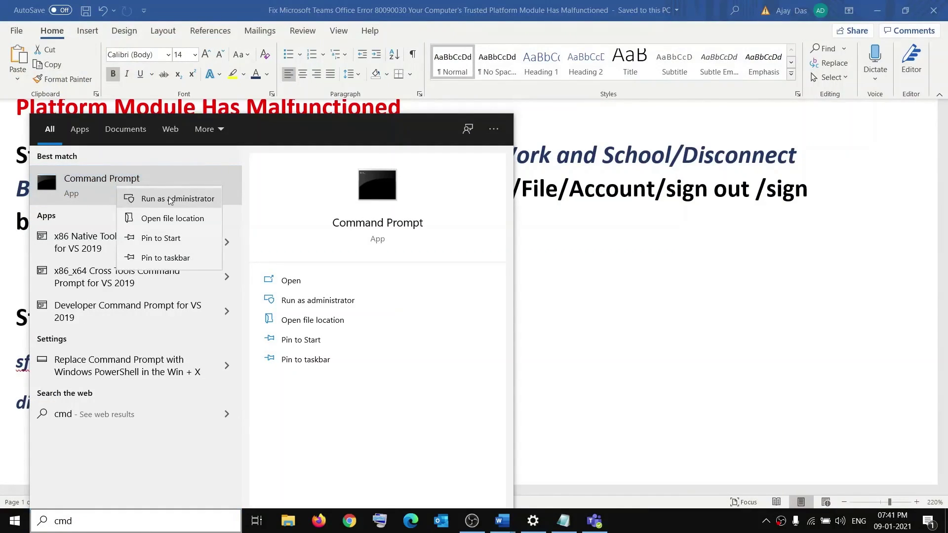
{"action": "left_click", "coordinate": [150, 198]}
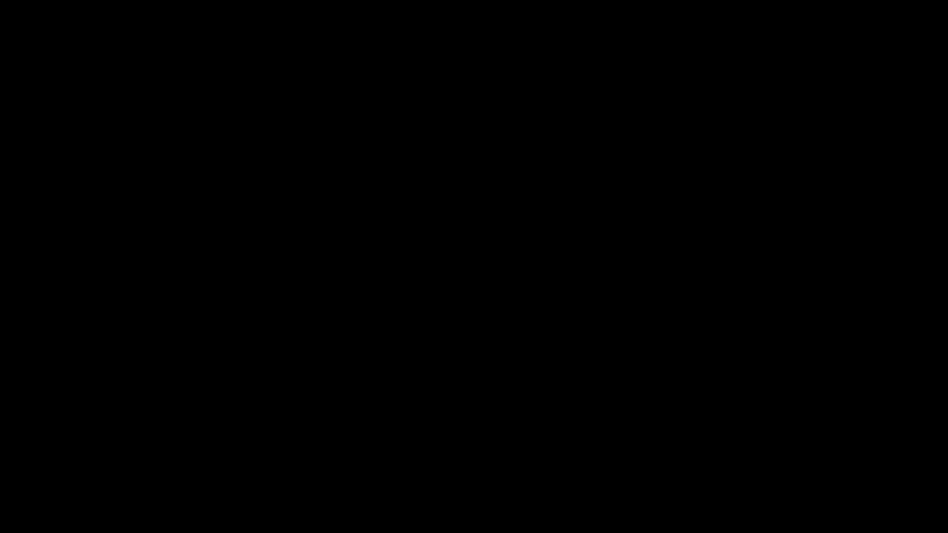
Approve the UAC prompt and run sfc /scannow in the elevated Command Prompt.
{"action": "key", "text": "alt+y"}
{"action": "key", "text": "alt+Tab"}
{"action": "left_click_drag", "start_coordinate": [141, 366], "coordinate": [15, 368]}
{"action": "key", "text": "alt+Tab"}
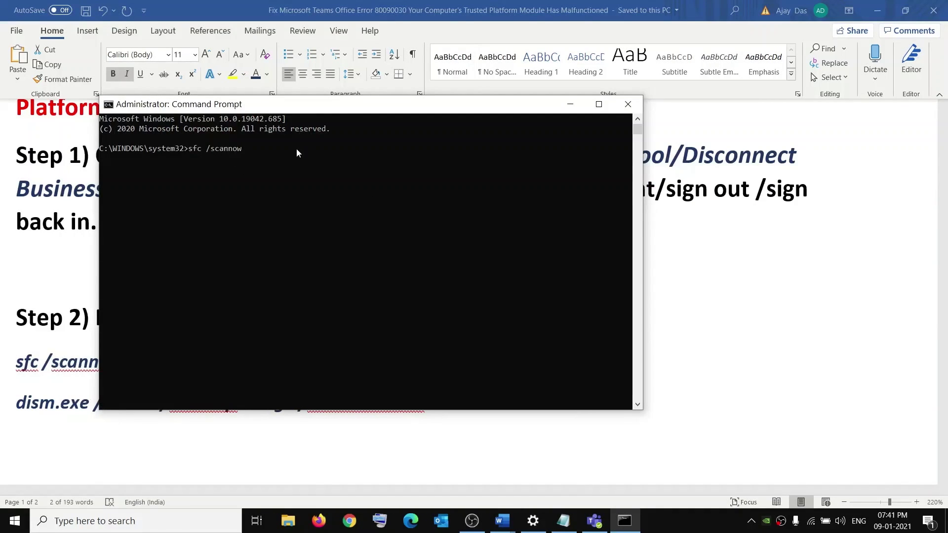
{"action": "key", "text": "Return"}
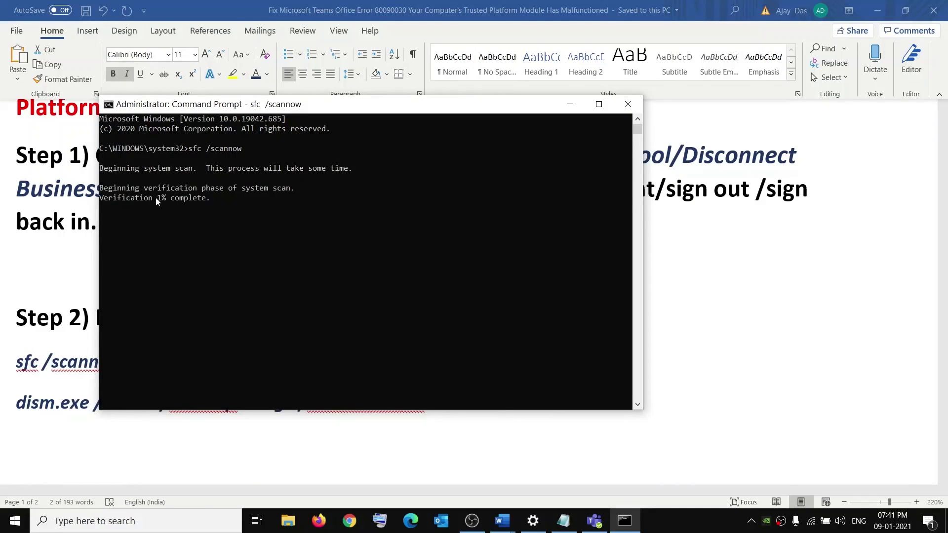
{"action": "left_click_drag", "start_coordinate": [156, 200], "coordinate": [199, 200]}
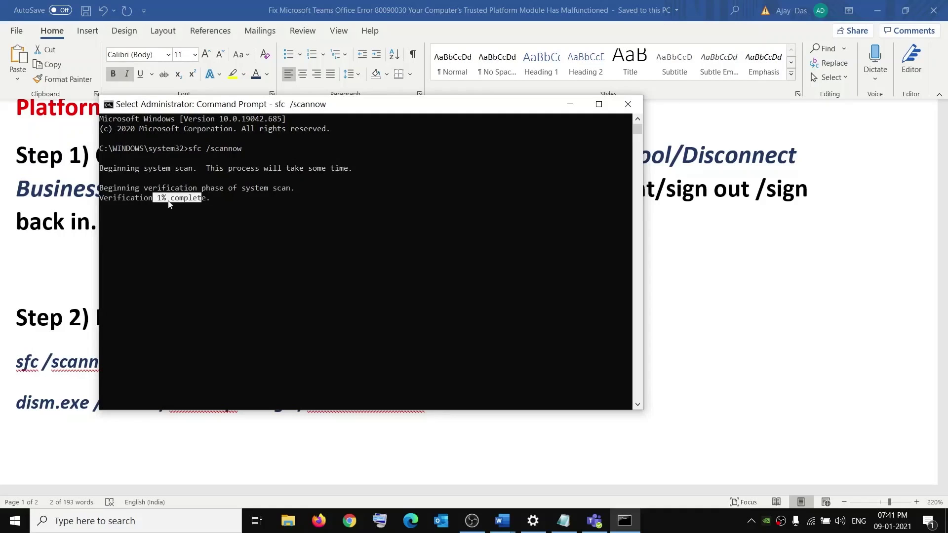
Select the dism.exe command line in the guide while the scan continues.
{"action": "key", "text": "alt+Tab"}
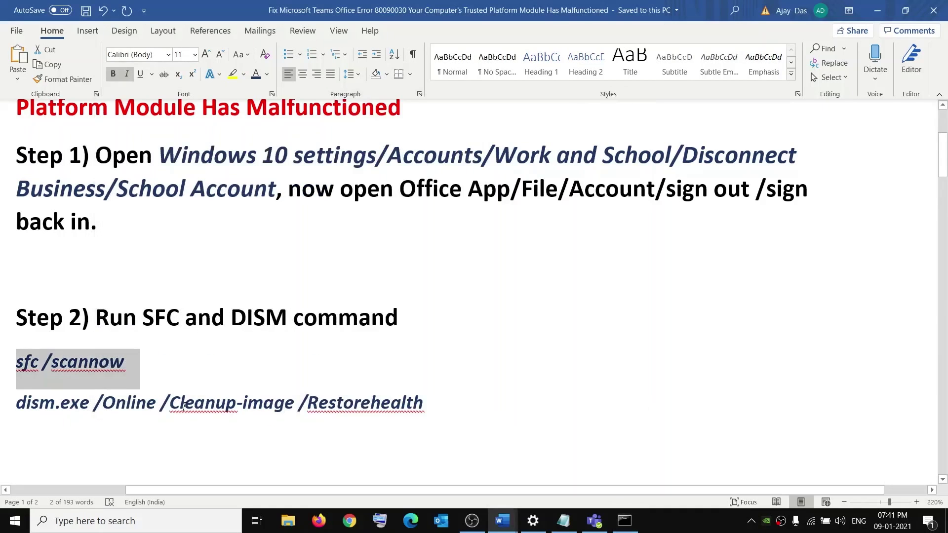
{"action": "left_click_drag", "start_coordinate": [435, 403], "coordinate": [25, 417]}
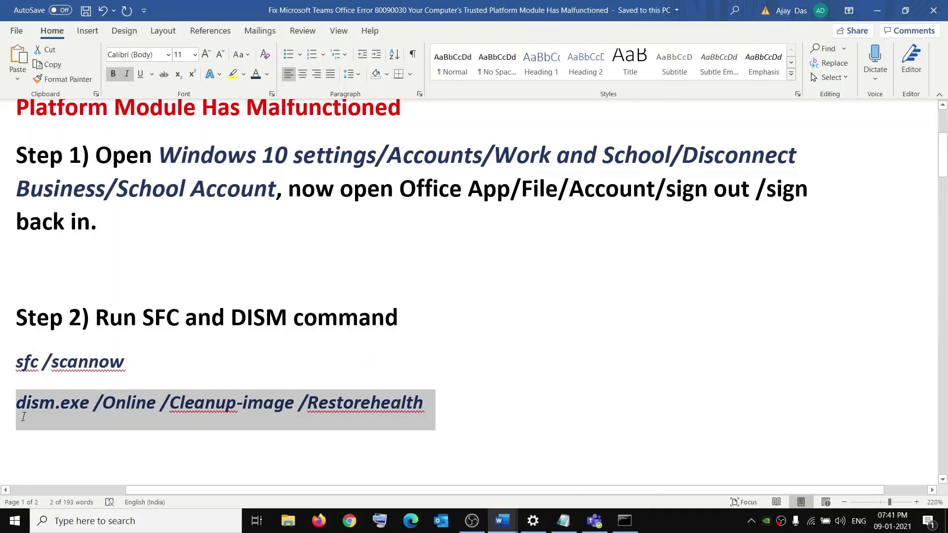
{"action": "left_click", "coordinate": [625, 521]}
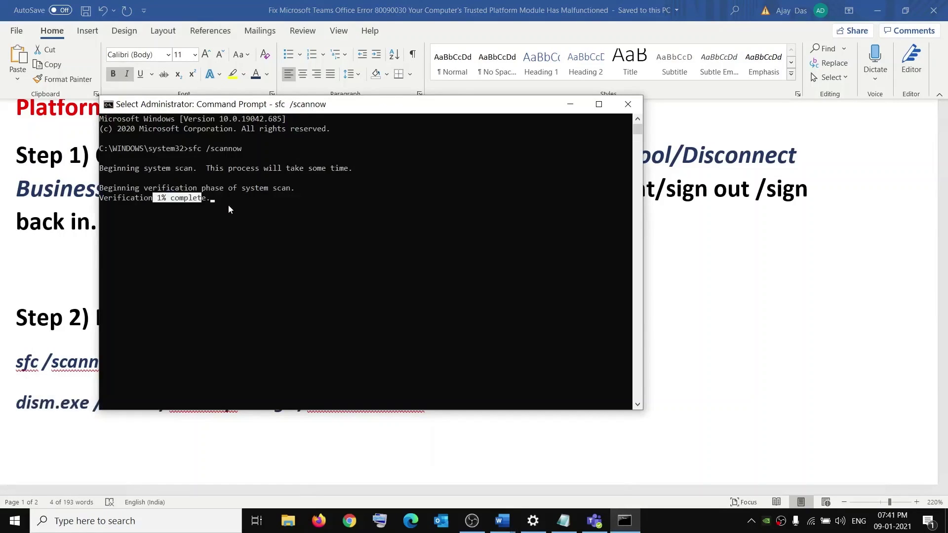
{"action": "key", "text": "alt+Tab"}
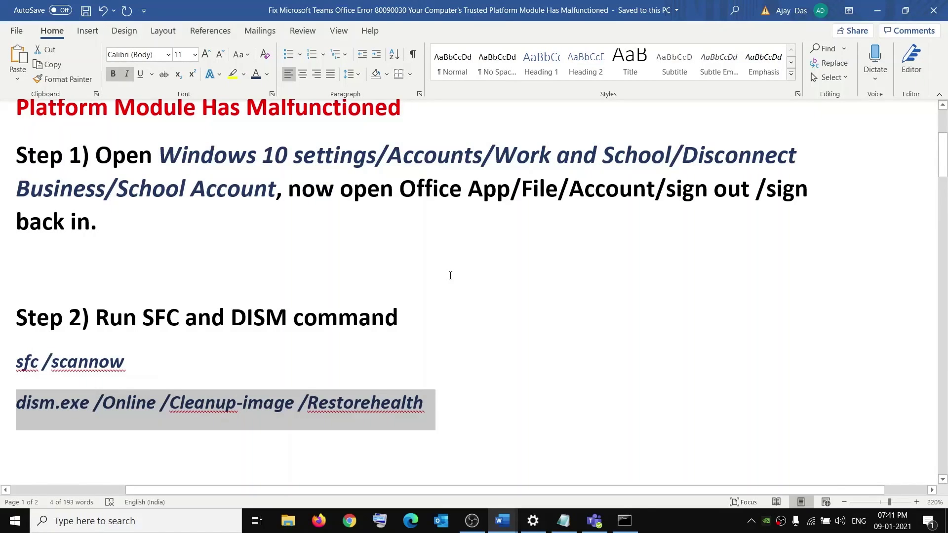
Select the Step 3 folder path in the Word guide.
{"action": "scroll", "coordinate": [451, 275], "scroll_direction": "down", "scroll_amount": 5}
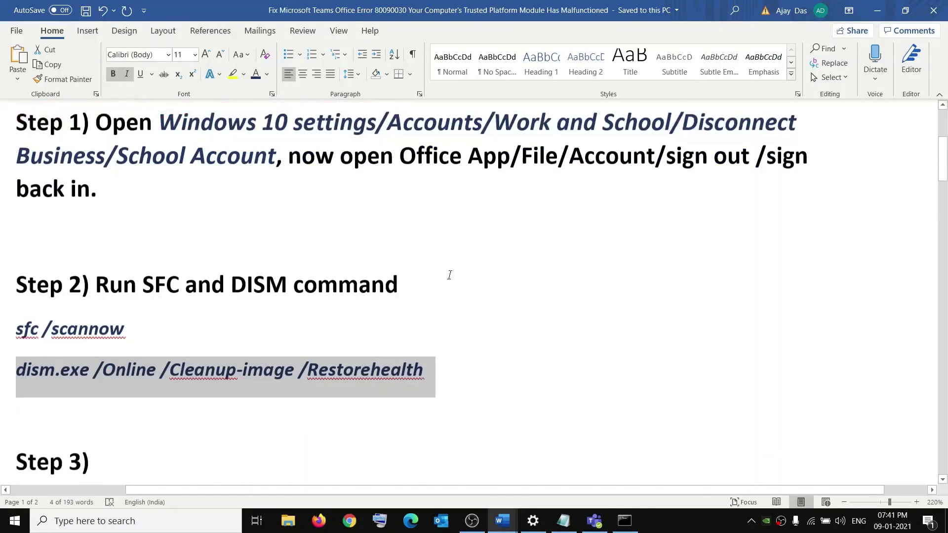
{"action": "left_click", "coordinate": [451, 275]}
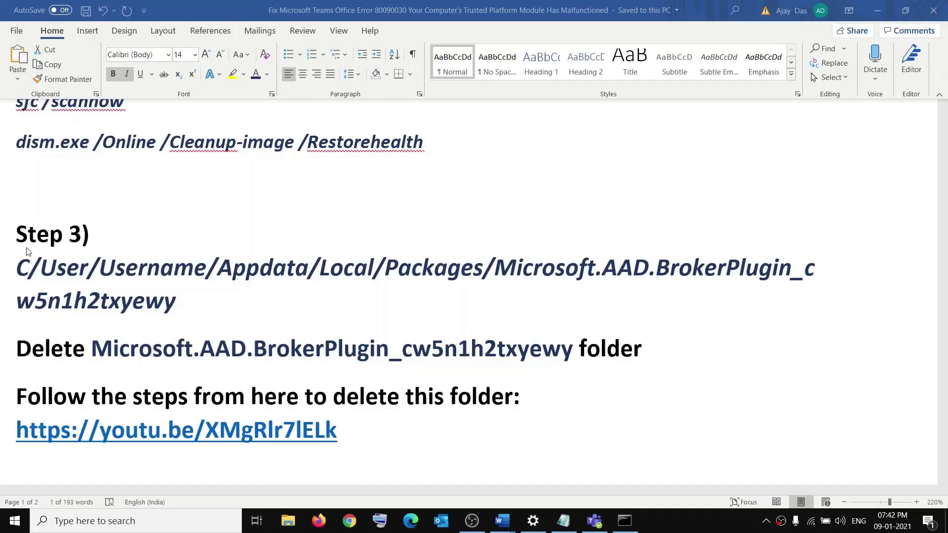
{"action": "triple_click", "coordinate": [52, 268]}
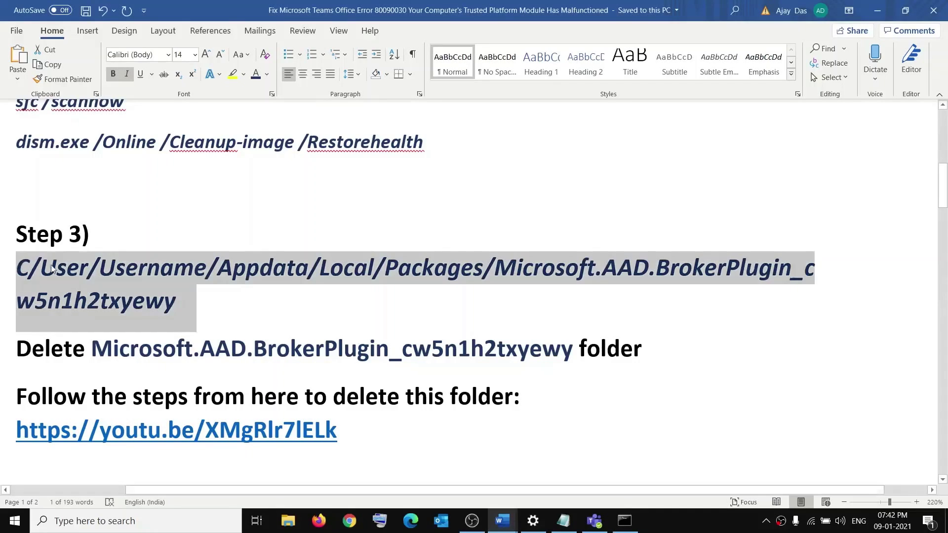
Open File Explorer and navigate to C:\Users\Test.
{"action": "left_click", "coordinate": [288, 521]}
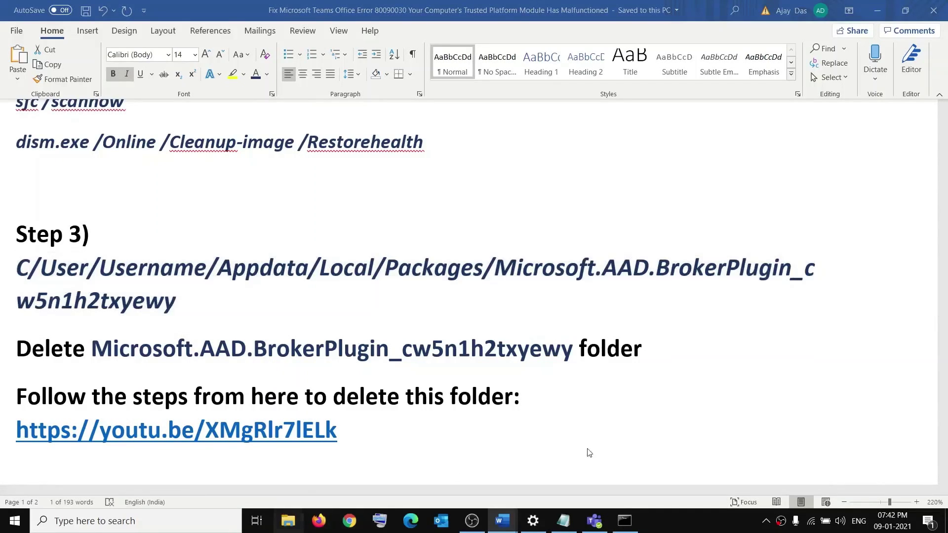
{"action": "left_click", "coordinate": [64, 249]}
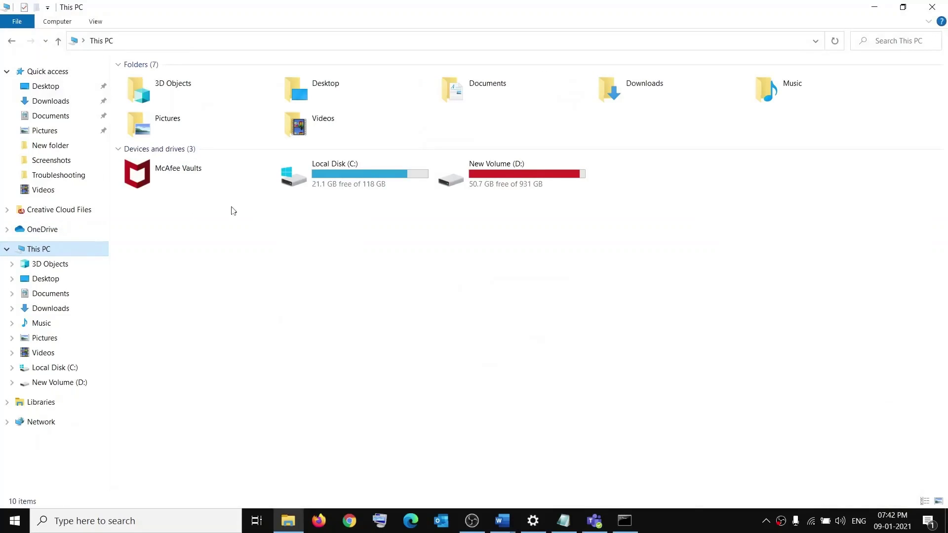
{"action": "double_click", "coordinate": [357, 174]}
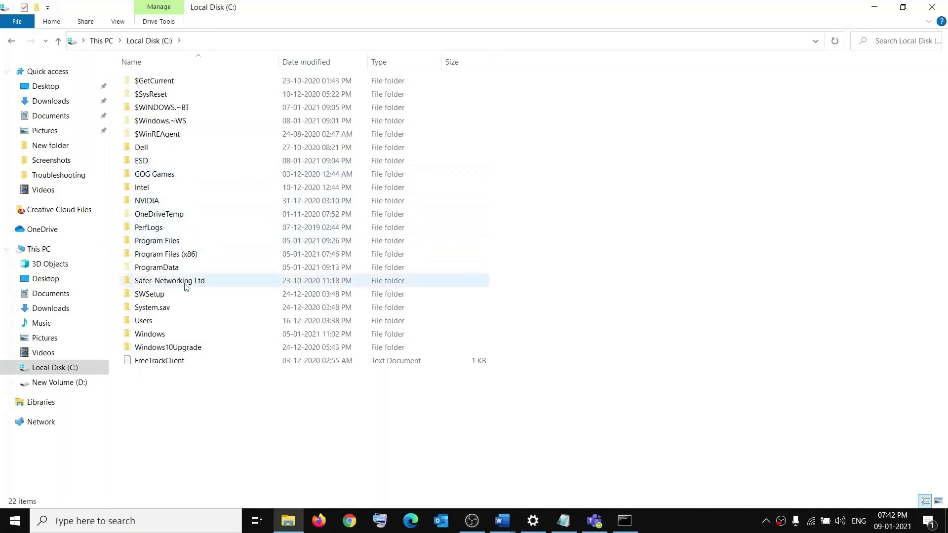
{"action": "left_click", "coordinate": [145, 323]}
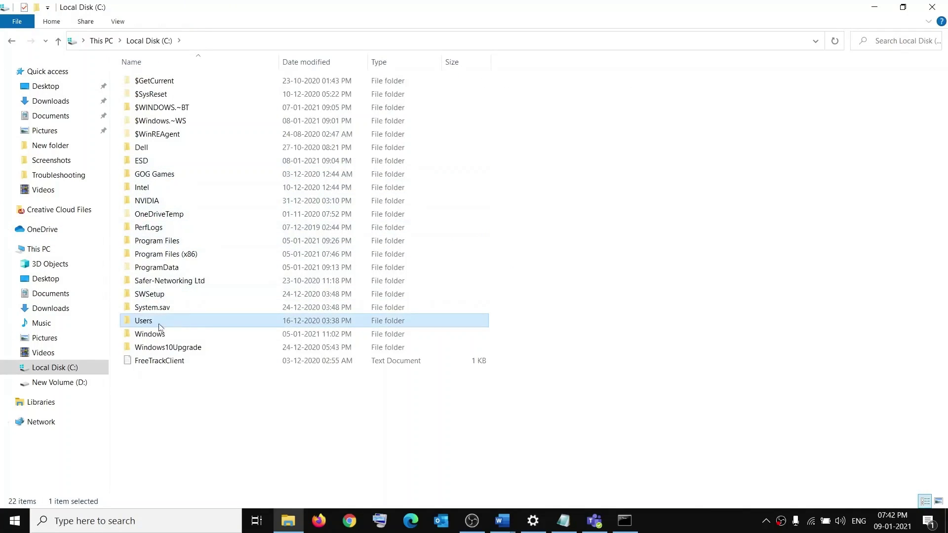
{"action": "double_click", "coordinate": [155, 324]}
{"action": "left_click", "coordinate": [149, 123]}
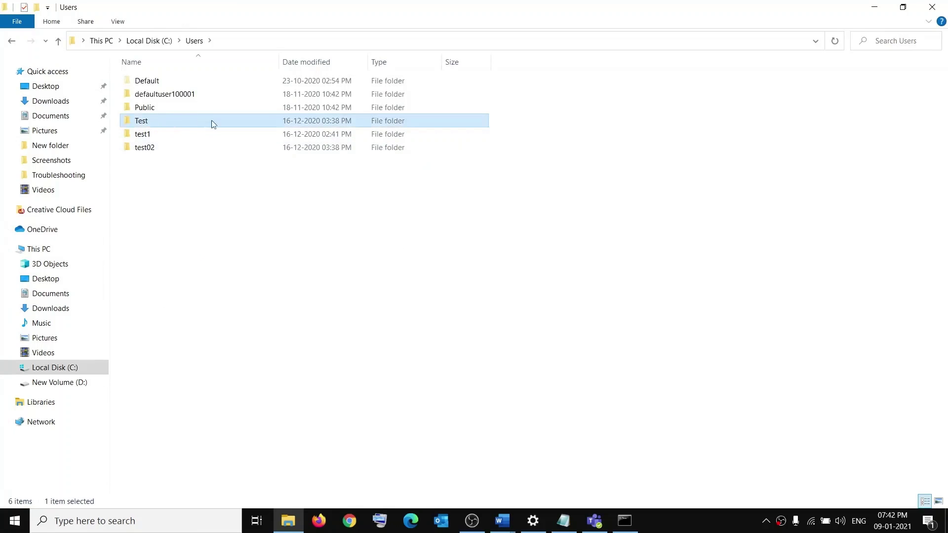
{"action": "double_click", "coordinate": [171, 120]}
Confirm hidden items are shown and open the AppData folder.
{"action": "key", "text": "alt+Tab"}
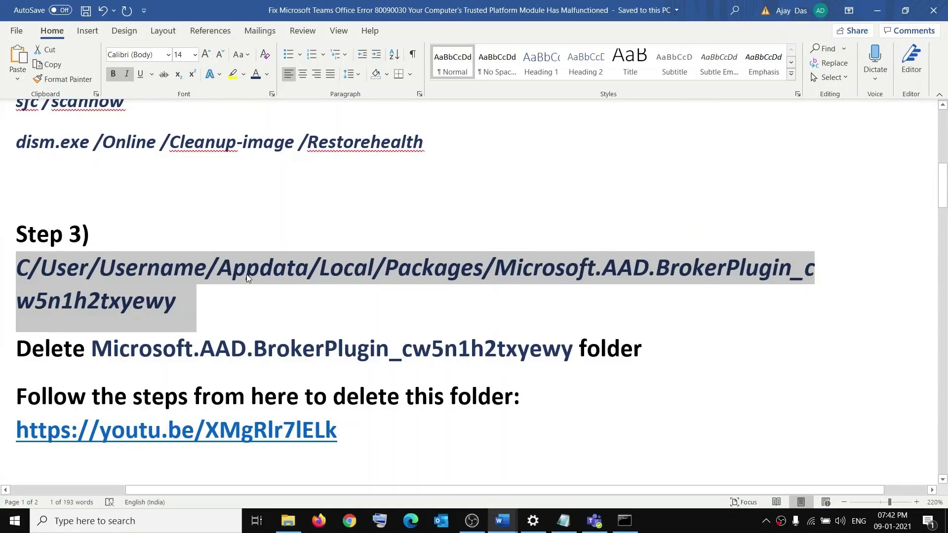
{"action": "key", "text": "alt+Tab"}
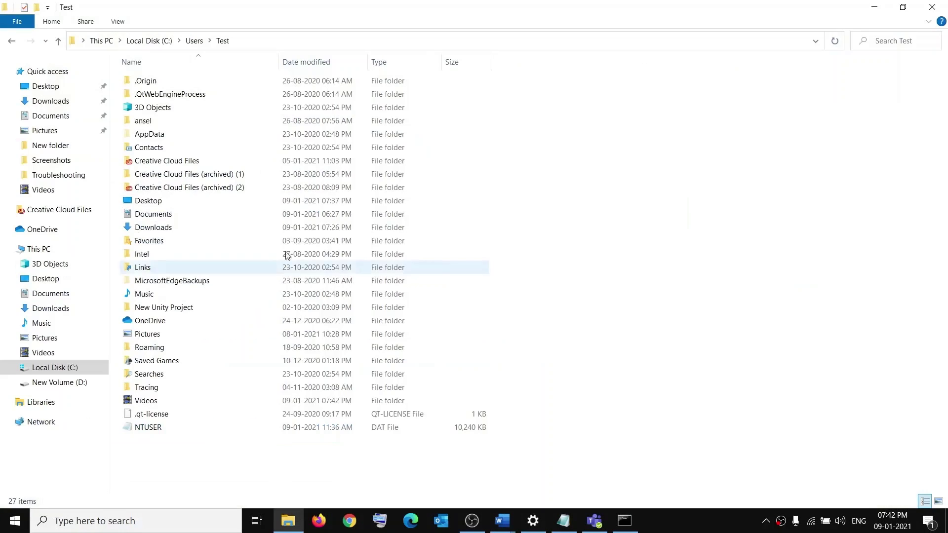
{"action": "left_click", "coordinate": [161, 134]}
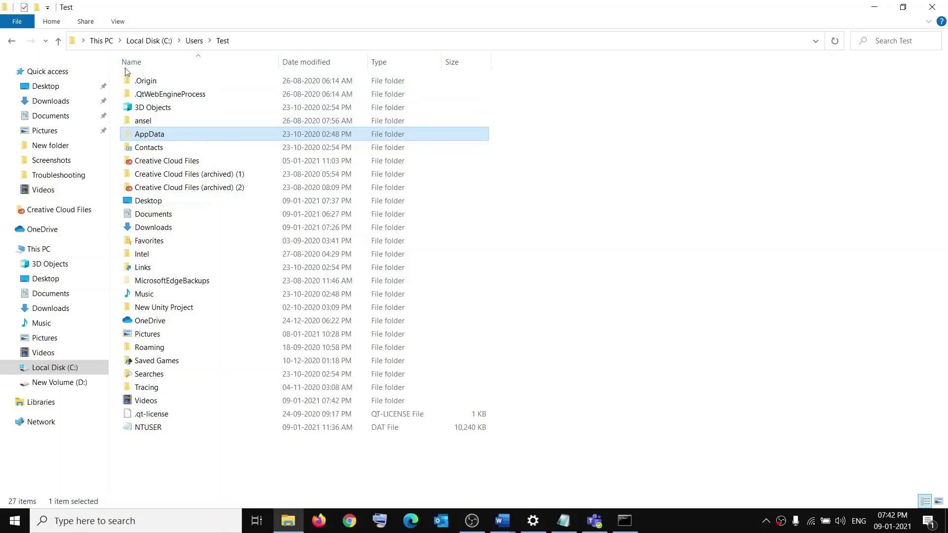
{"action": "left_click", "coordinate": [121, 22]}
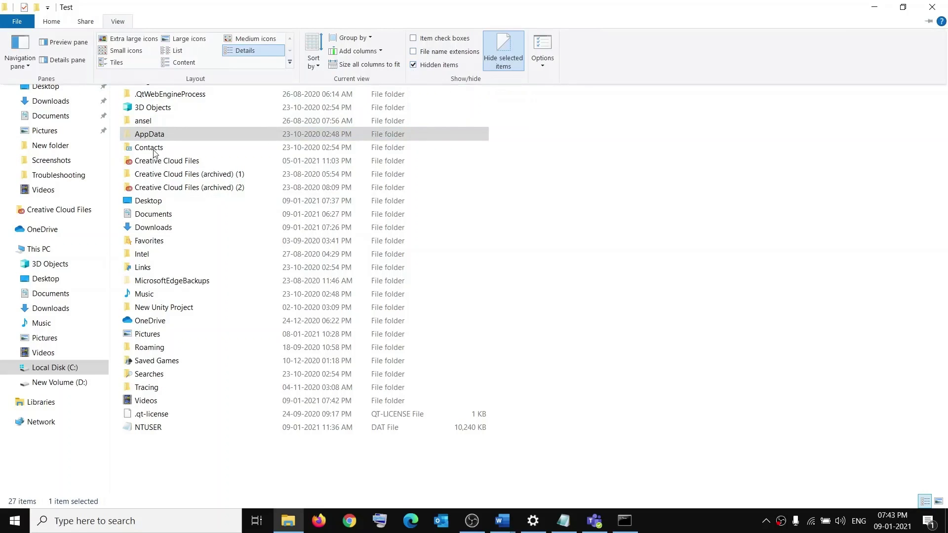
{"action": "left_click", "coordinate": [205, 134]}
{"action": "double_click", "coordinate": [155, 140]}
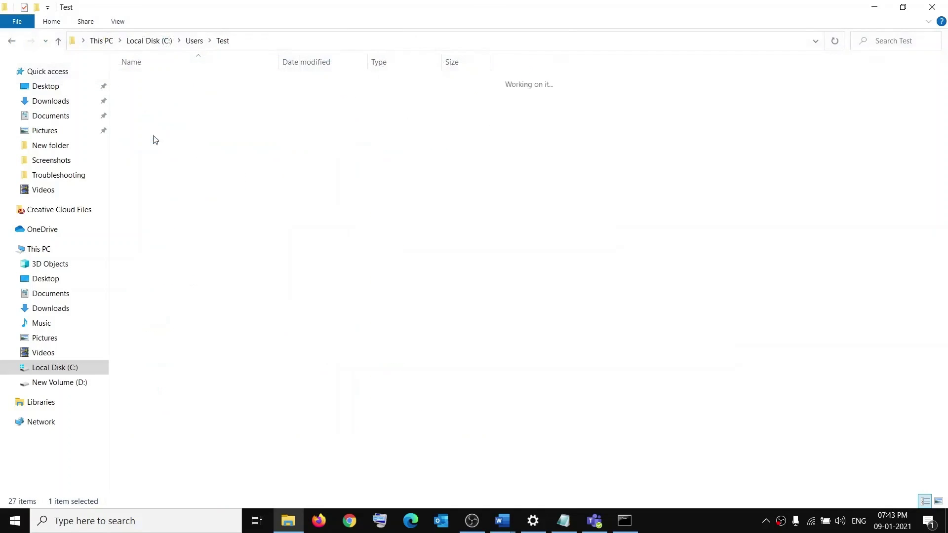
Open Local, then the Packages folder.
{"action": "key", "text": "alt+Tab"}
{"action": "key", "text": "alt+Tab"}
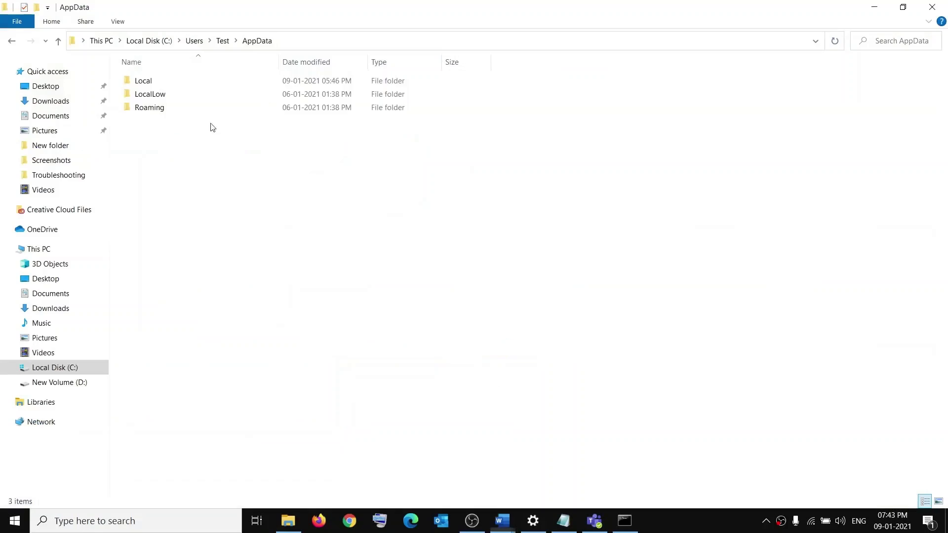
{"action": "double_click", "coordinate": [146, 82]}
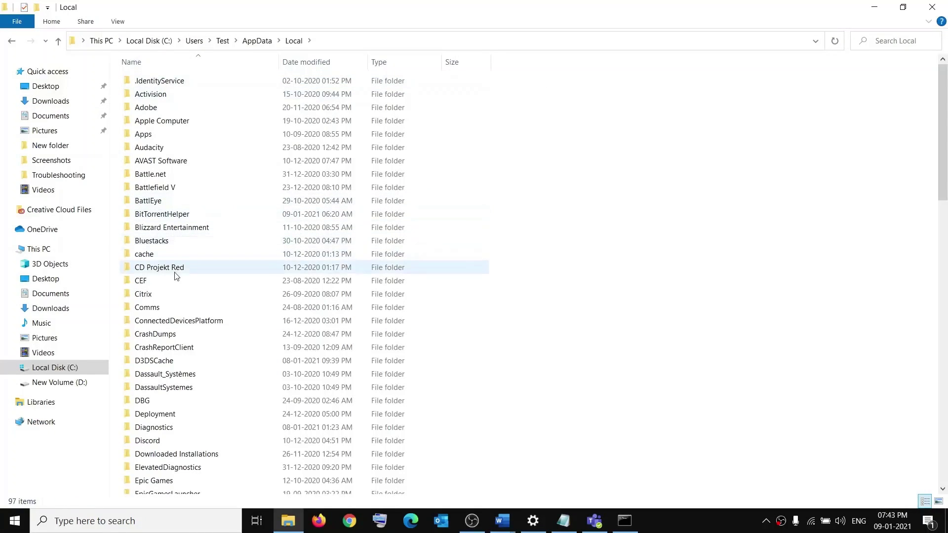
{"action": "key", "text": "p"}
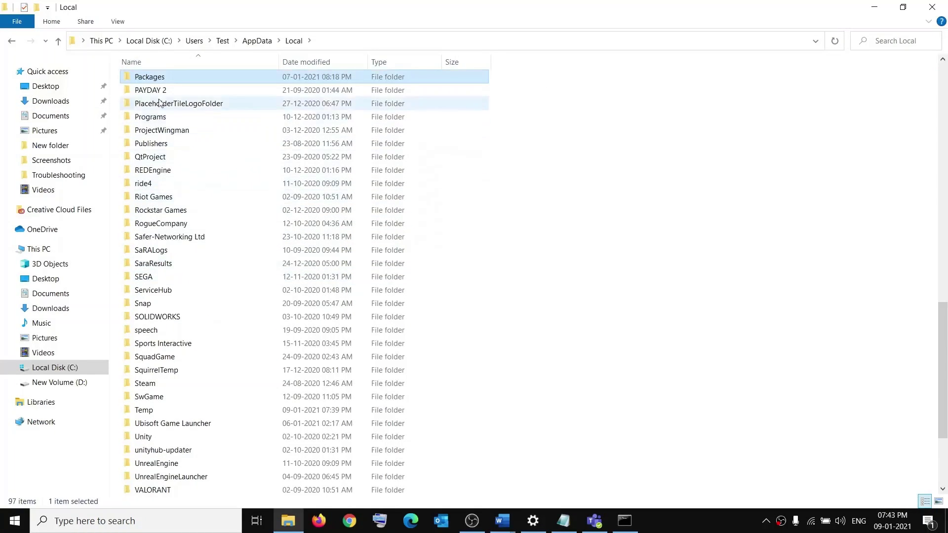
{"action": "scroll", "coordinate": [168, 143], "scroll_direction": "up", "scroll_amount": 2}
{"action": "left_click", "coordinate": [168, 159]}
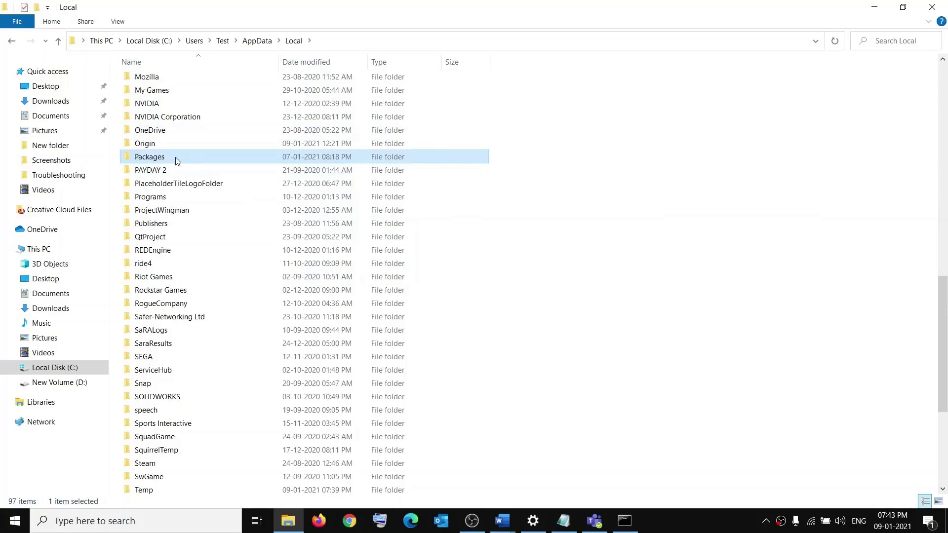
{"action": "double_click", "coordinate": [180, 158]}
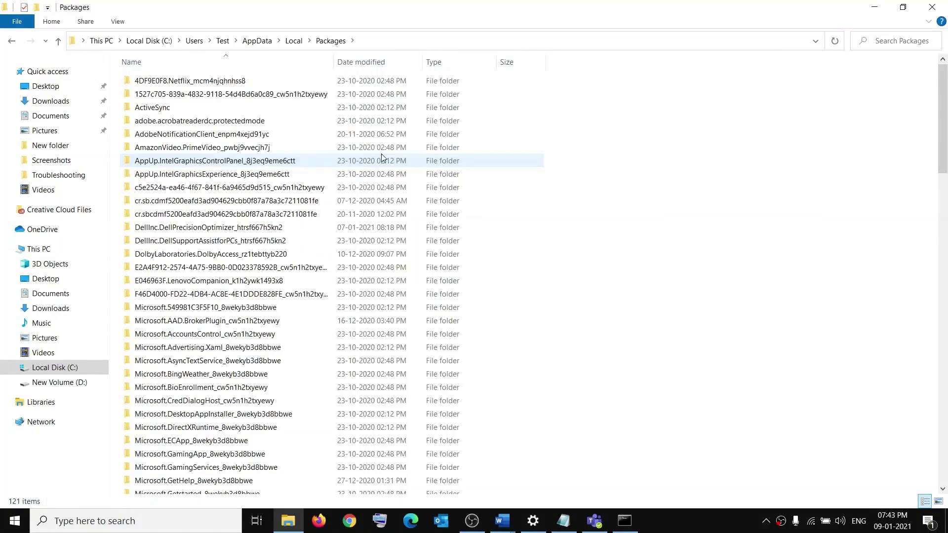
Highlight the Microsoft.AAD.BrokerPlugin_cw5n1h2txyewy folder name in the Word notes.
{"action": "key", "text": "alt+Tab"}
{"action": "left_click_drag", "start_coordinate": [495, 269], "coordinate": [720, 273]}
{"action": "left_click_drag", "start_coordinate": [795, 278], "coordinate": [803, 278]}
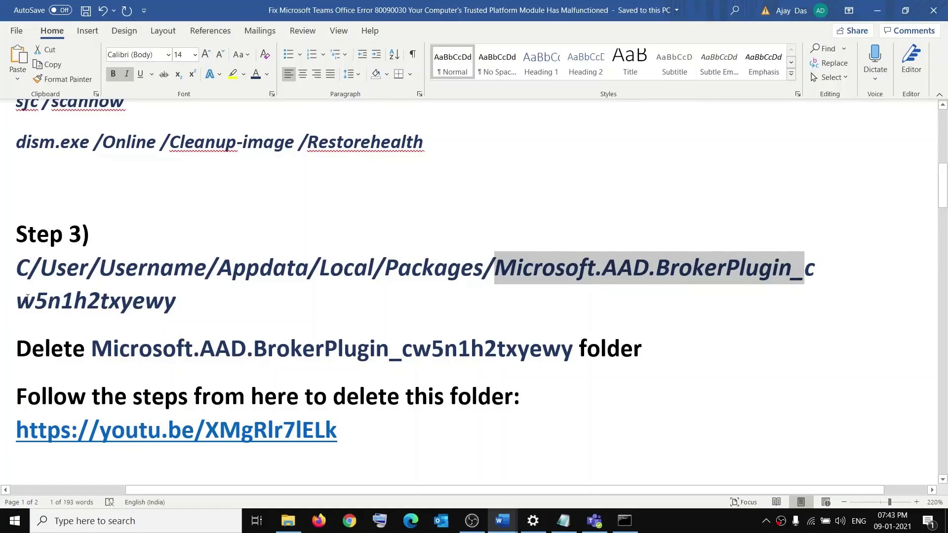
{"action": "left_click_drag", "start_coordinate": [27, 298], "coordinate": [173, 301]}
Widen the Packages Name column and select Microsoft.AAD.BrokerPlugin_cw5n1h2txyewy, comparing it with the notes.
{"action": "key", "text": "alt+Tab"}
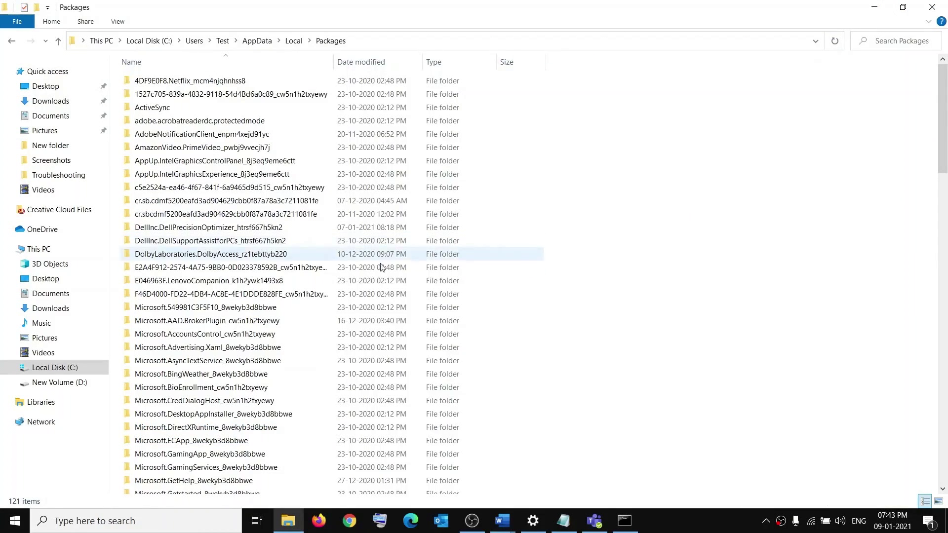
{"action": "left_click_drag", "start_coordinate": [334, 61], "coordinate": [481, 61]}
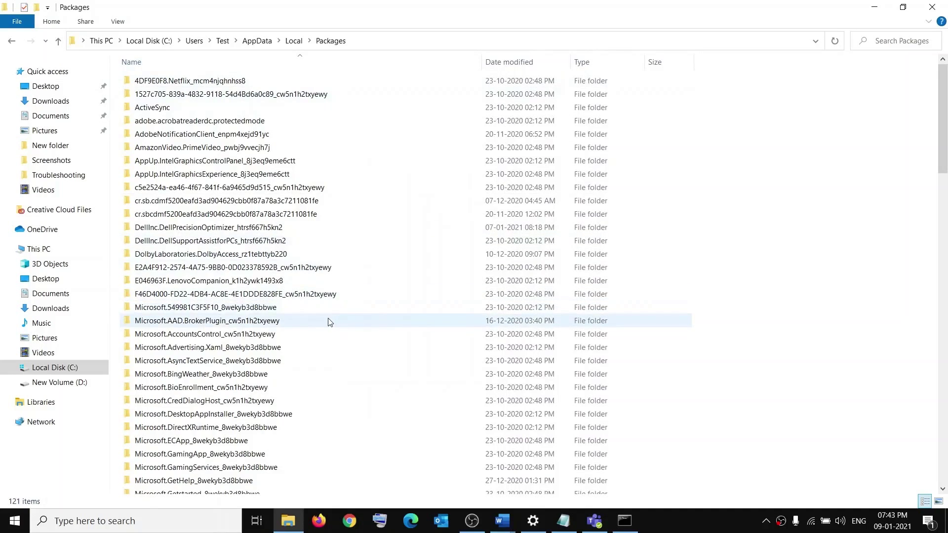
{"action": "scroll", "coordinate": [328, 321], "scroll_direction": "down", "scroll_amount": 1}
{"action": "left_click", "coordinate": [163, 290]}
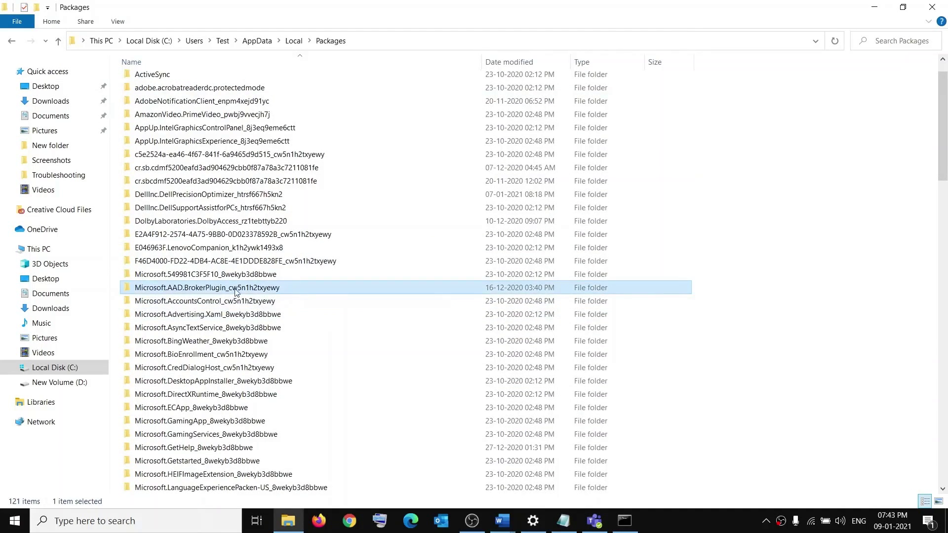
{"action": "key", "text": "alt+Tab"}
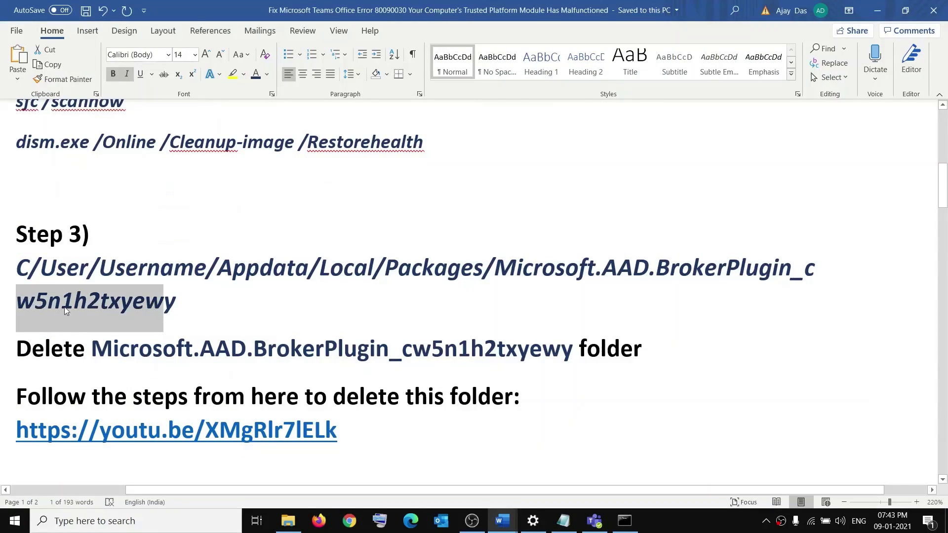
{"action": "key", "text": "alt+Tab"}
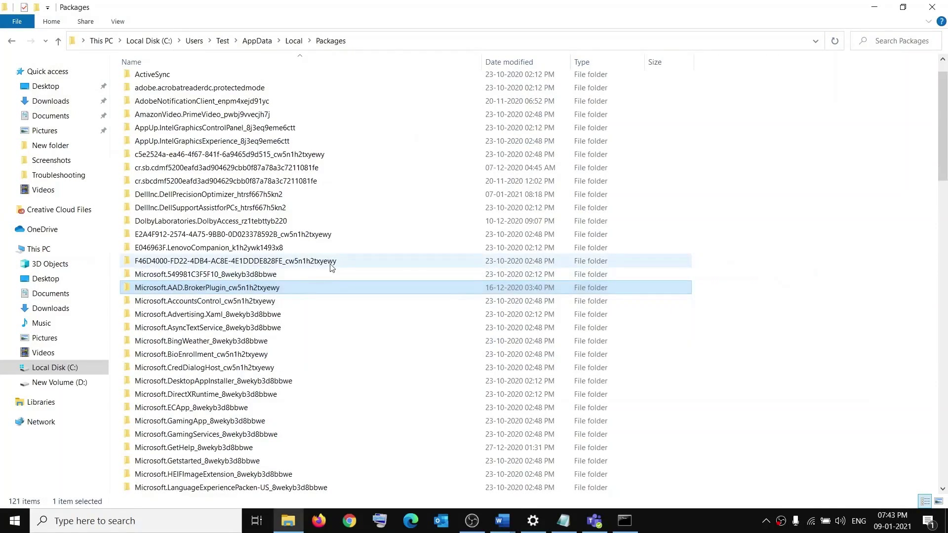
{"action": "key", "text": "alt+Tab"}
{"action": "key", "text": "alt+Tab"}
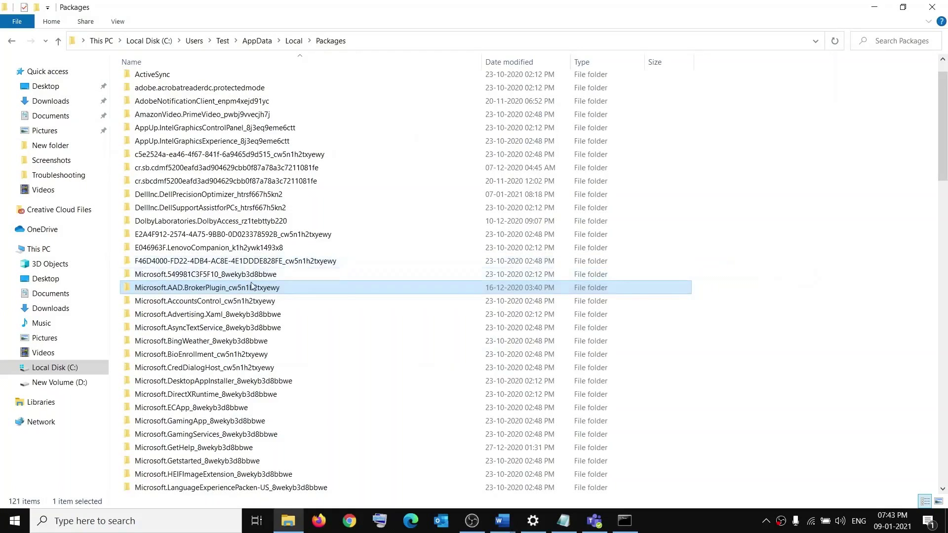
{"action": "key", "text": "alt+Tab"}
{"action": "key", "text": "alt+Tab"}
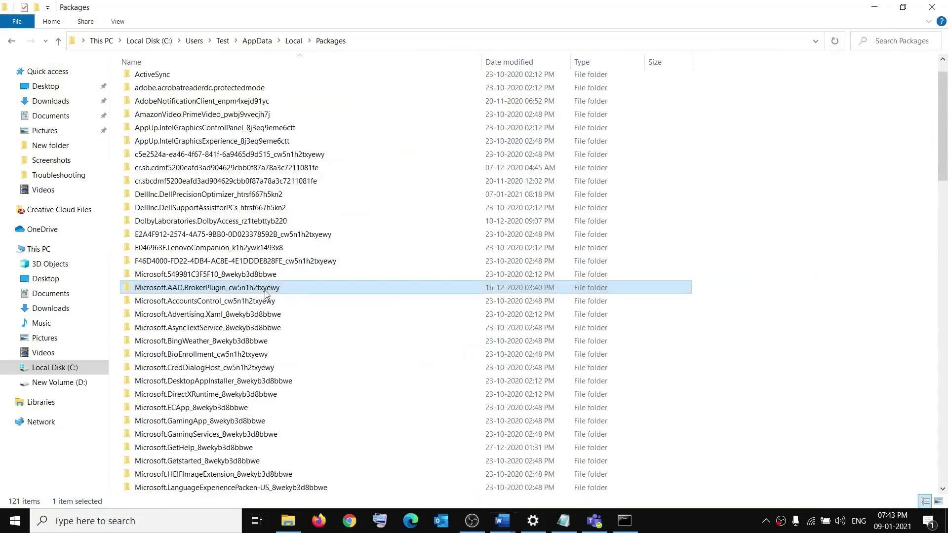
Start deleting the BrokerPlugin folder, then cancel the deletion.
{"action": "right_click", "coordinate": [224, 291]}
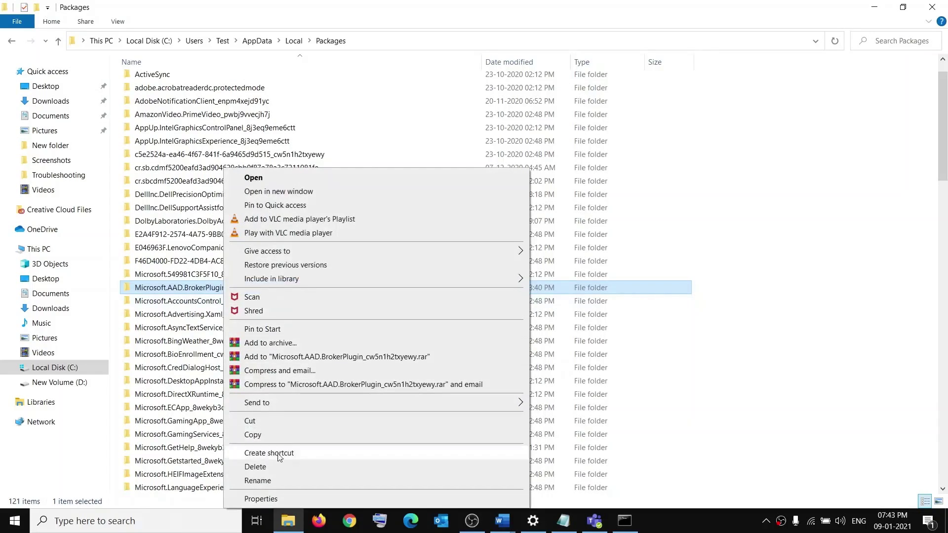
{"action": "left_click", "coordinate": [263, 468]}
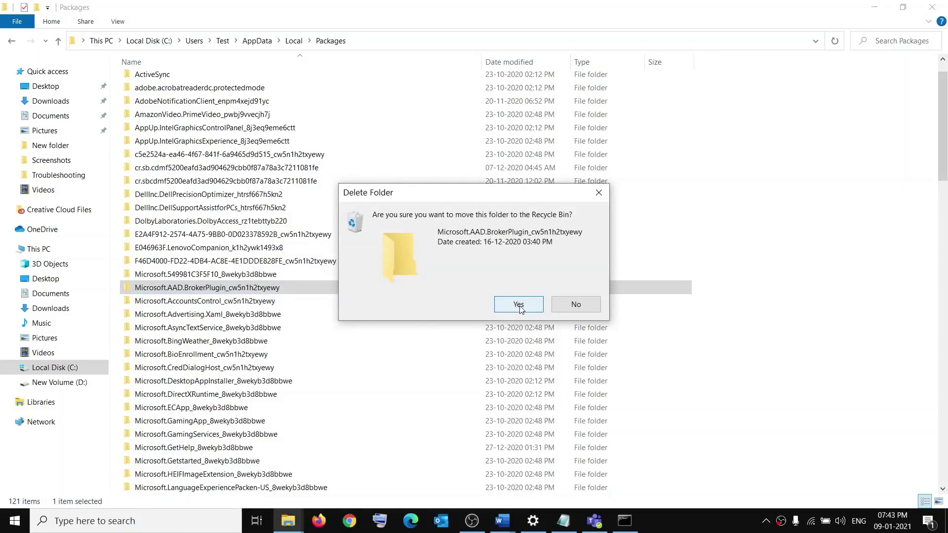
{"action": "left_click", "coordinate": [599, 193]}
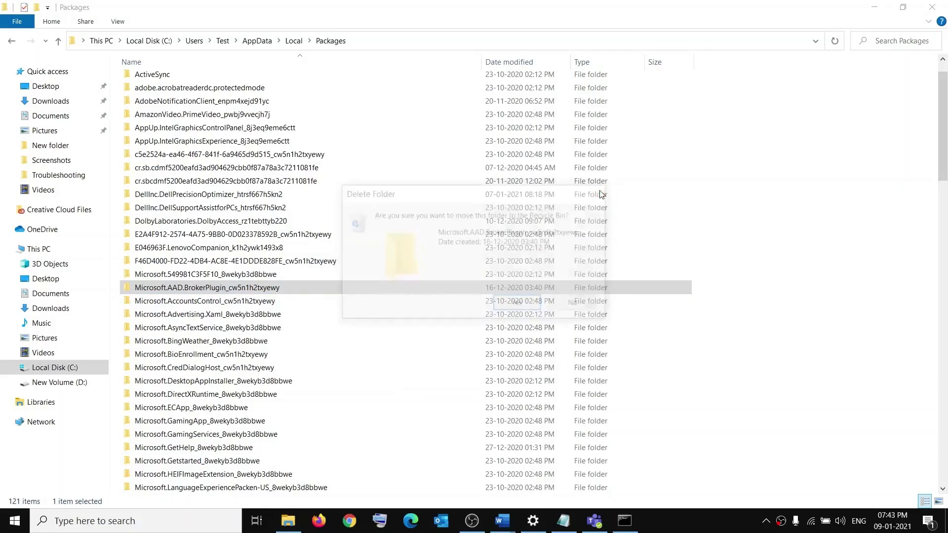
Copy the BrokerPlugin folder, paste it onto the desktop, and return to Explorer.
{"action": "right_click", "coordinate": [213, 291]}
{"action": "right_click", "coordinate": [166, 292]}
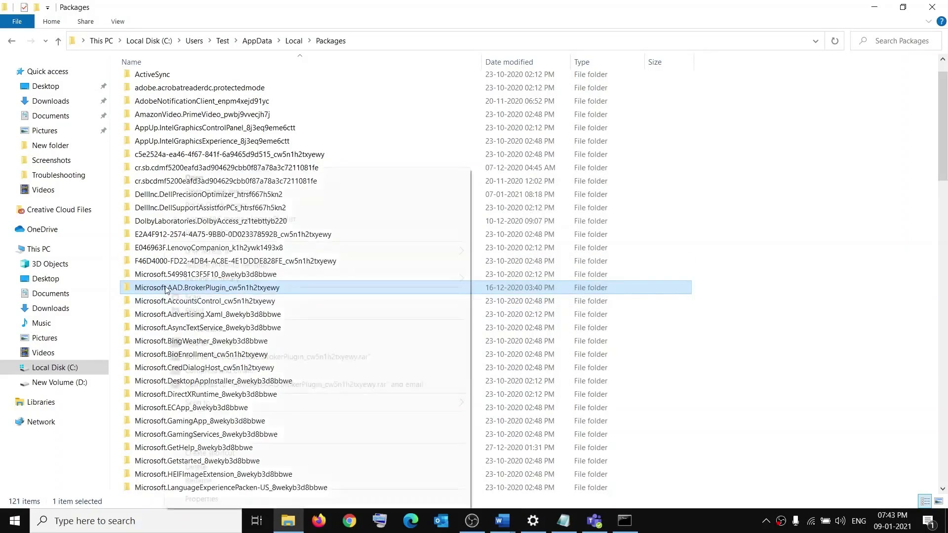
{"action": "left_click", "coordinate": [214, 434]}
{"action": "key", "text": "super+d"}
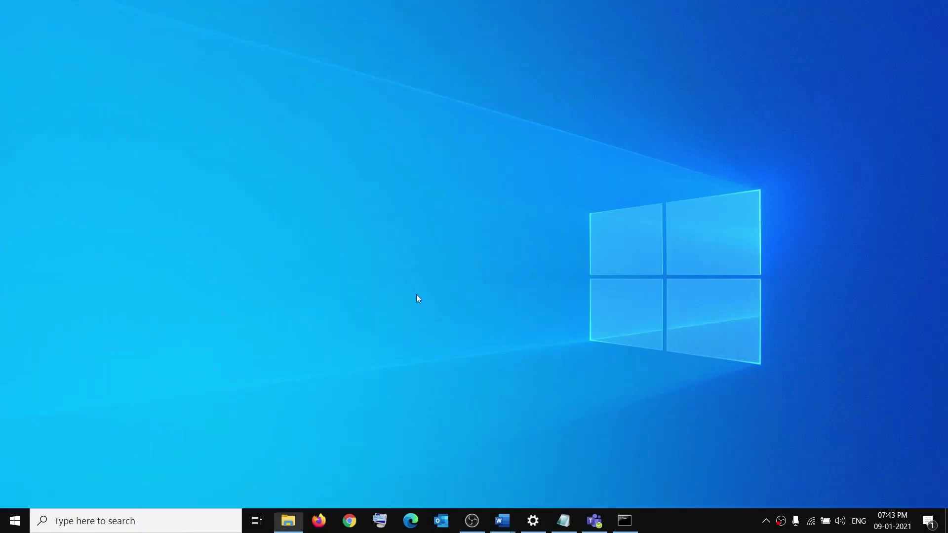
{"action": "right_click", "coordinate": [552, 186]}
{"action": "left_click", "coordinate": [572, 238]}
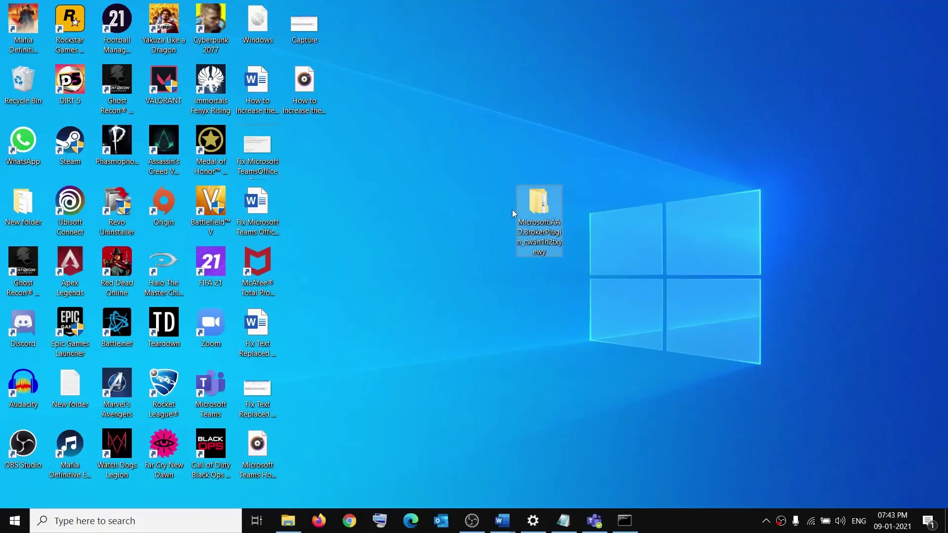
{"action": "key", "text": "super+d"}
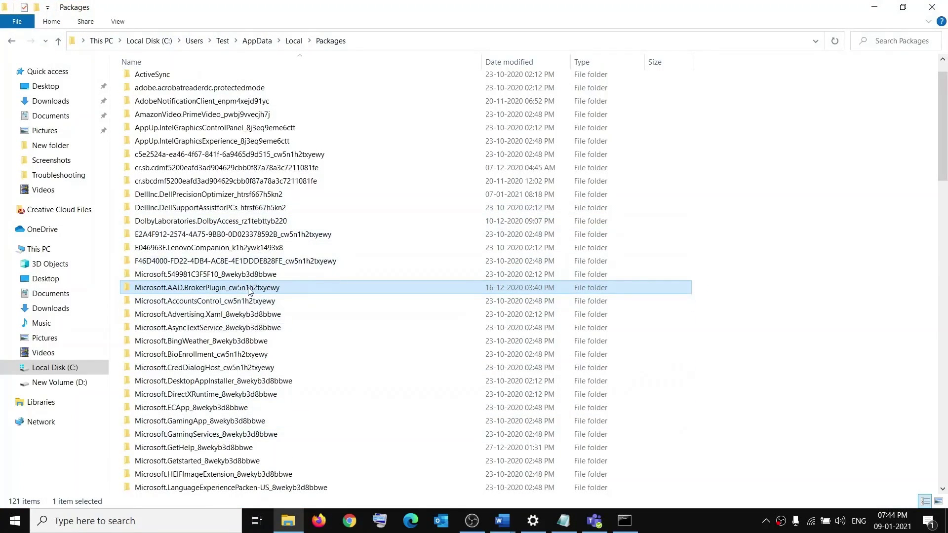
Delete the BrokerPlugin folder to the Recycle Bin, granting administrator permission.
{"action": "right_click", "coordinate": [249, 290]}
{"action": "left_click", "coordinate": [286, 465]}
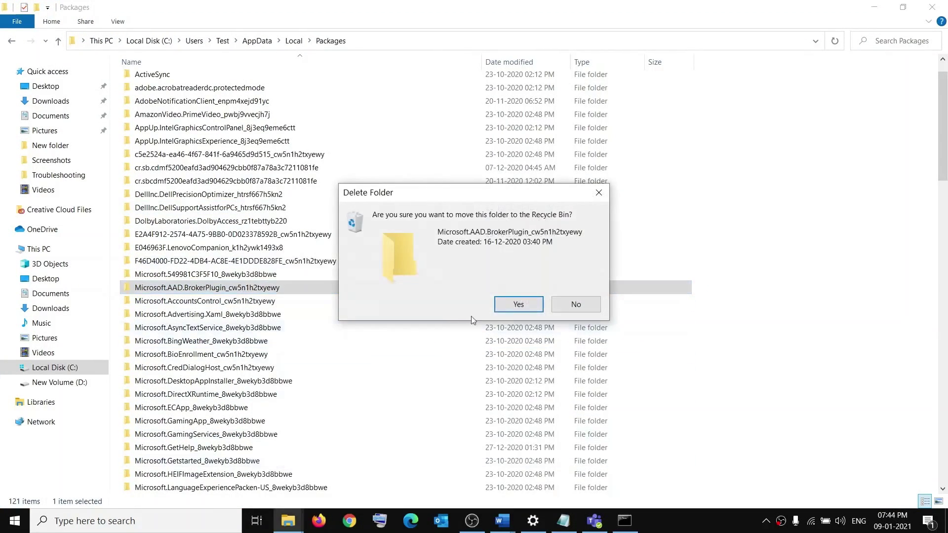
{"action": "left_click", "coordinate": [518, 304]}
{"action": "left_click", "coordinate": [455, 203]}
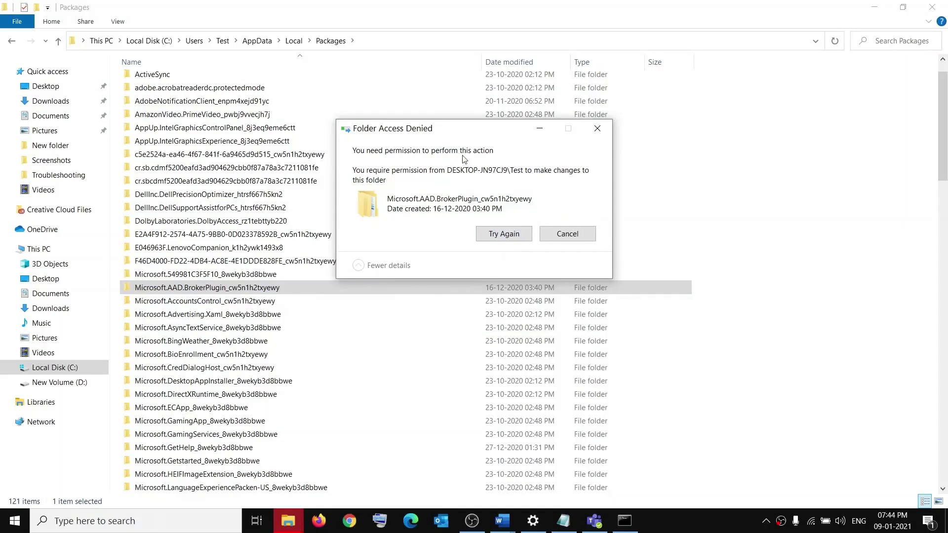
Close the Folder Access Denied warning and bring the 'Fix Microsoft Teams' Word guide forward.
{"action": "left_click", "coordinate": [597, 128]}
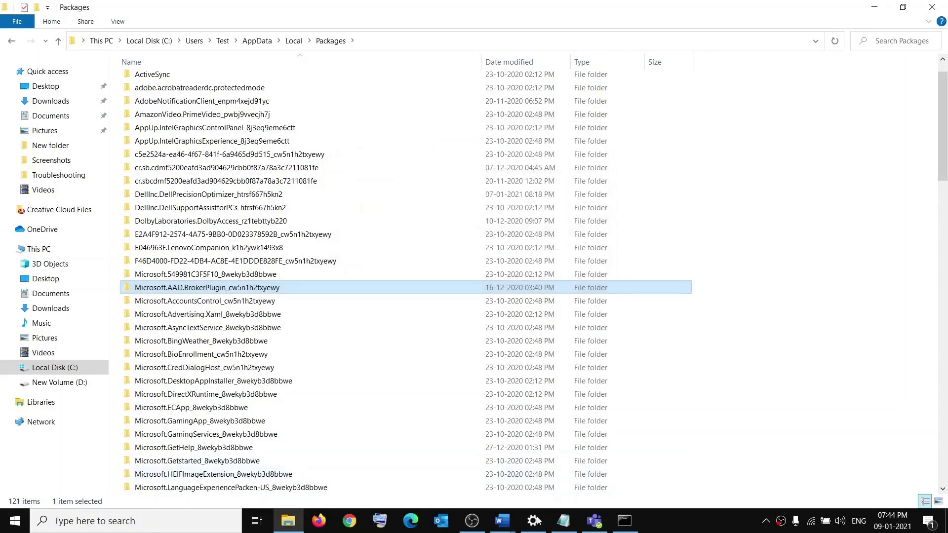
{"action": "mouse_move", "coordinate": [511, 525]}
{"action": "left_click", "coordinate": [417, 489]}
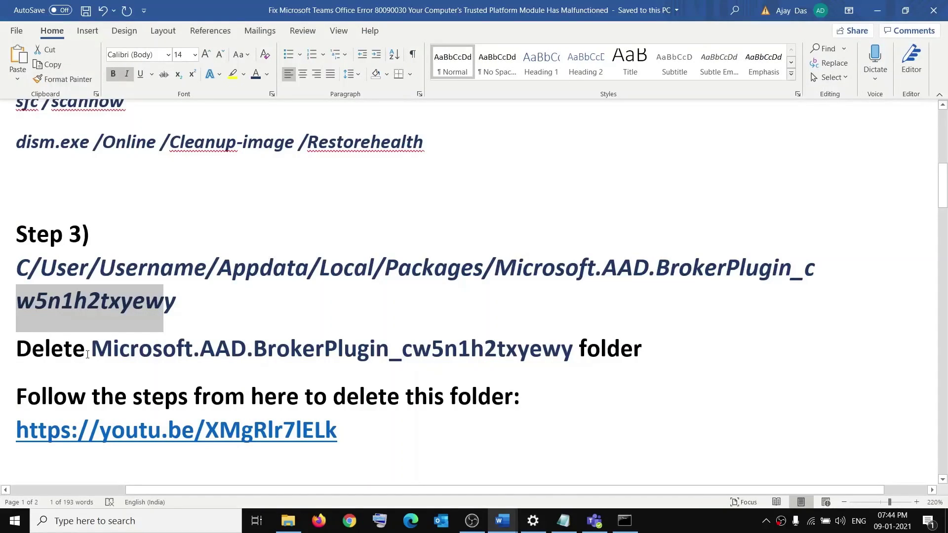
Review Step 3's notes: 'delete this folder', the YouTube link and the BrokerPlugin folder name.
{"action": "scroll", "coordinate": [72, 373], "scroll_direction": "down", "scroll_amount": 1}
{"action": "scroll", "coordinate": [198, 385], "scroll_direction": "up", "scroll_amount": 2}
{"action": "scroll", "coordinate": [320, 397], "scroll_direction": "down", "scroll_amount": 1}
{"action": "left_click", "coordinate": [246, 395]}
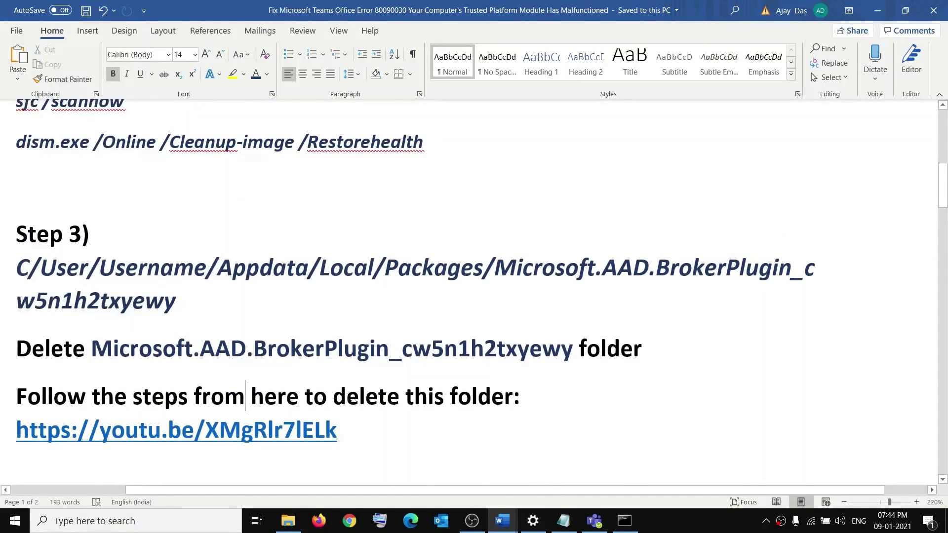
{"action": "left_click_drag", "start_coordinate": [332, 397], "coordinate": [513, 398]}
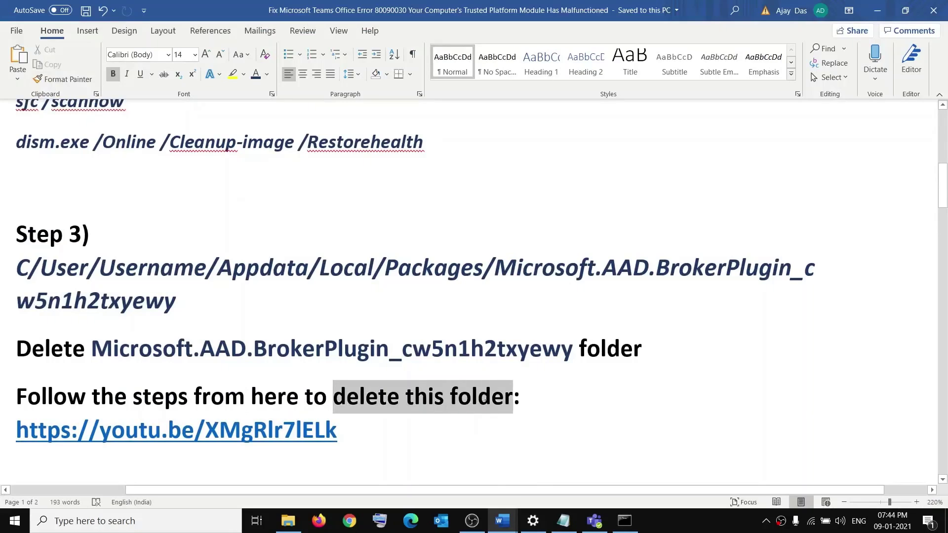
{"action": "triple_click", "coordinate": [364, 432]}
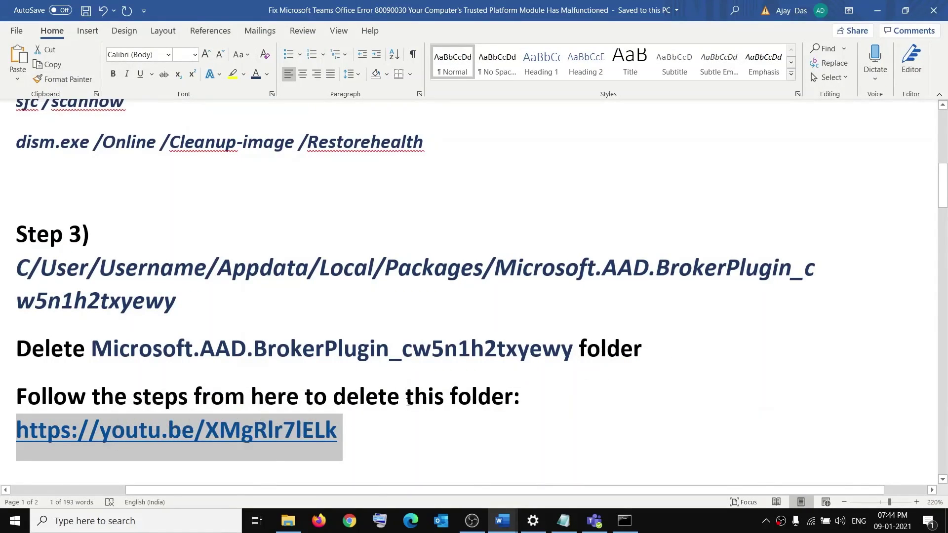
{"action": "left_click", "coordinate": [135, 440]}
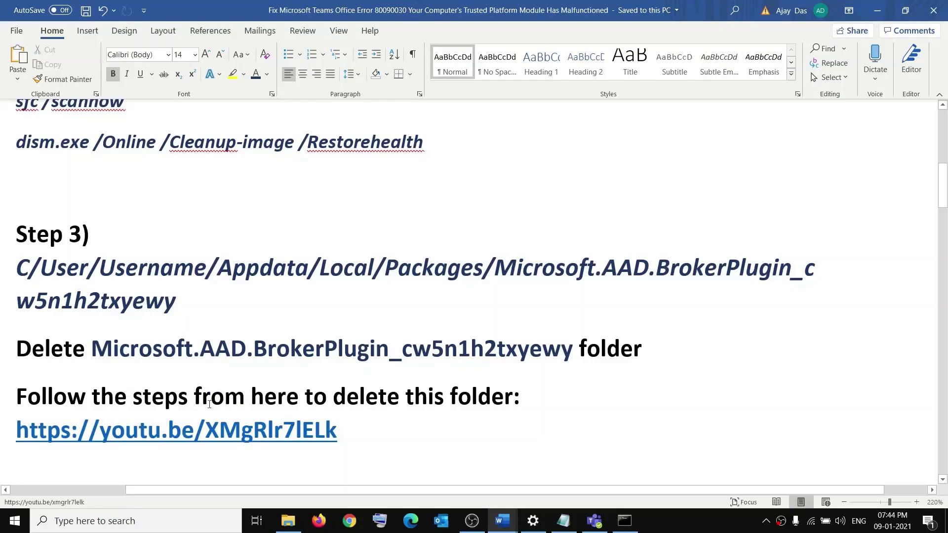
{"action": "left_click", "coordinate": [166, 394]}
{"action": "left_click_drag", "start_coordinate": [366, 394], "coordinate": [504, 394]}
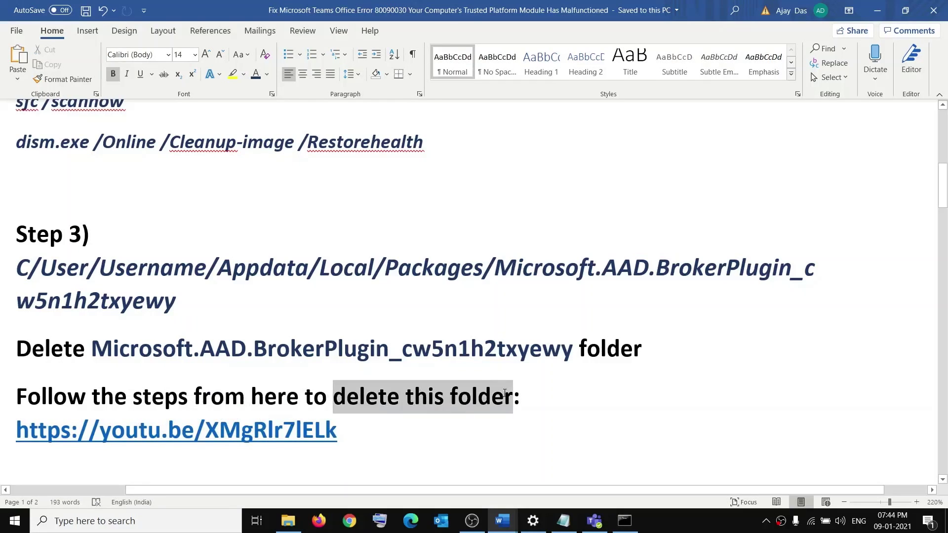
{"action": "triple_click", "coordinate": [275, 429]}
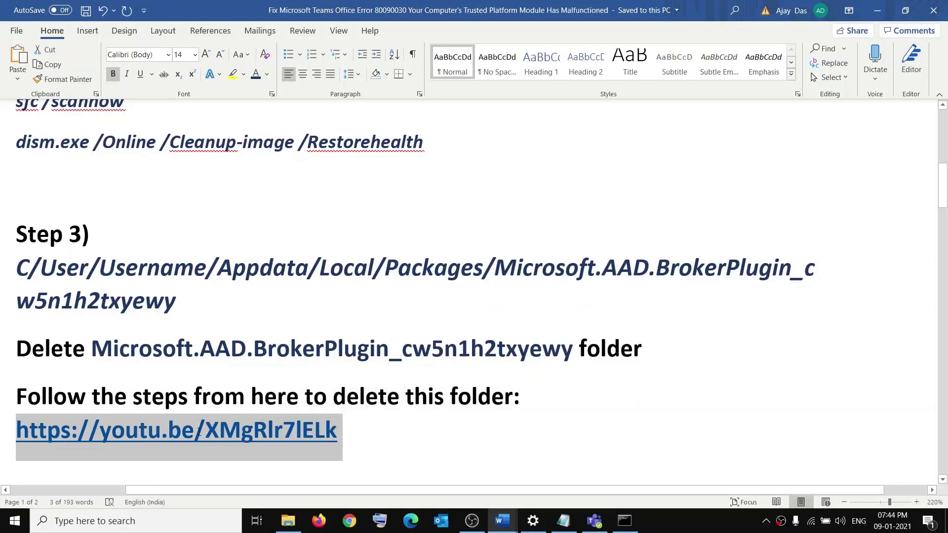
{"action": "left_click", "coordinate": [367, 447]}
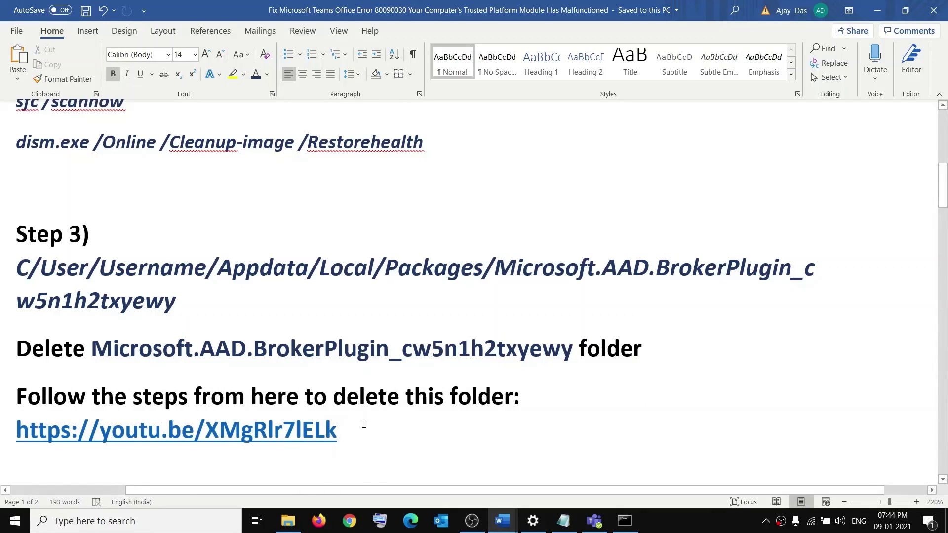
{"action": "triple_click", "coordinate": [219, 429]}
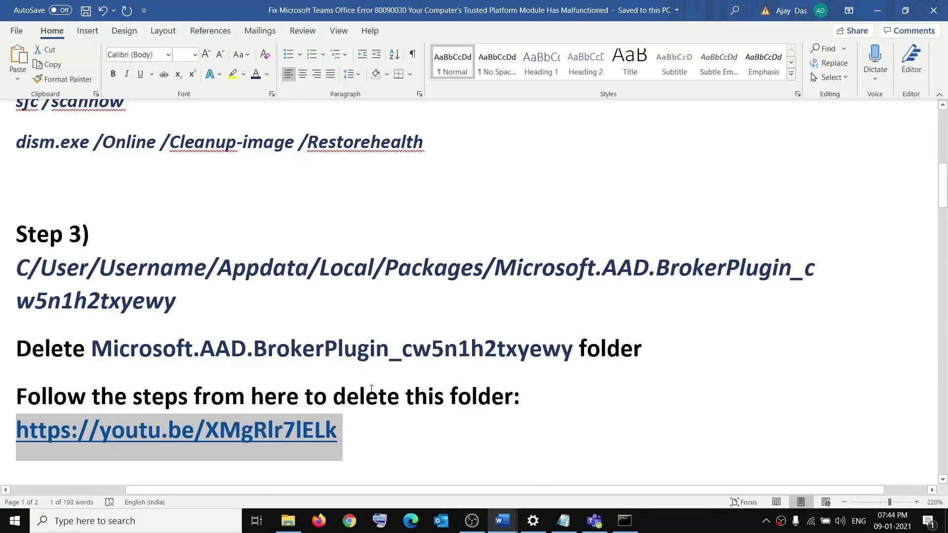
{"action": "left_click_drag", "start_coordinate": [98, 346], "coordinate": [575, 348]}
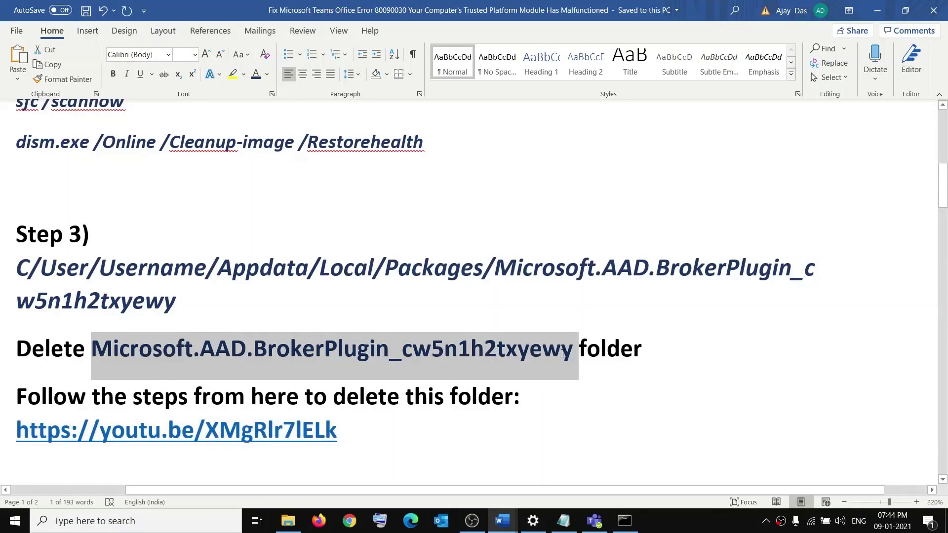
{"action": "left_click", "coordinate": [228, 296]}
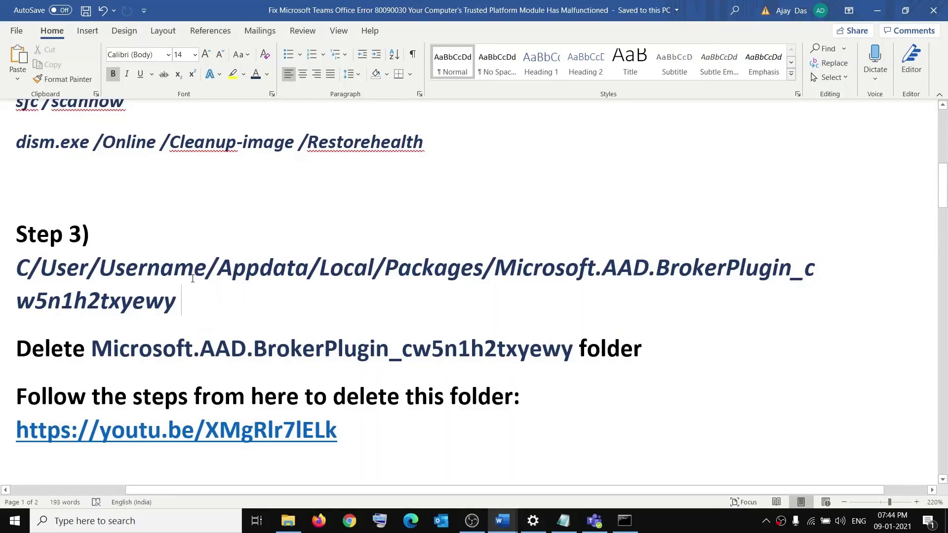
Highlight Step 3's path, then scroll to Step 4 and select its HKEY_CURRENT_USER registry path.
{"action": "scroll", "coordinate": [347, 306], "scroll_direction": "down", "scroll_amount": 2}
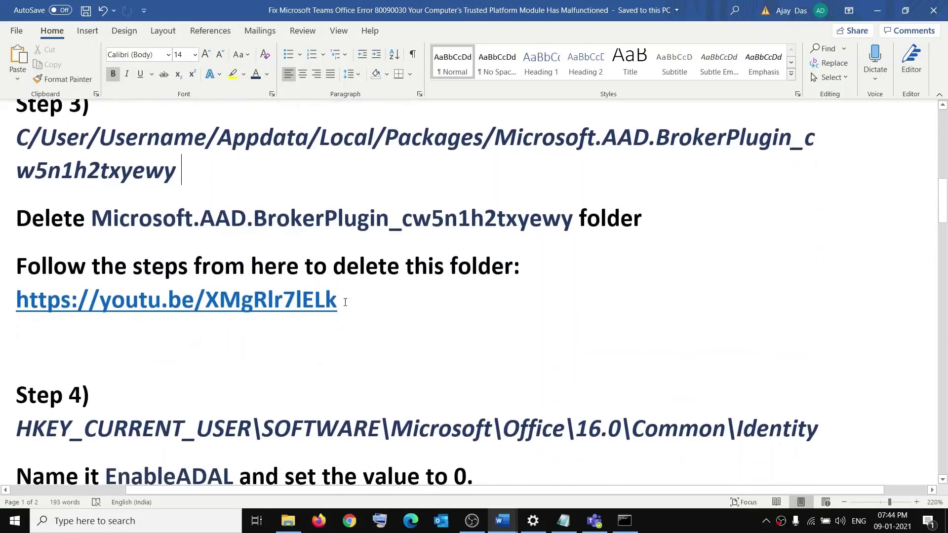
{"action": "scroll", "coordinate": [252, 311], "scroll_direction": "up", "scroll_amount": 3}
{"action": "scroll", "coordinate": [91, 286], "scroll_direction": "down", "scroll_amount": 1}
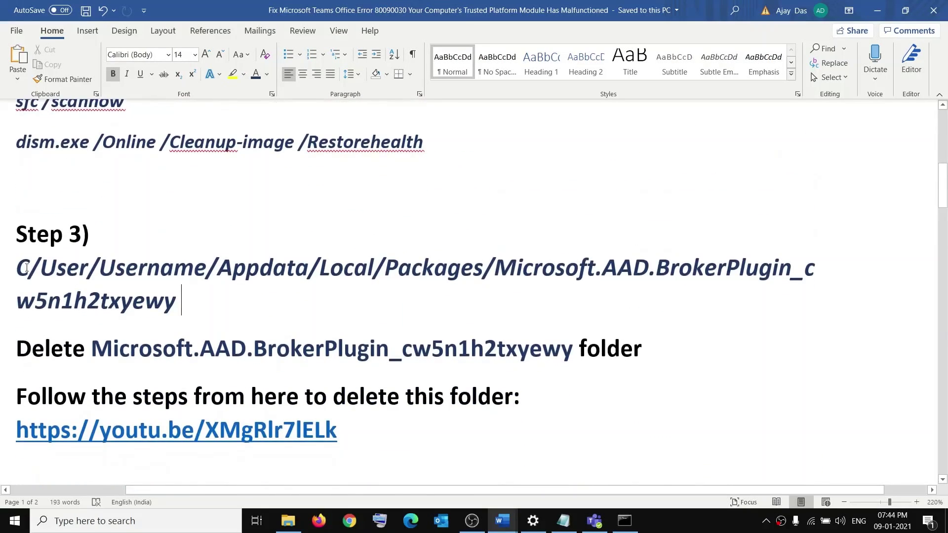
{"action": "left_click_drag", "start_coordinate": [26, 268], "coordinate": [656, 349]}
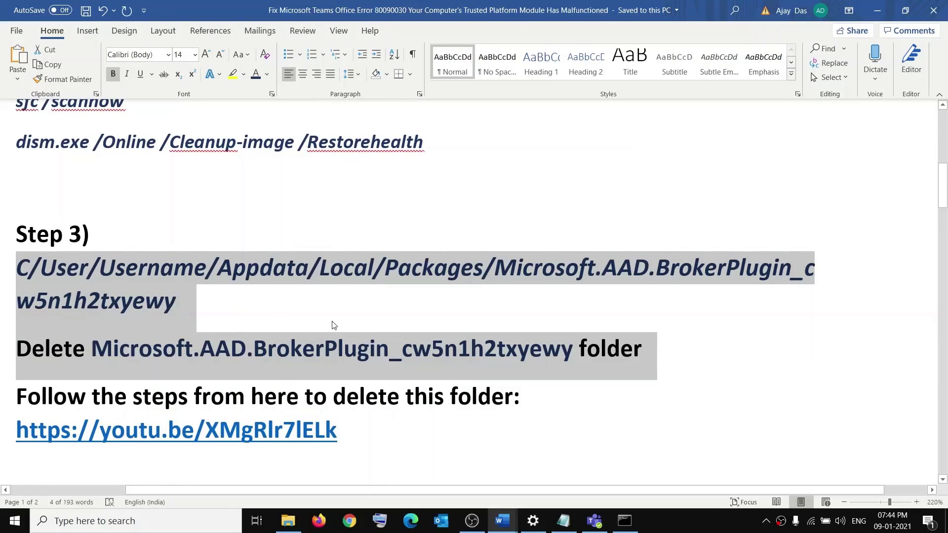
{"action": "scroll", "coordinate": [331, 325], "scroll_direction": "down", "scroll_amount": 1}
{"action": "scroll", "coordinate": [244, 291], "scroll_direction": "down", "scroll_amount": 3}
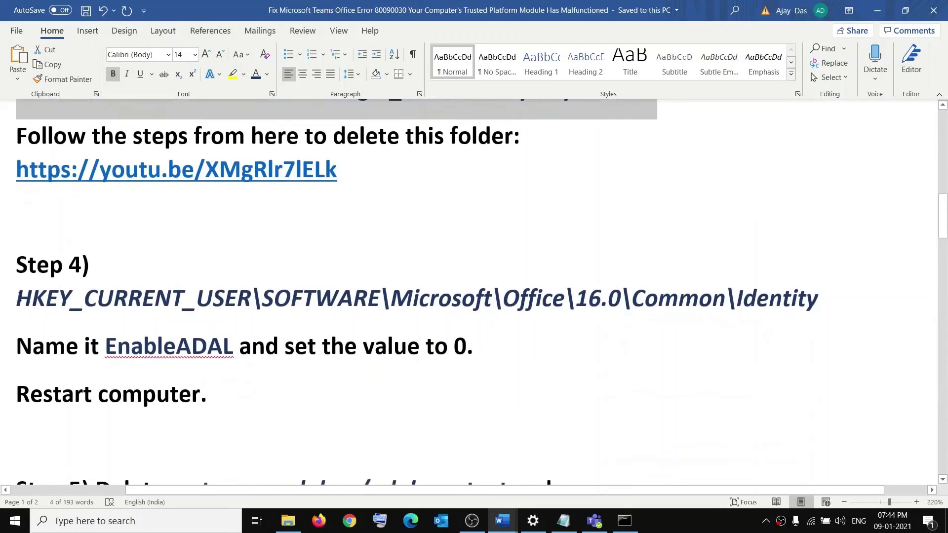
{"action": "left_click_drag", "start_coordinate": [18, 296], "coordinate": [818, 299]}
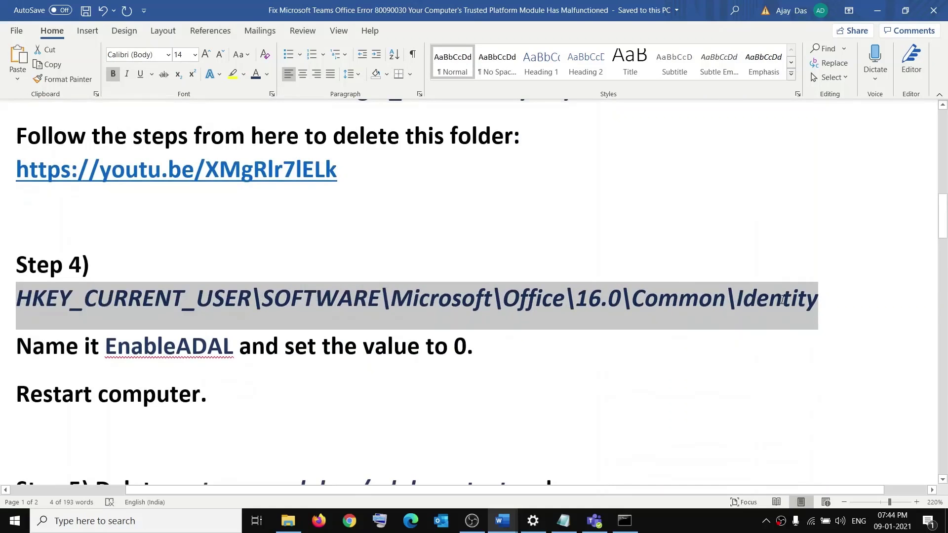
Launch Registry Editor by searching 'reg' from the taskbar.
{"action": "left_click", "coordinate": [166, 521]}
{"action": "type", "text": "reg"}
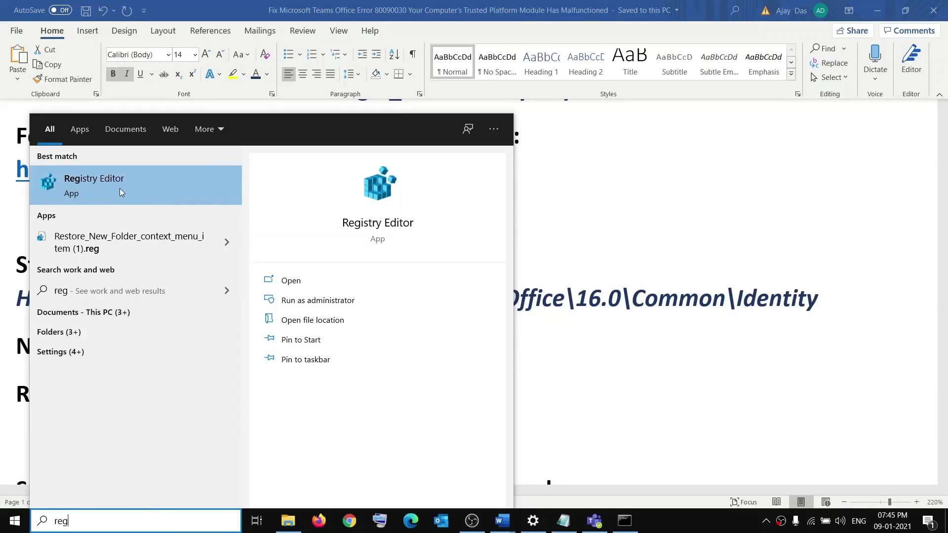
{"action": "left_click", "coordinate": [105, 182]}
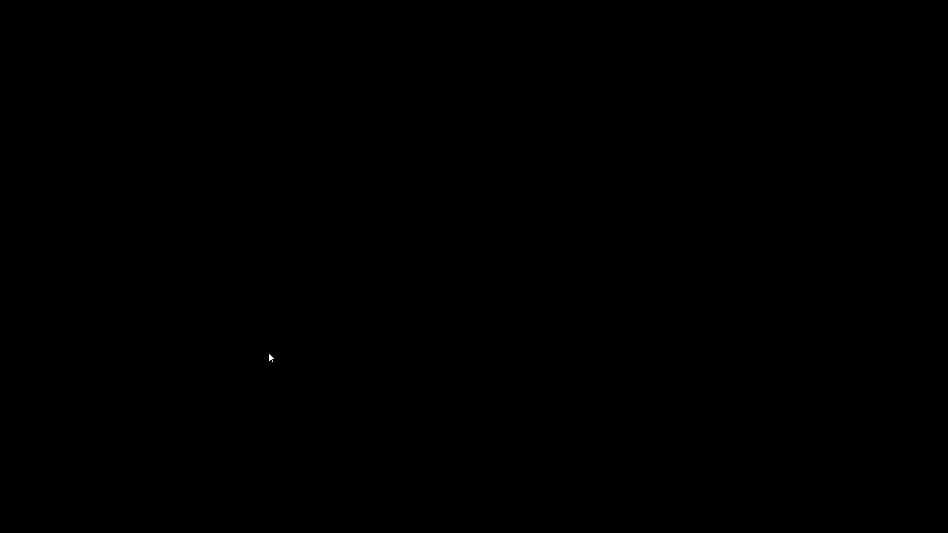
Collapse CurrentVersion, Windows, Microsoft, SOFTWARE and HKEY_LOCAL_MACHINE back to the top-level hives.
{"action": "scroll", "coordinate": [280, 326], "scroll_direction": "up", "scroll_amount": 15}
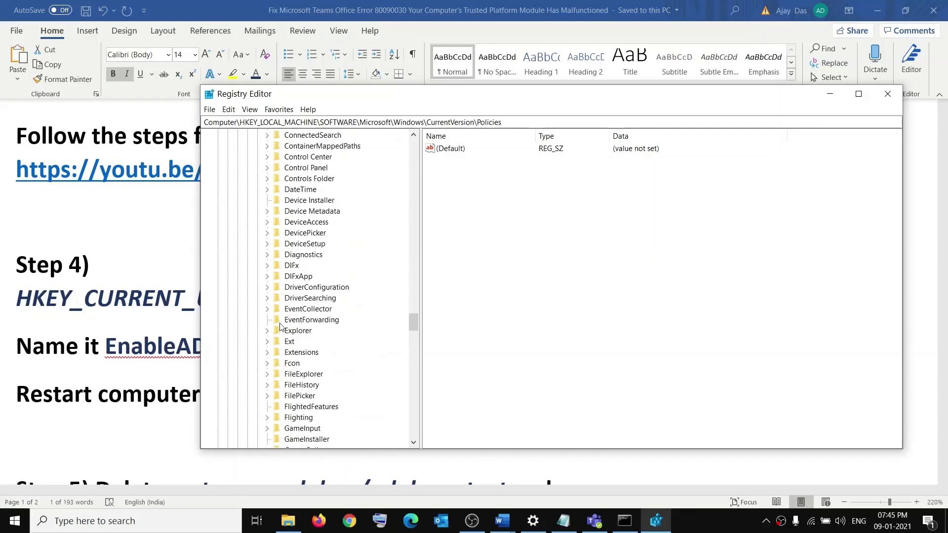
{"action": "scroll", "coordinate": [280, 326], "scroll_direction": "up", "scroll_amount": 16}
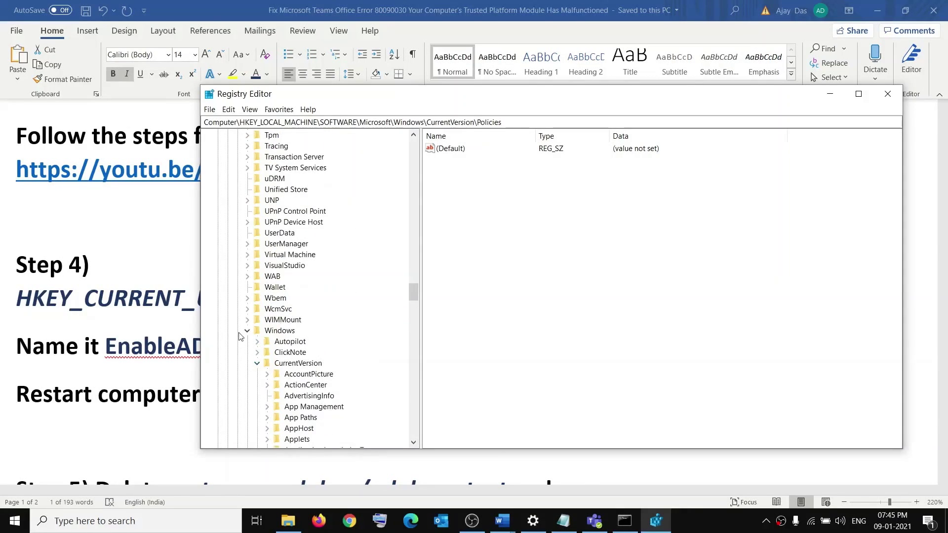
{"action": "left_click", "coordinate": [257, 363]}
{"action": "left_click", "coordinate": [247, 331]}
{"action": "scroll", "coordinate": [270, 318], "scroll_direction": "up", "scroll_amount": 9}
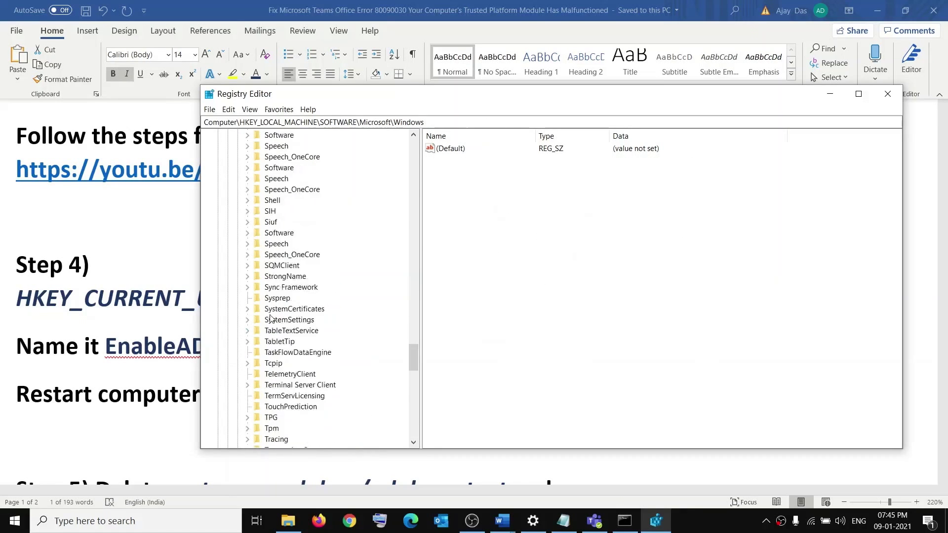
{"action": "scroll", "coordinate": [271, 319], "scroll_direction": "up", "scroll_amount": 20}
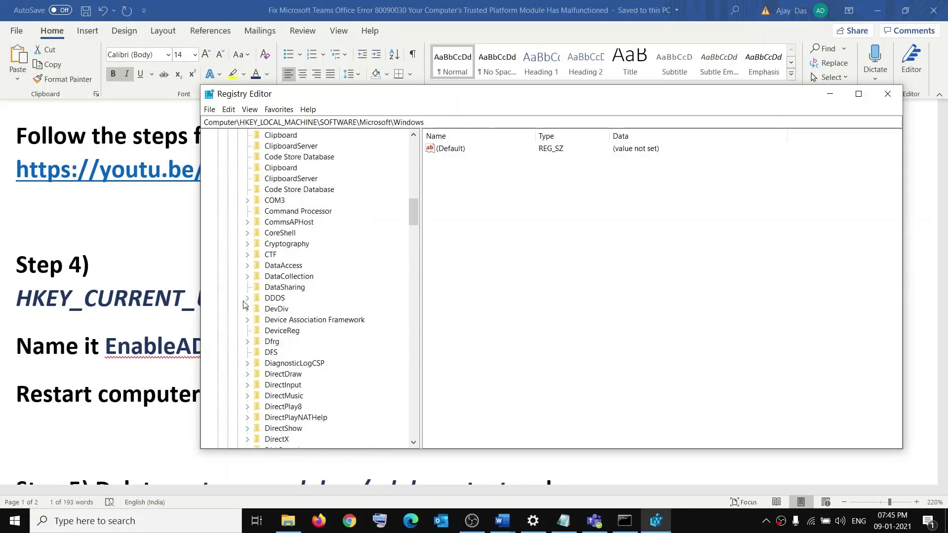
{"action": "scroll", "coordinate": [246, 316], "scroll_direction": "up", "scroll_amount": 15}
{"action": "left_click", "coordinate": [237, 396]}
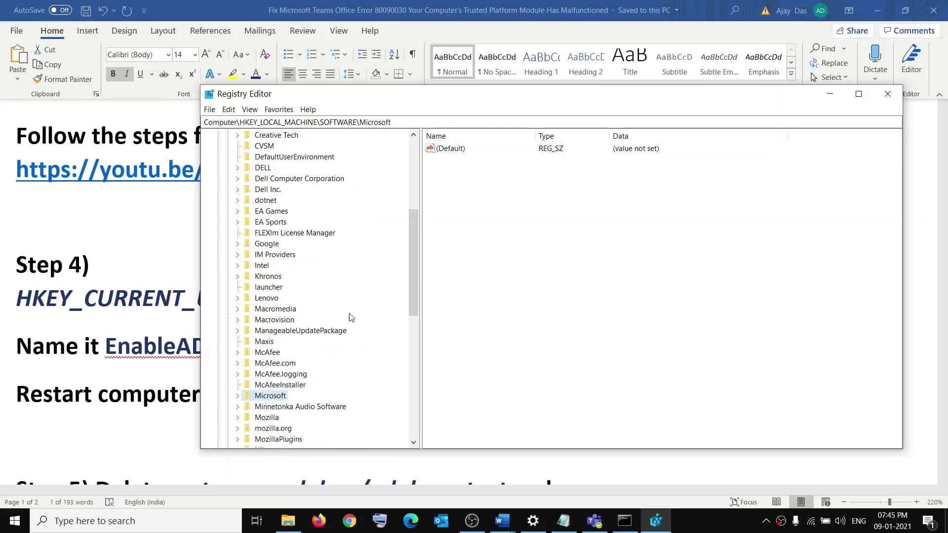
{"action": "left_click_drag", "start_coordinate": [416, 280], "coordinate": [416, 197]}
{"action": "left_click", "coordinate": [228, 233]}
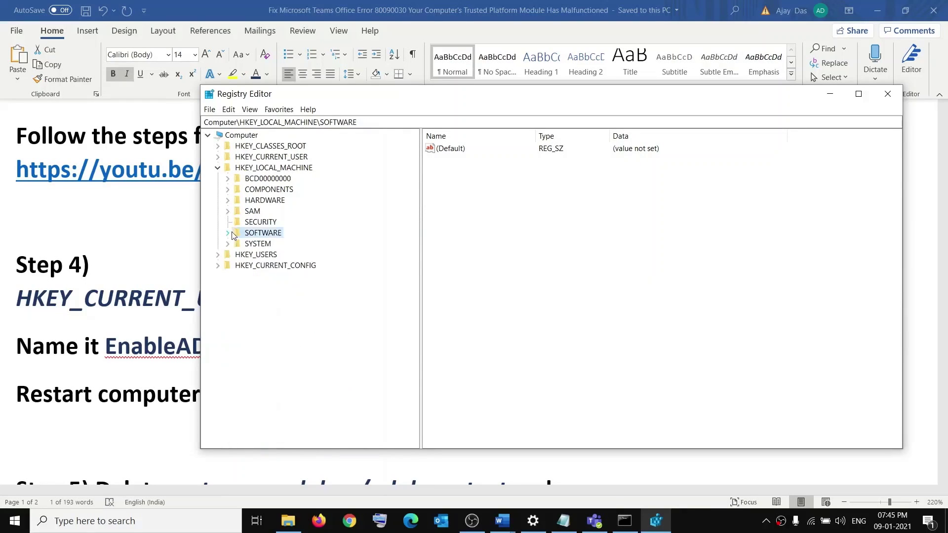
{"action": "left_click", "coordinate": [217, 167]}
{"action": "key", "text": "alt+Tab"}
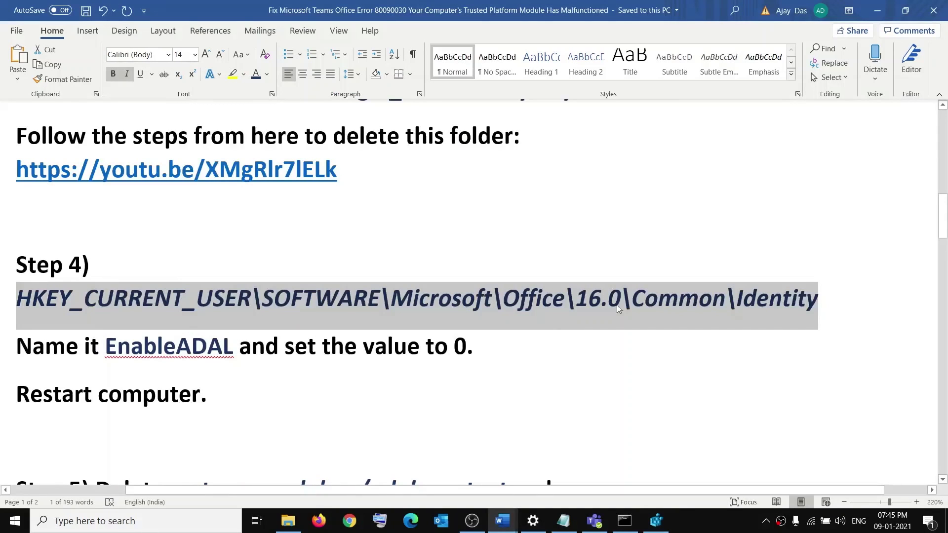
{"action": "key", "text": "alt+Tab"}
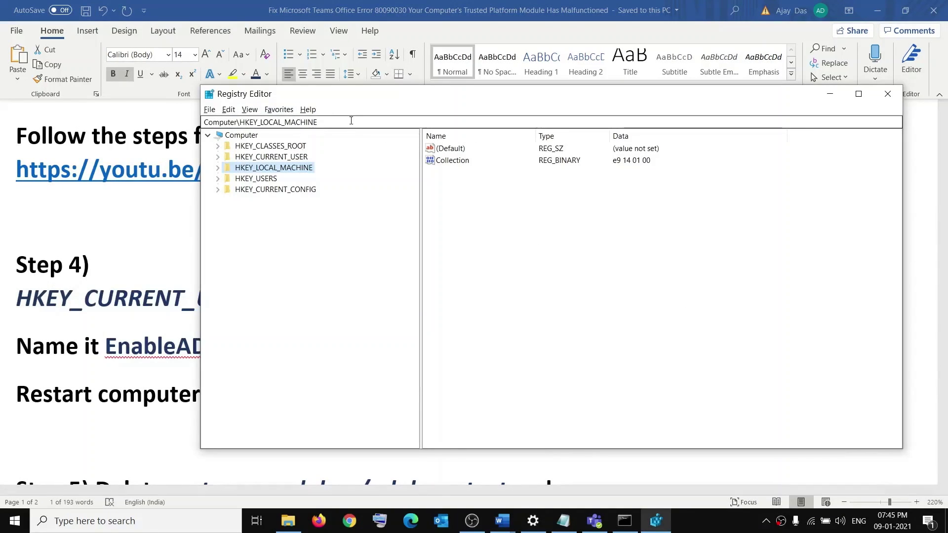
Export the whole registry to the Desktop as a file named 'Backup'.
{"action": "left_click", "coordinate": [210, 109]}
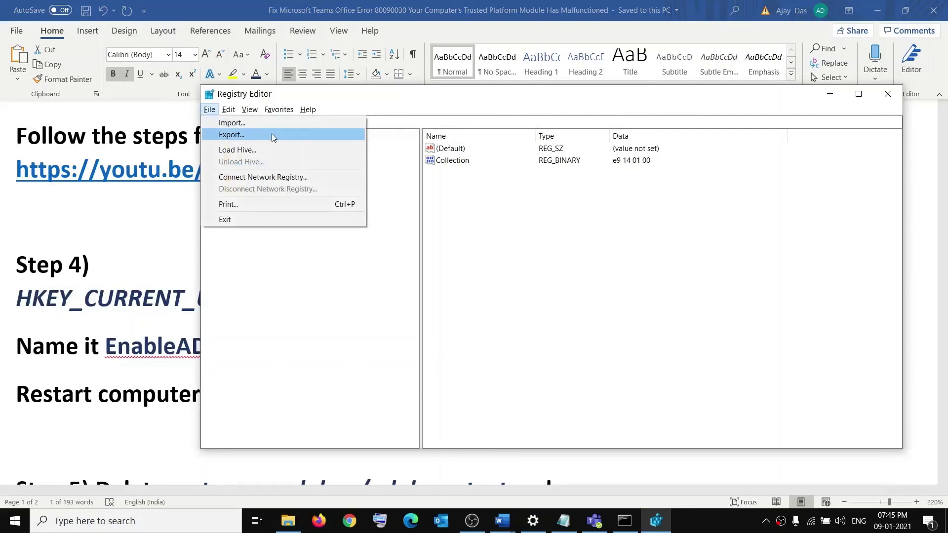
{"action": "left_click", "coordinate": [249, 135]}
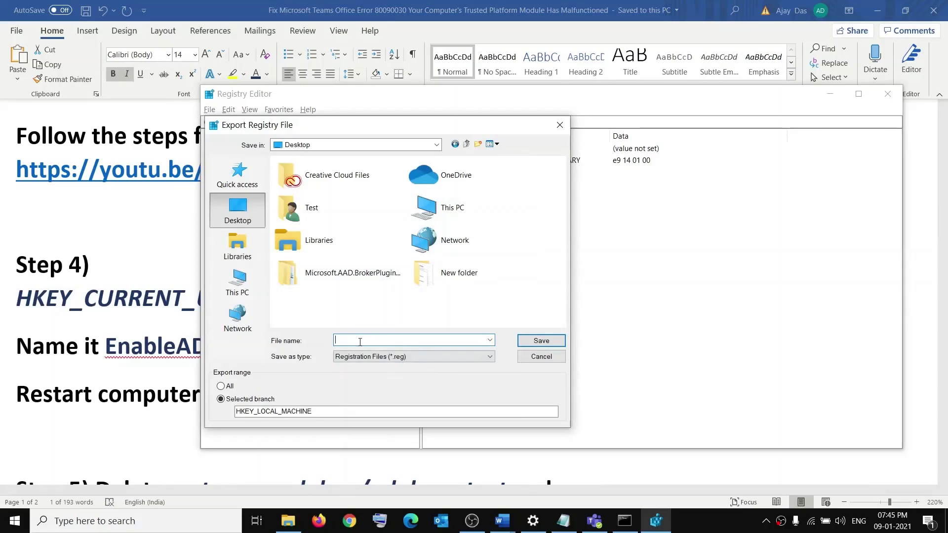
{"action": "type", "text": "Ba"}
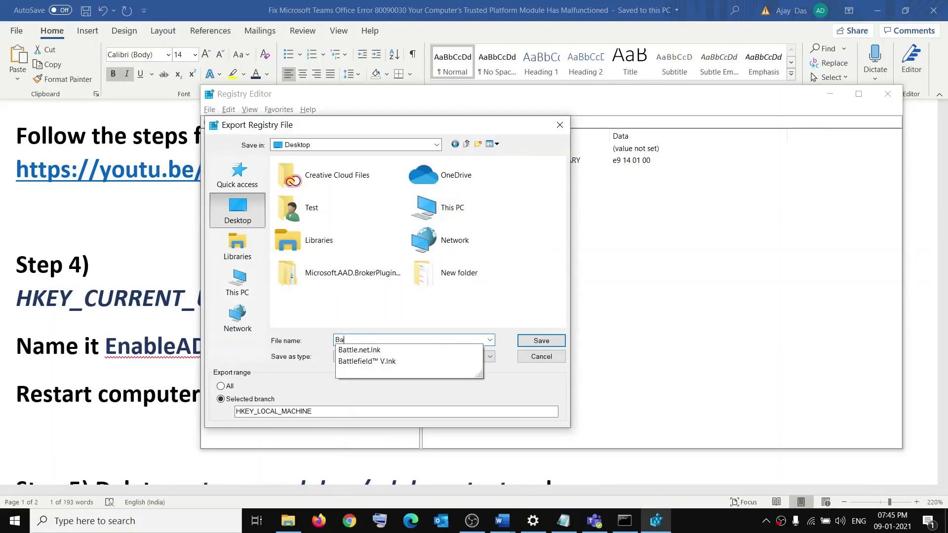
{"action": "type", "text": "ckup"}
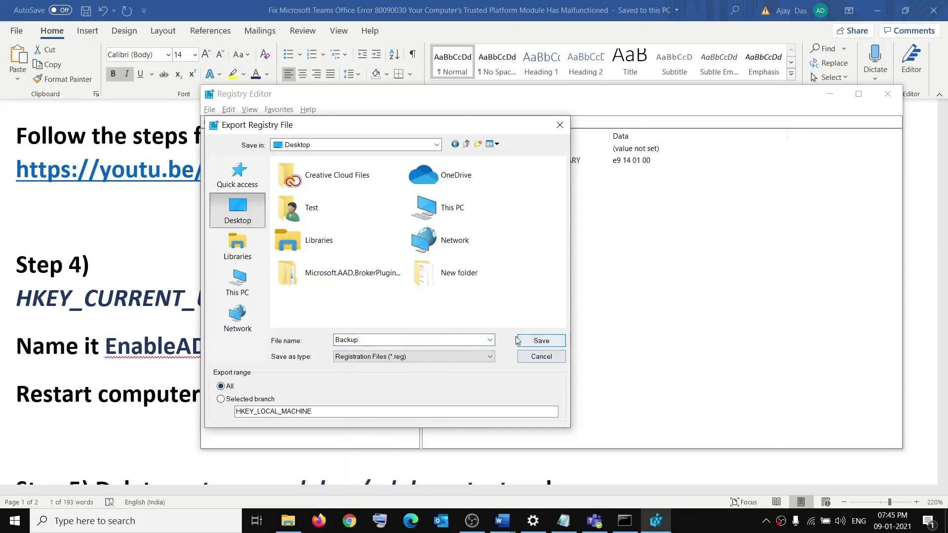
{"action": "left_click", "coordinate": [543, 341]}
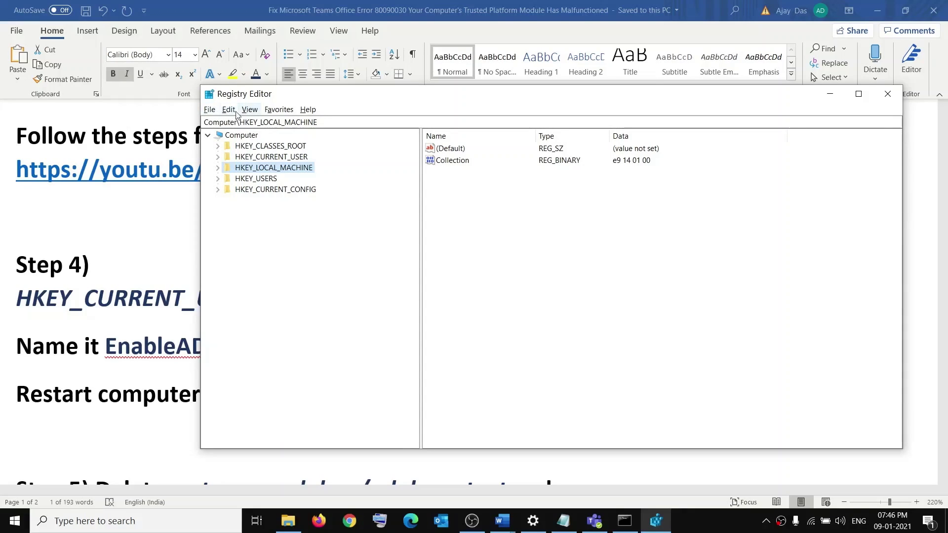
Import the 'Backup' registration file from the Desktop through File > Import.
{"action": "left_click", "coordinate": [210, 109]}
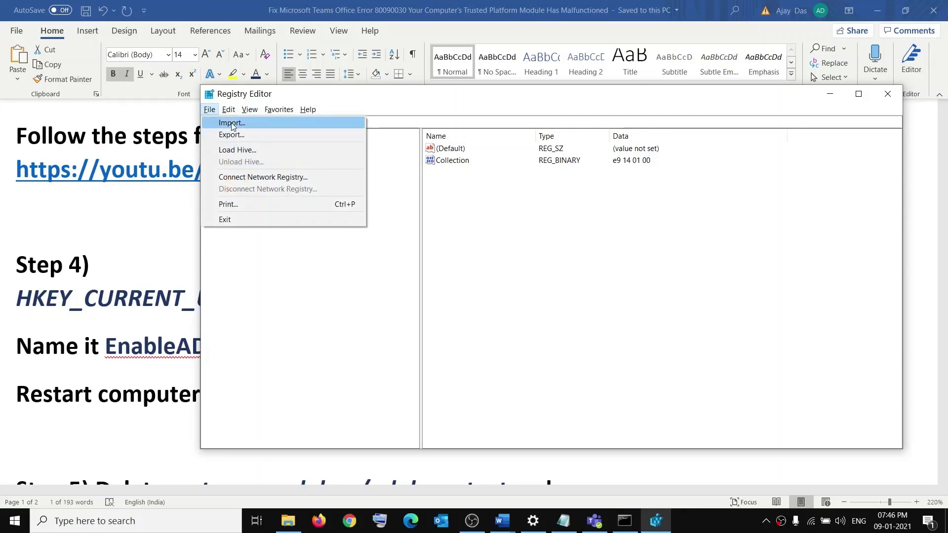
{"action": "left_click", "coordinate": [220, 122]}
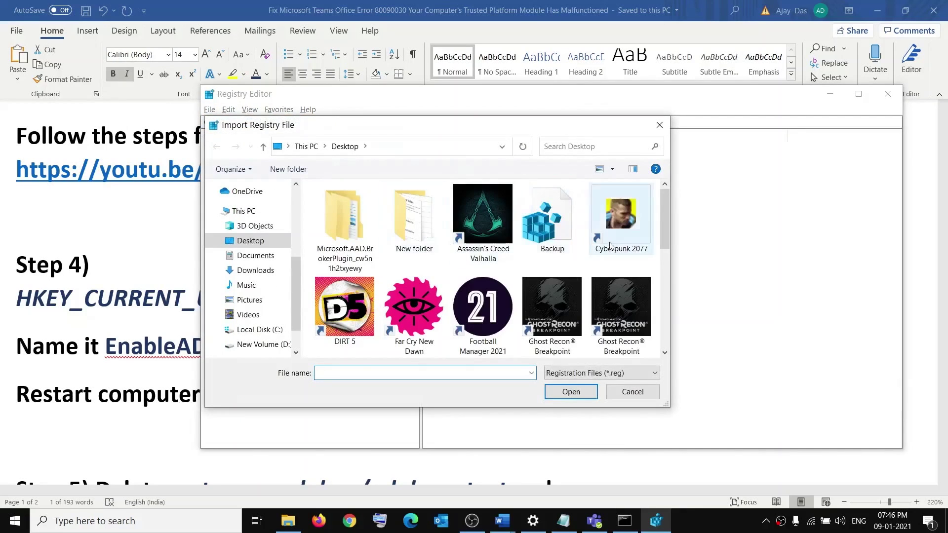
{"action": "left_click", "coordinate": [552, 227]}
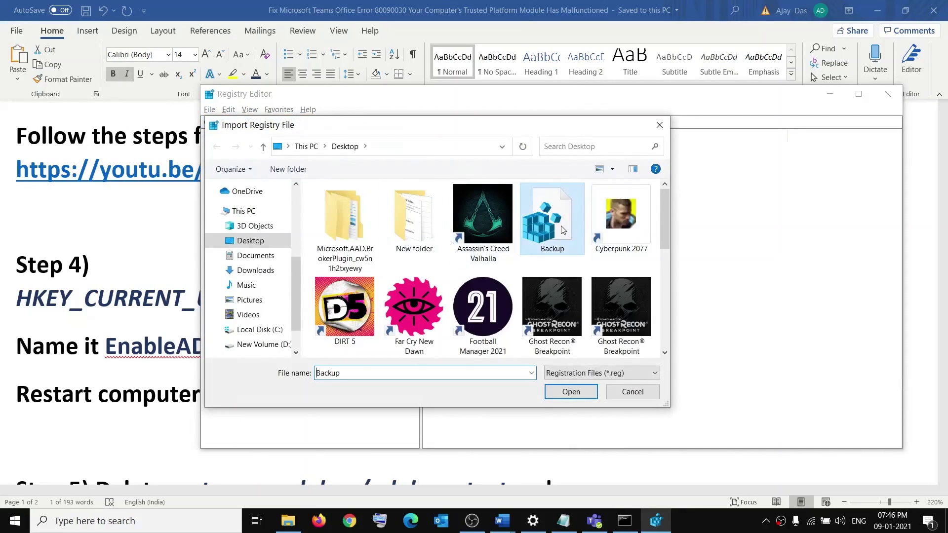
{"action": "left_click", "coordinate": [570, 394]}
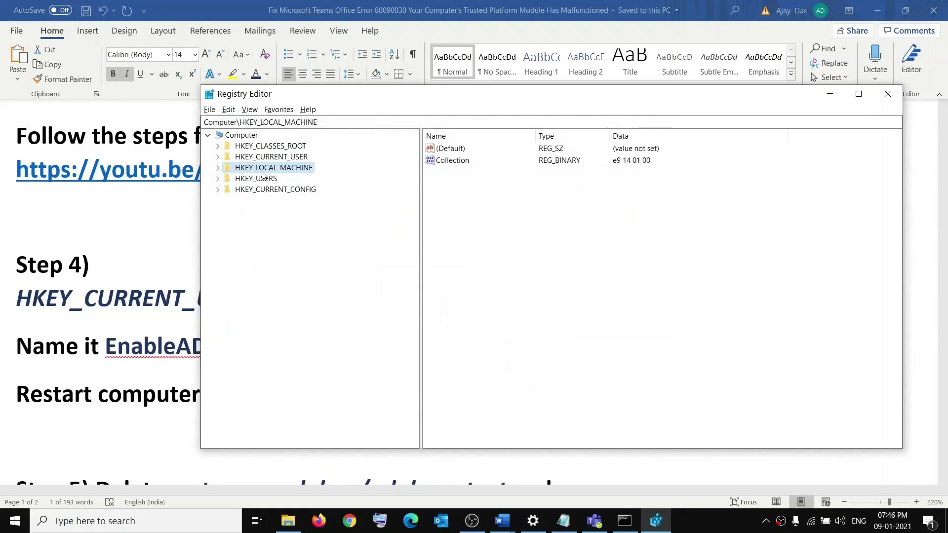
Expand HKEY_CURRENT_USER and SOFTWARE, checking the Identity path in the Word notes.
{"action": "left_click", "coordinate": [224, 157]}
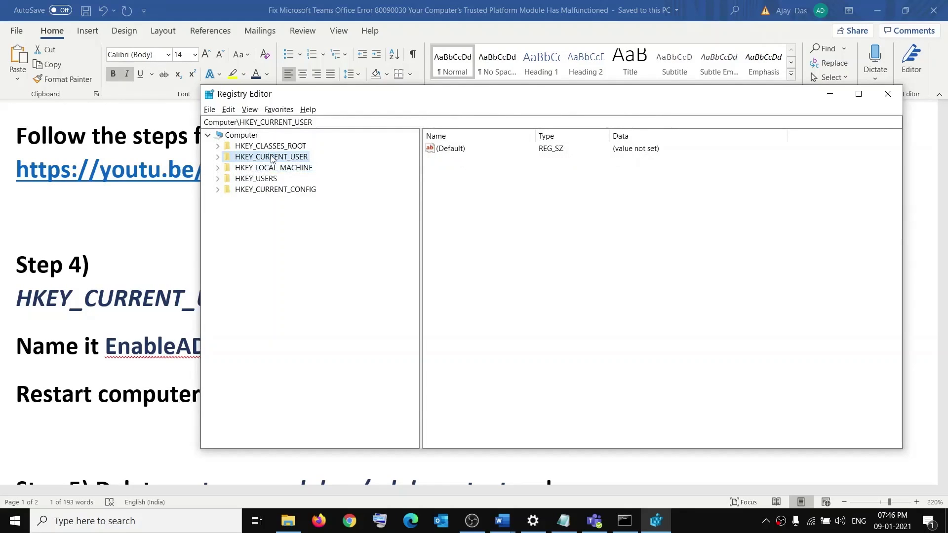
{"action": "left_click", "coordinate": [218, 157]}
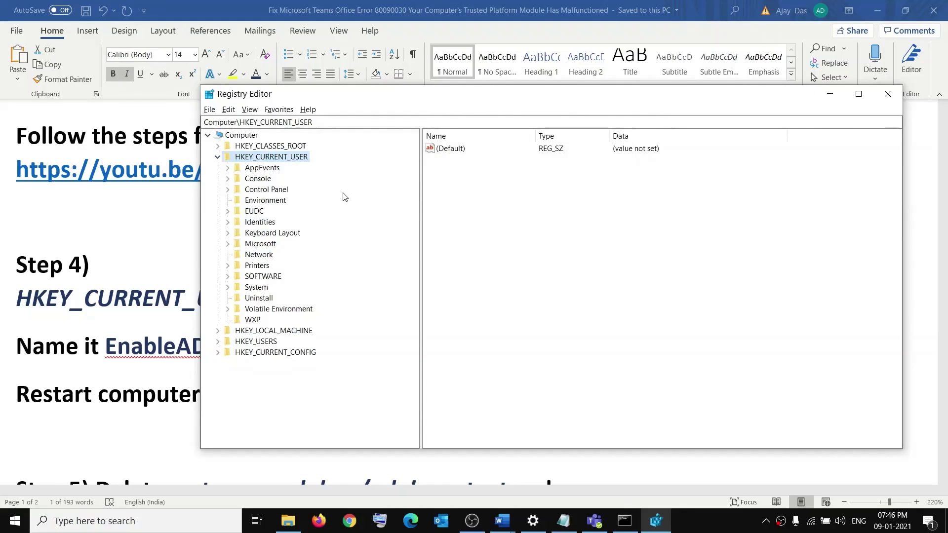
{"action": "triple_click", "coordinate": [325, 303]}
{"action": "key", "text": "alt+Tab"}
{"action": "left_click", "coordinate": [228, 278]}
{"action": "key", "text": "alt+Tab"}
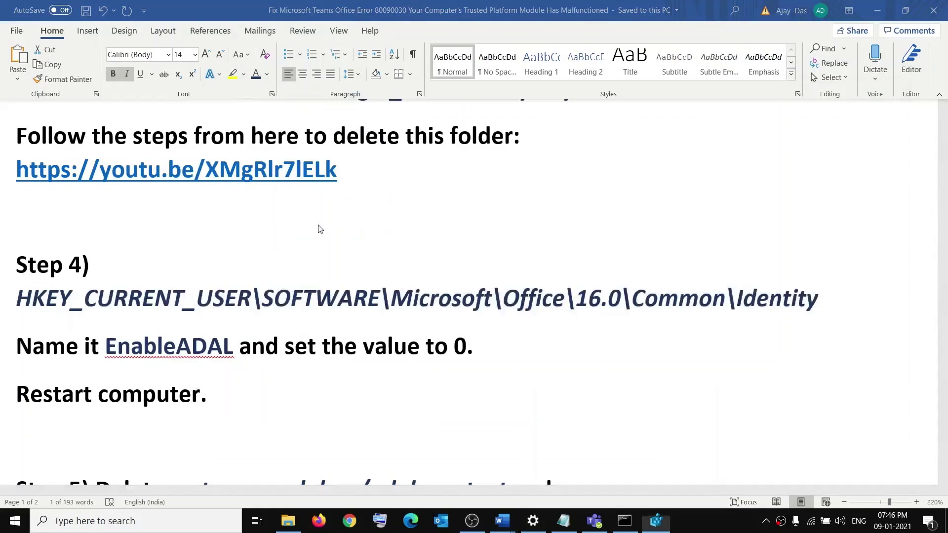
{"action": "triple_click", "coordinate": [457, 303]}
{"action": "key", "text": "alt+Tab"}
Expand the Microsoft and Office keys, checking the path in the notes after each.
{"action": "scroll", "coordinate": [306, 328], "scroll_direction": "down", "scroll_amount": 9}
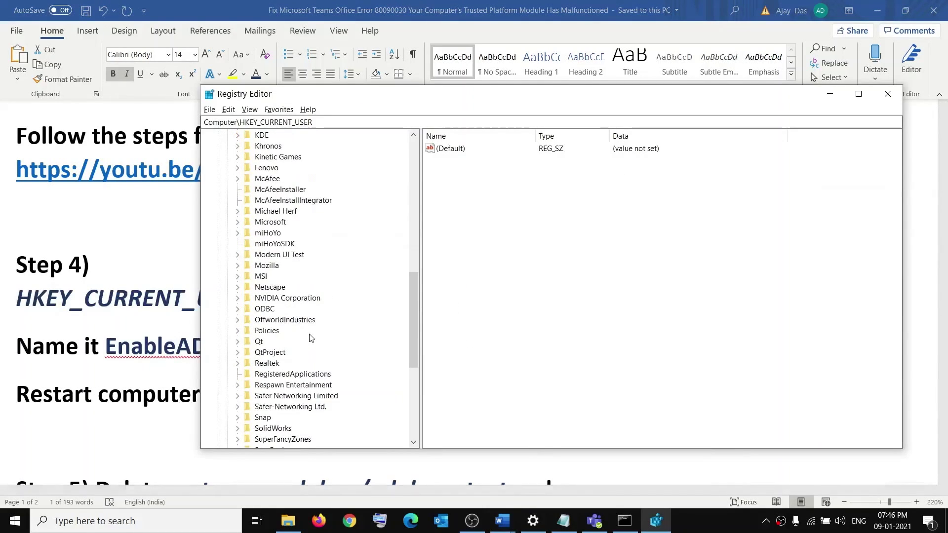
{"action": "left_click", "coordinate": [270, 222]}
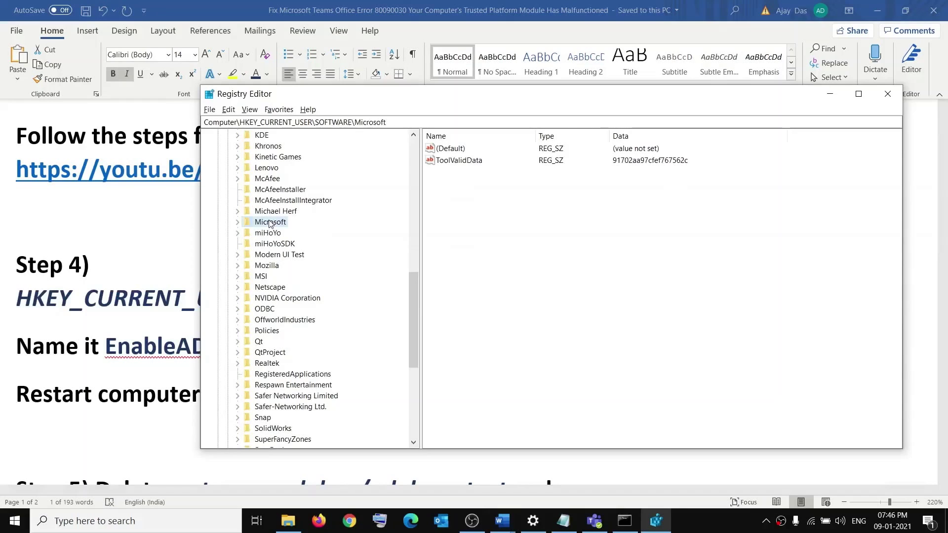
{"action": "left_click", "coordinate": [238, 222]}
{"action": "key", "text": "alt+Tab"}
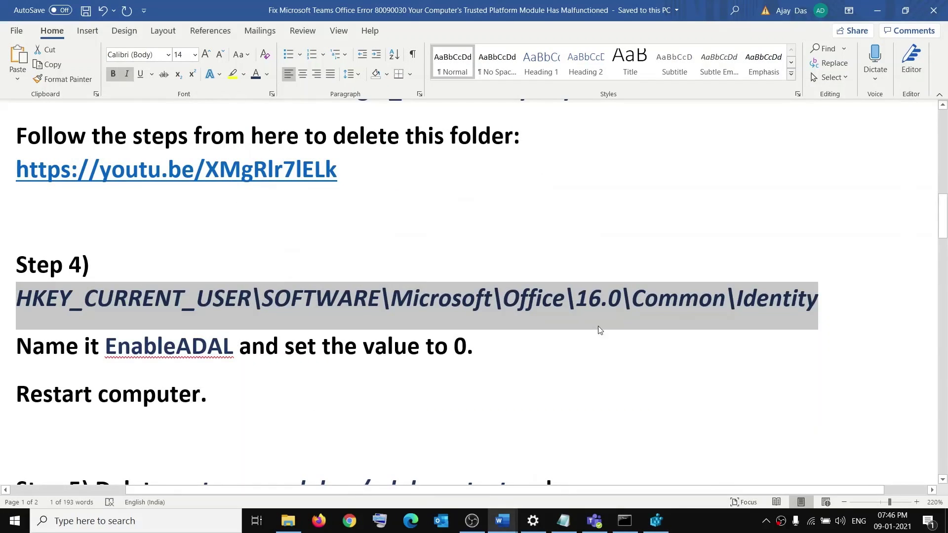
{"action": "key", "text": "alt+Tab"}
{"action": "scroll", "coordinate": [338, 269], "scroll_direction": "down", "scroll_amount": 20}
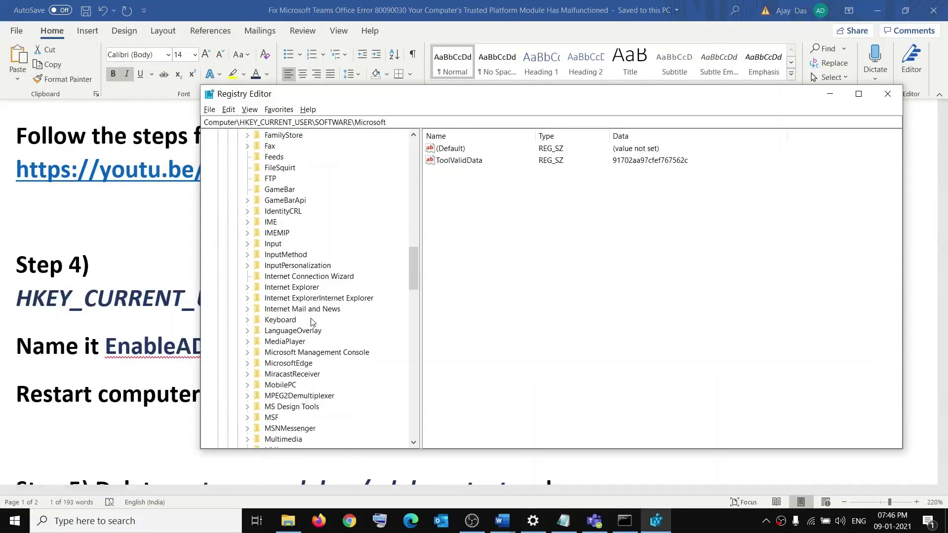
{"action": "scroll", "coordinate": [311, 322], "scroll_direction": "down", "scroll_amount": 2}
{"action": "left_click", "coordinate": [271, 233]}
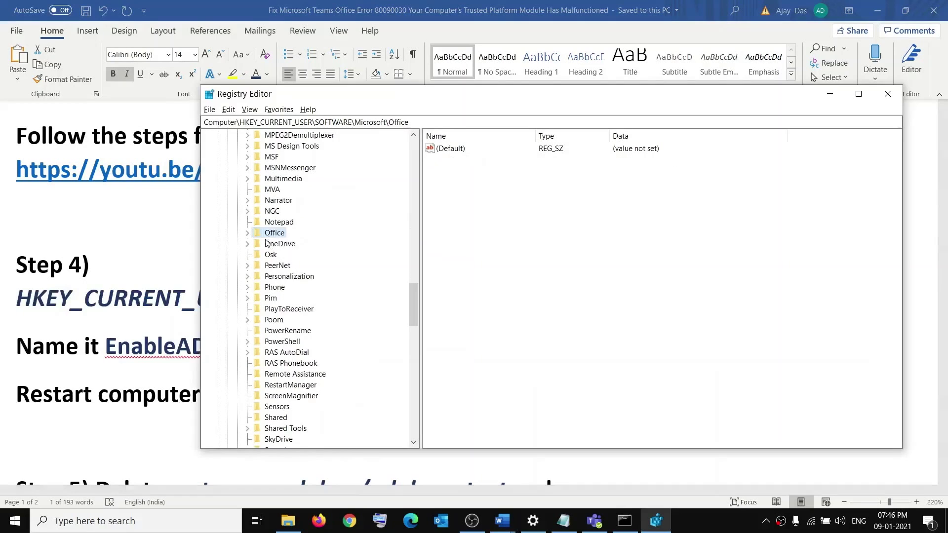
{"action": "left_click", "coordinate": [248, 235]}
{"action": "key", "text": "alt+Tab"}
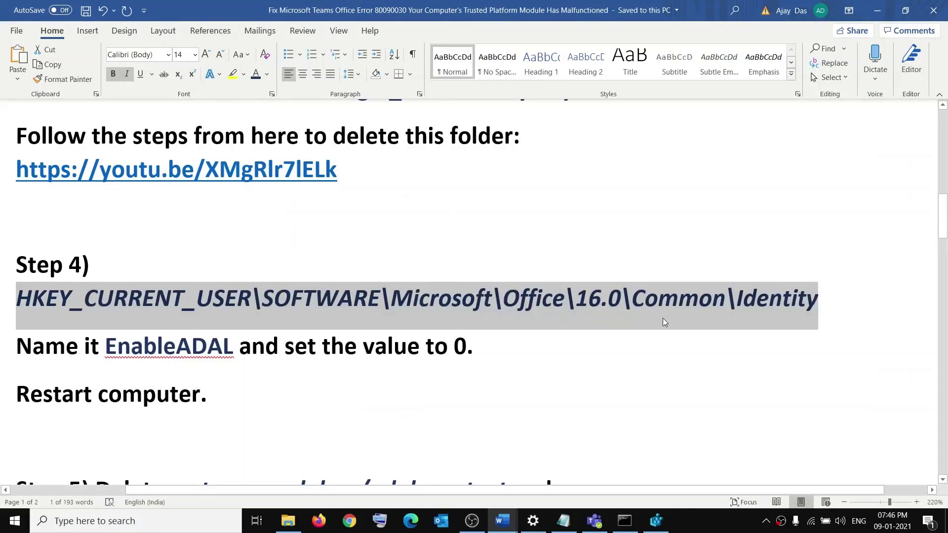
{"action": "key", "text": "alt+Tab"}
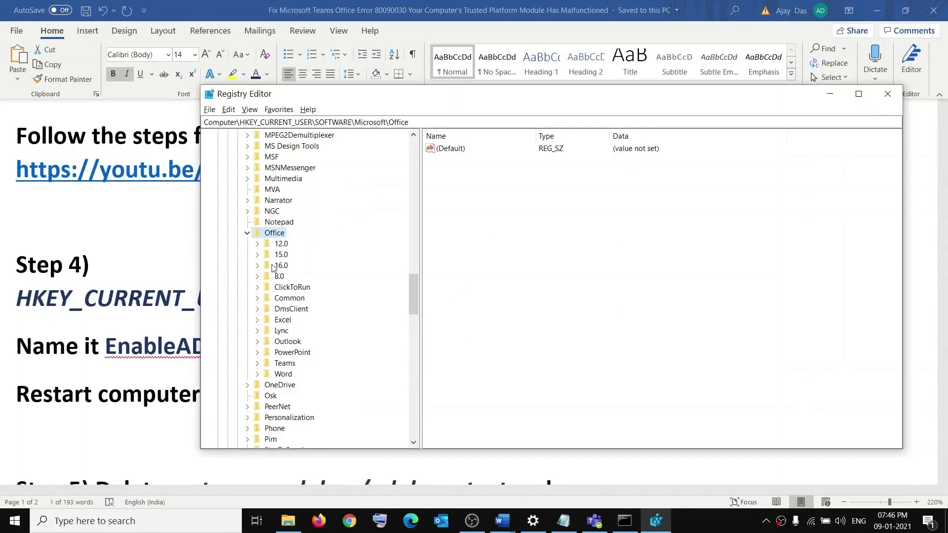
Expand 16.0 and Common, then select the Identity key to show its values.
{"action": "left_click", "coordinate": [280, 267]}
{"action": "left_click", "coordinate": [257, 265]}
{"action": "key", "text": "alt+Tab"}
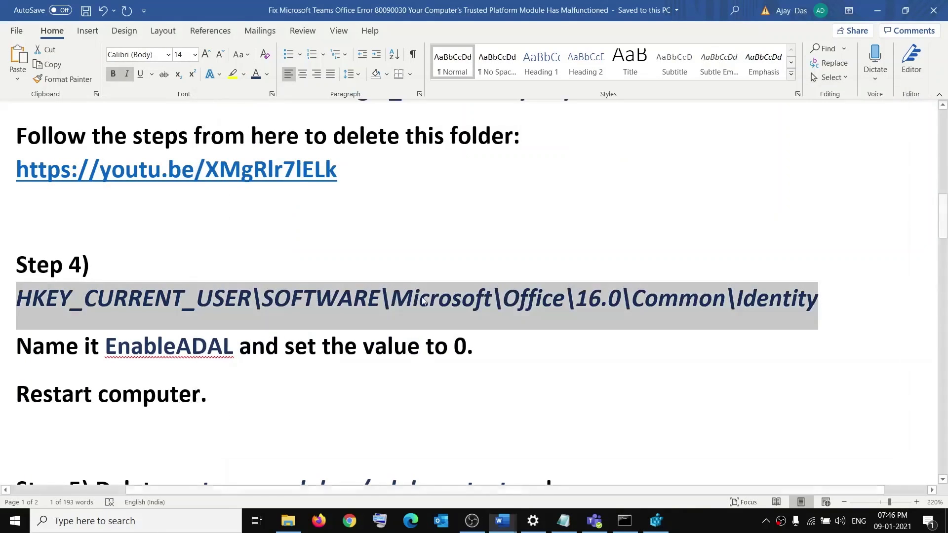
{"action": "key", "text": "alt+Tab"}
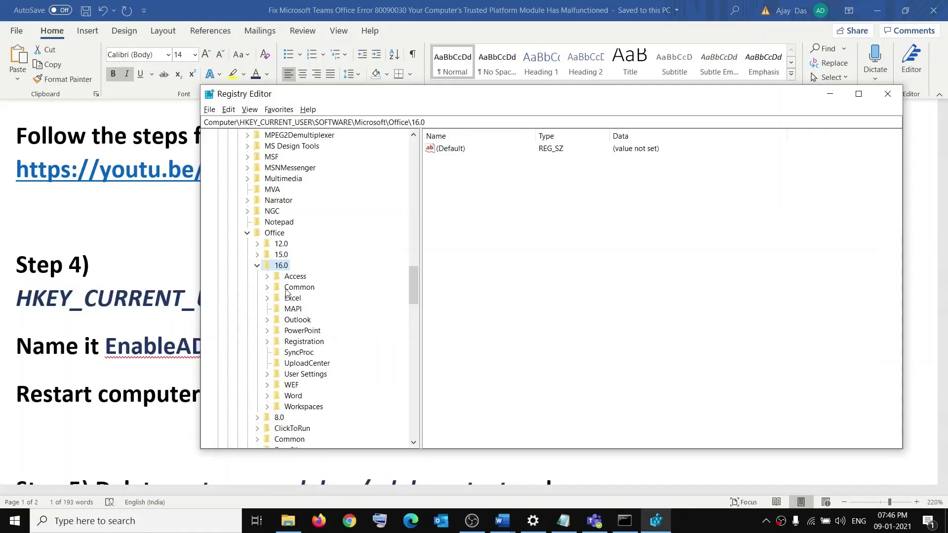
{"action": "left_click", "coordinate": [287, 288]}
{"action": "left_click", "coordinate": [268, 288]}
{"action": "key", "text": "alt+Tab"}
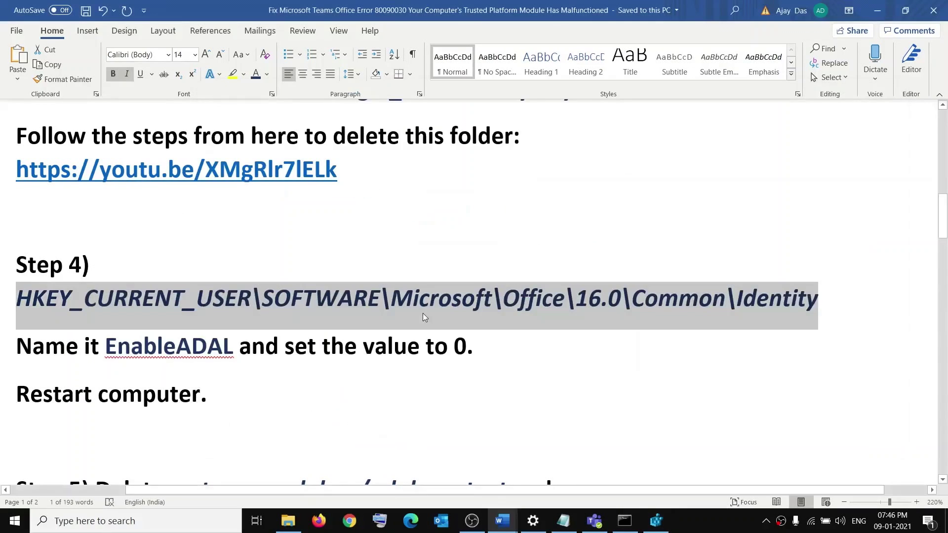
{"action": "left_click", "coordinate": [780, 309]}
{"action": "key", "text": "alt+Tab"}
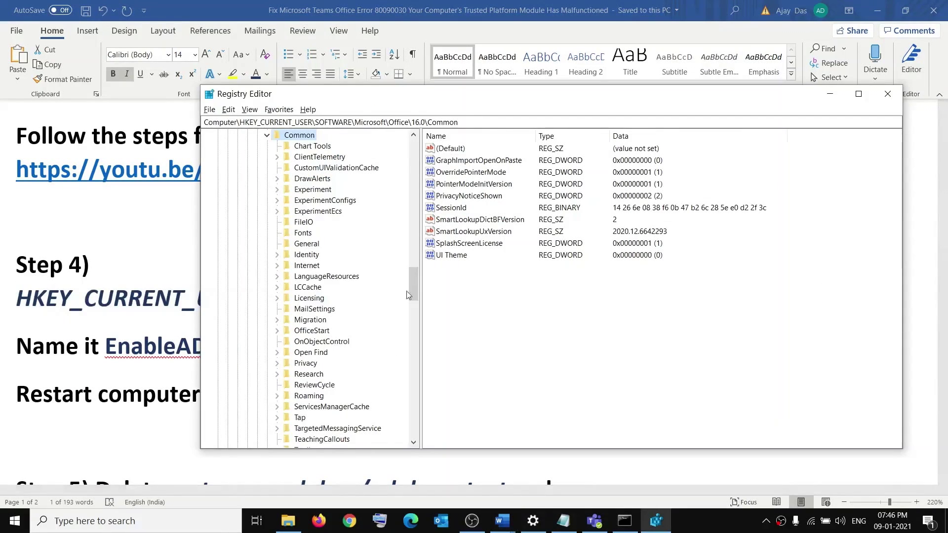
{"action": "left_click", "coordinate": [307, 256]}
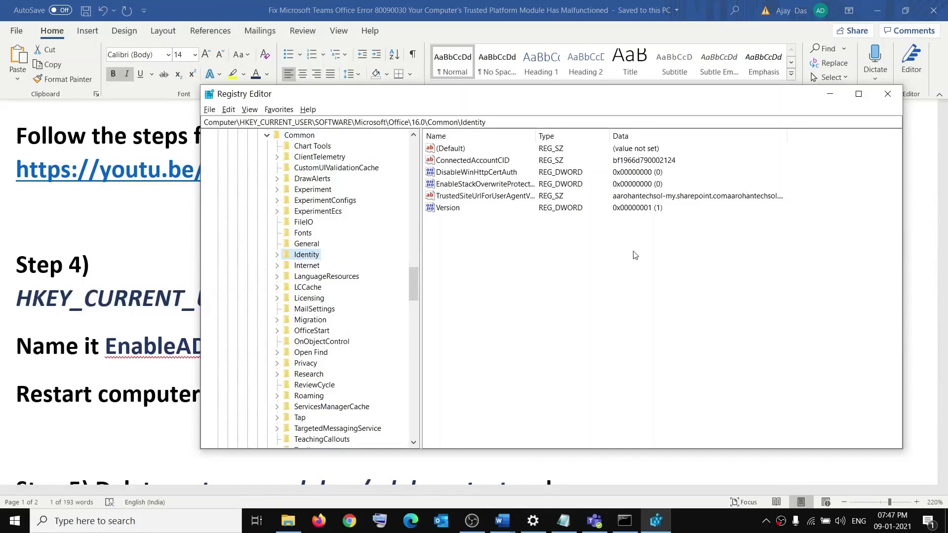
Add a new DWORD (32-bit) value under Identity and name it EnableADAL, copied from the notes.
{"action": "right_click", "coordinate": [575, 246]}
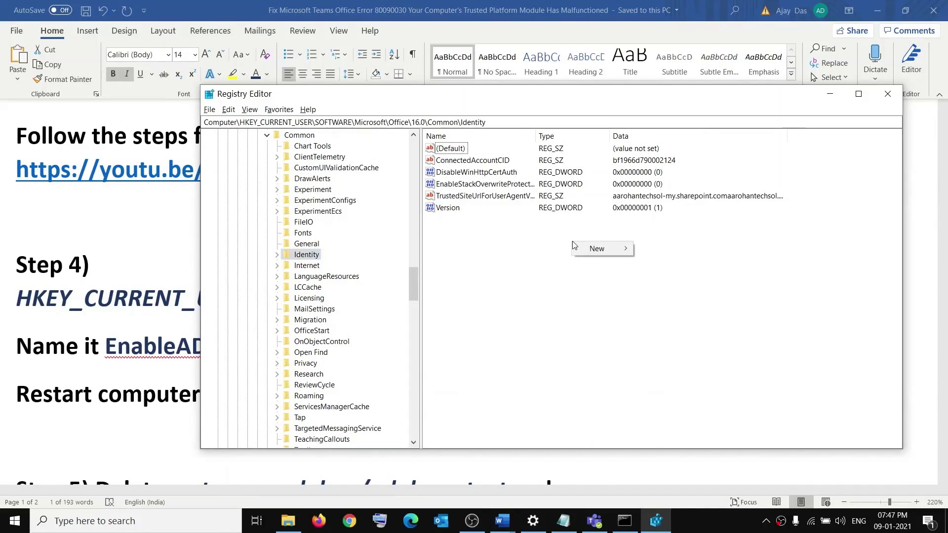
{"action": "mouse_move", "coordinate": [605, 247]}
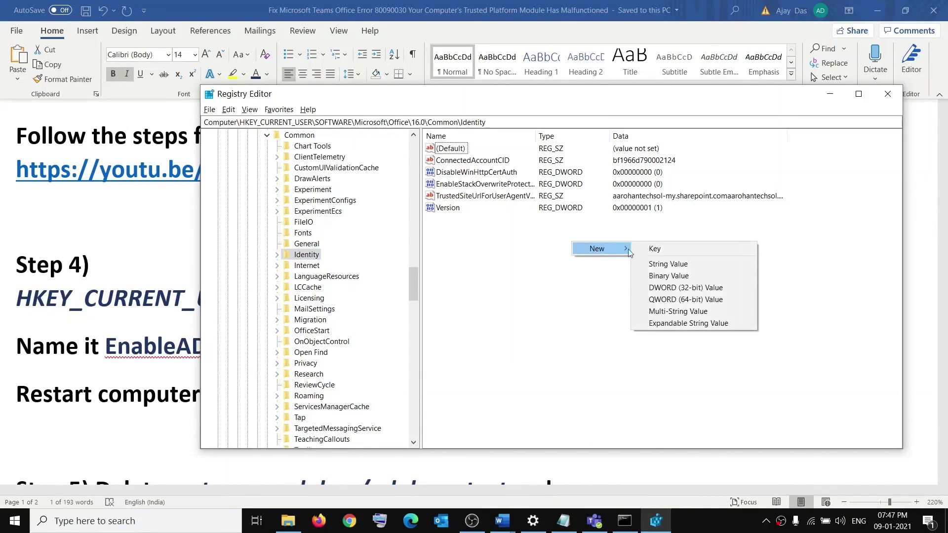
{"action": "left_click", "coordinate": [699, 288]}
{"action": "key", "text": "alt+Tab"}
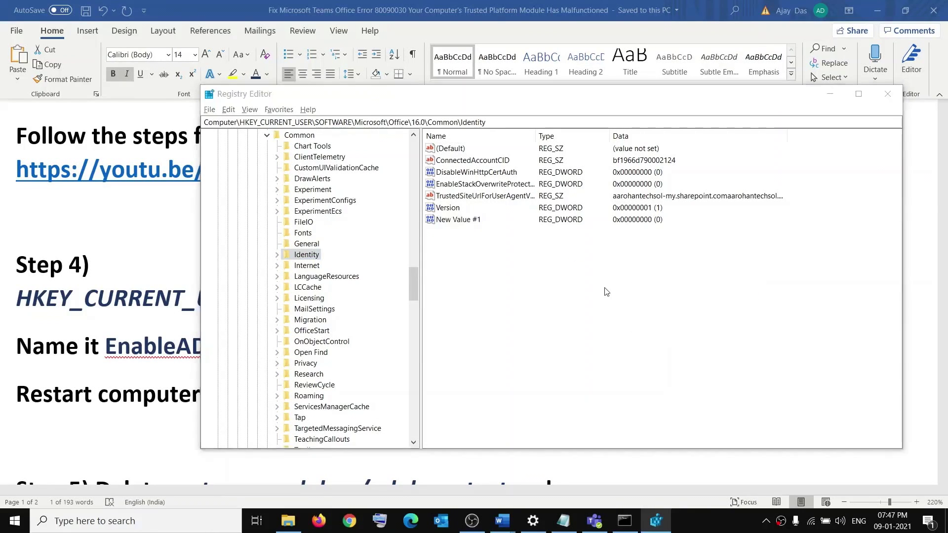
{"action": "left_click", "coordinate": [248, 341]}
{"action": "left_click_drag", "start_coordinate": [234, 346], "coordinate": [108, 350]}
{"action": "key", "text": "ctrl+c"}
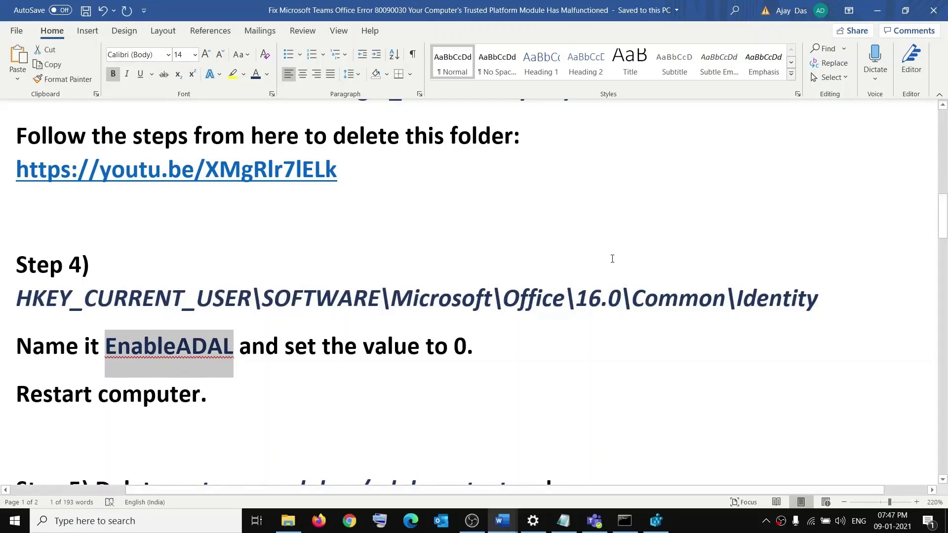
{"action": "key", "text": "alt+Tab"}
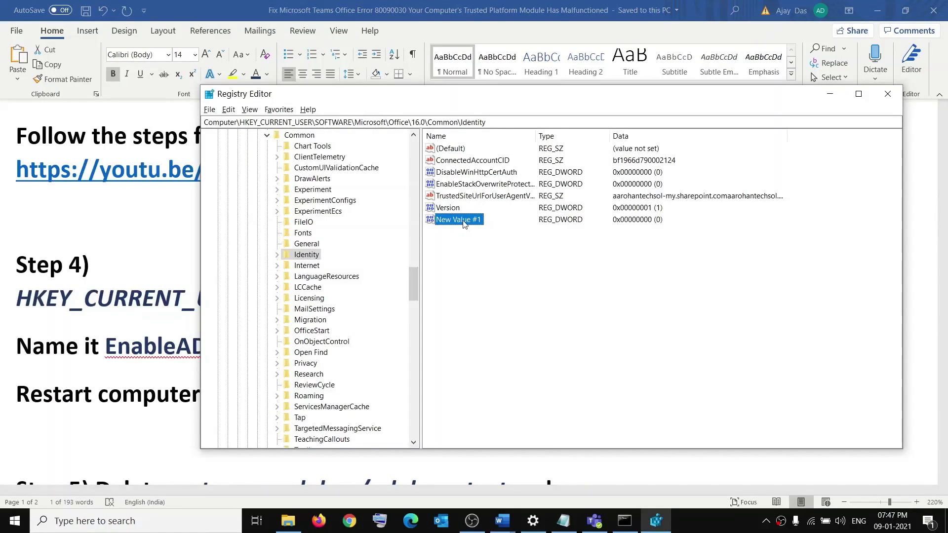
{"action": "right_click", "coordinate": [464, 223]}
{"action": "left_click", "coordinate": [508, 262]}
{"action": "key", "text": "ctrl+v"}
{"action": "key", "text": "Return"}
Confirm EnableADAL's value data stays at 0.
{"action": "double_click", "coordinate": [453, 220]}
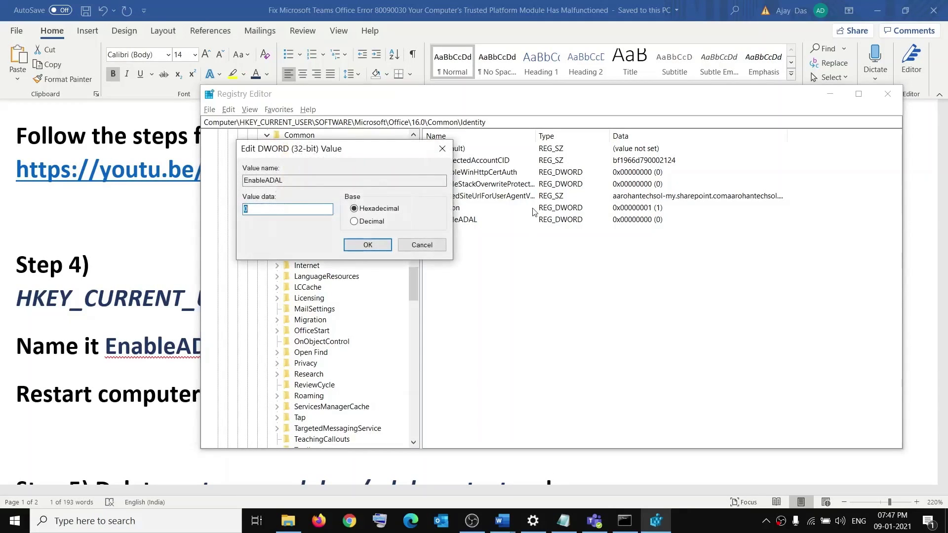
{"action": "left_click", "coordinate": [276, 208]}
{"action": "left_click", "coordinate": [359, 246]}
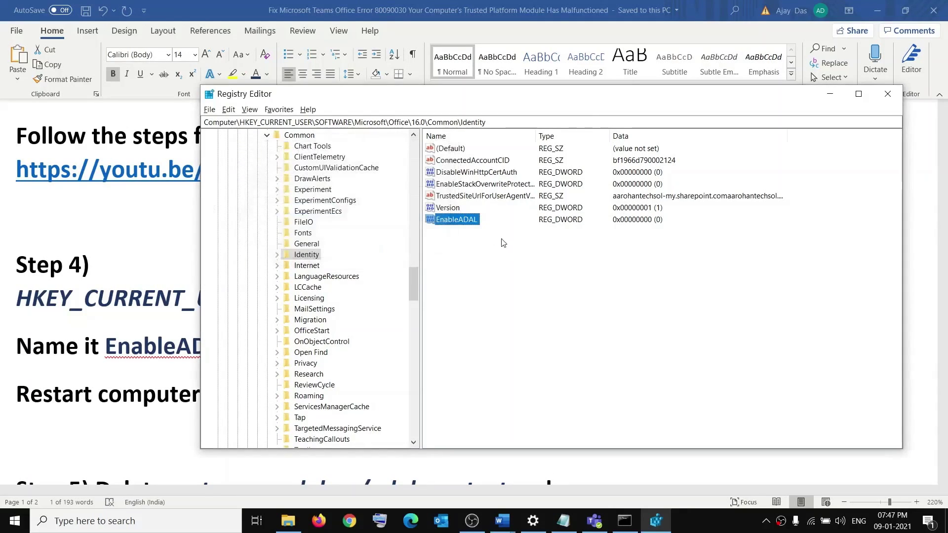
Close Registry Editor, view Restart in Start's power options, and scroll to Step 5.
{"action": "left_click", "coordinate": [888, 94]}
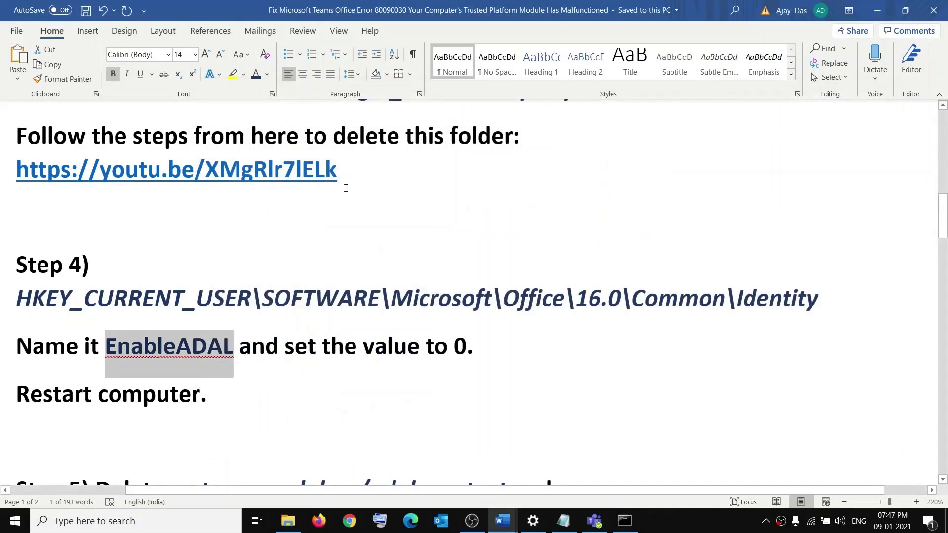
{"action": "left_click_drag", "start_coordinate": [16, 394], "coordinate": [206, 395]}
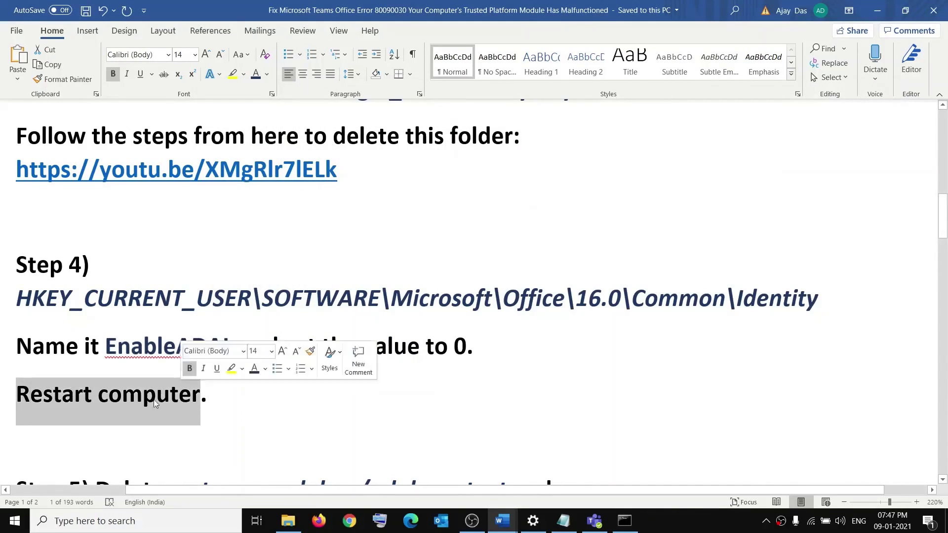
{"action": "left_click", "coordinate": [15, 521]}
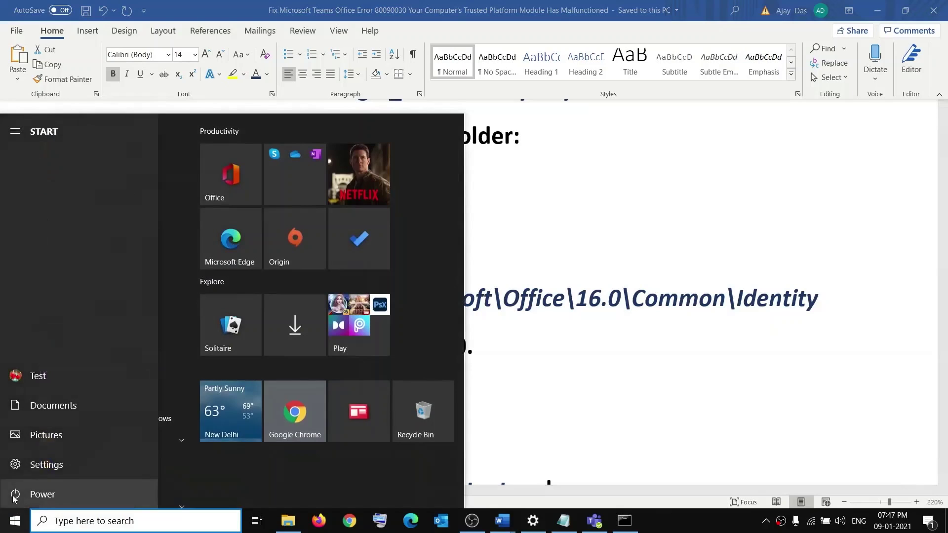
{"action": "left_click", "coordinate": [14, 494]}
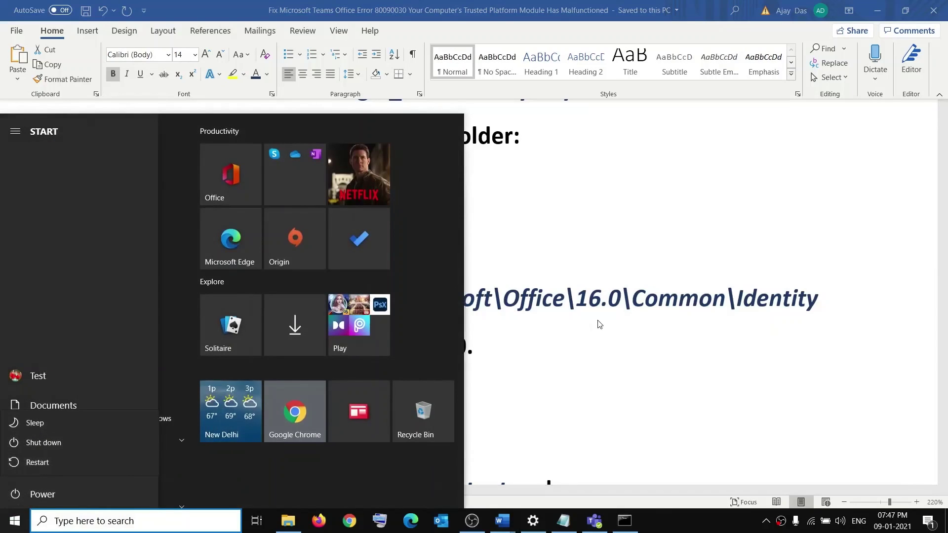
{"action": "left_click", "coordinate": [540, 347]}
{"action": "left_click", "coordinate": [539, 344]}
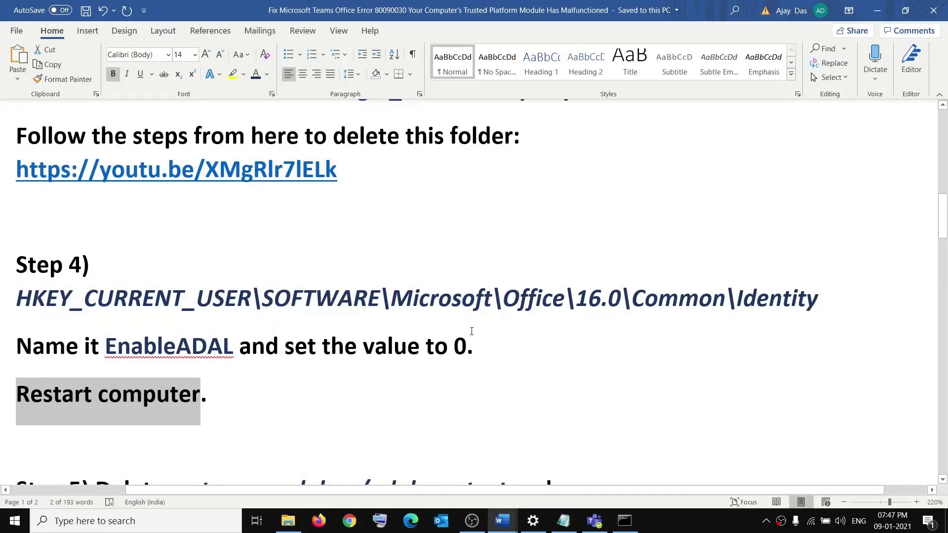
{"action": "scroll", "coordinate": [330, 320], "scroll_direction": "down", "scroll_amount": 4}
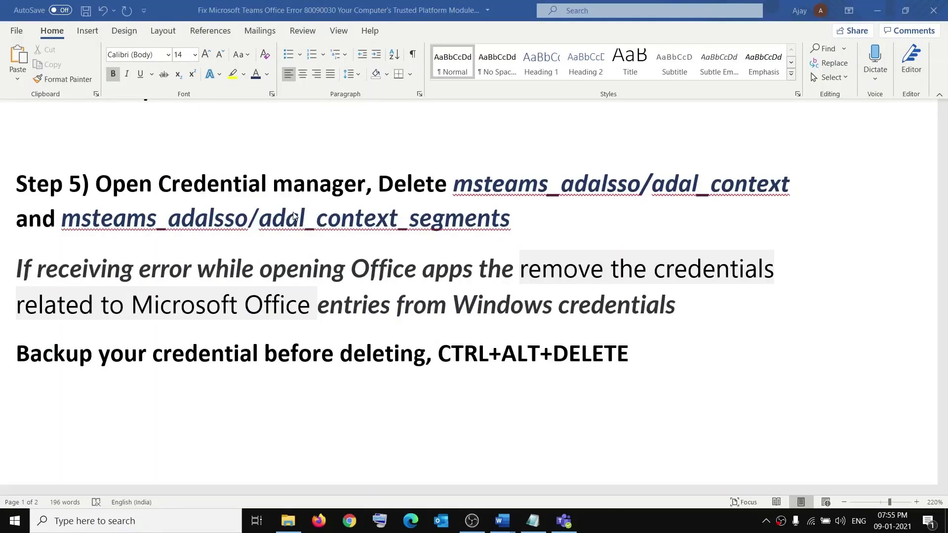
Open Credential Manager from the taskbar search and show the Windows Credentials list.
{"action": "left_click", "coordinate": [210, 523]}
{"action": "type", "text": "cre"}
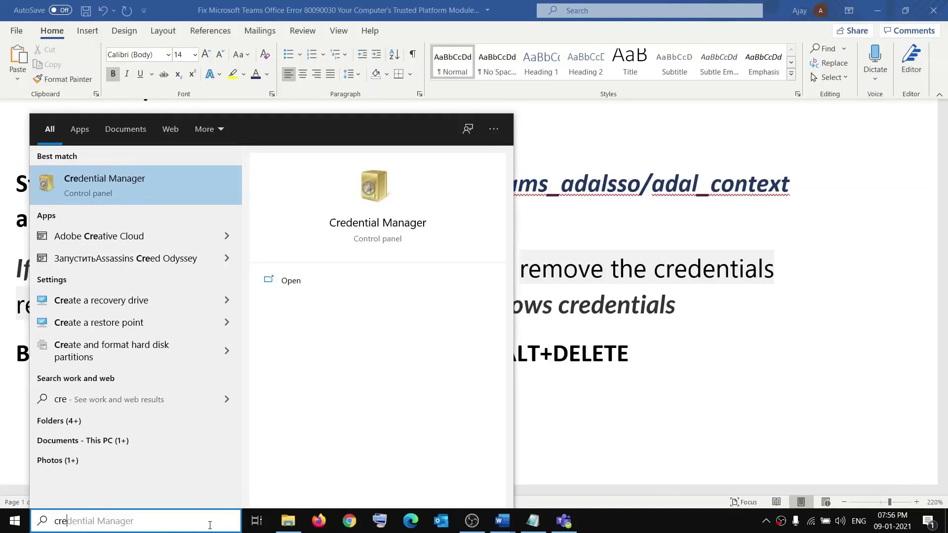
{"action": "key", "text": "Down"}
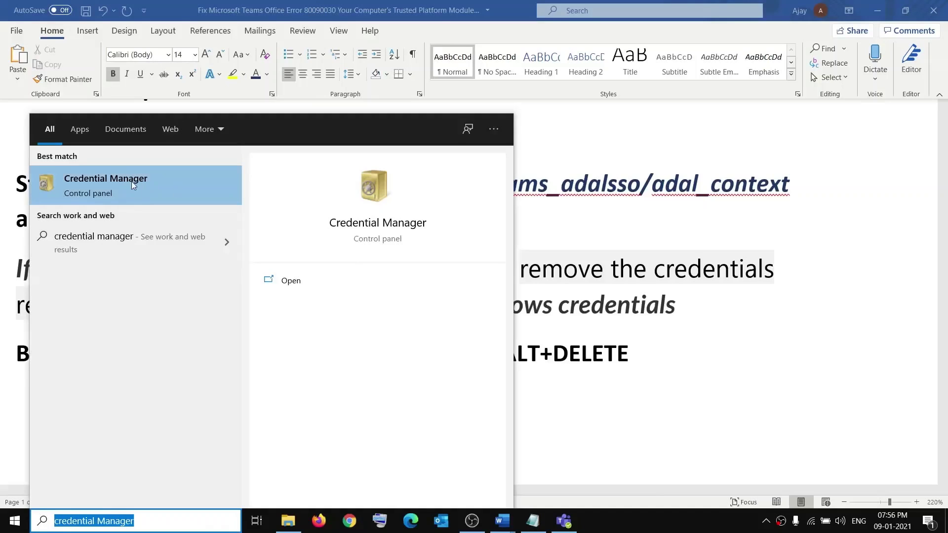
{"action": "left_click", "coordinate": [131, 181]}
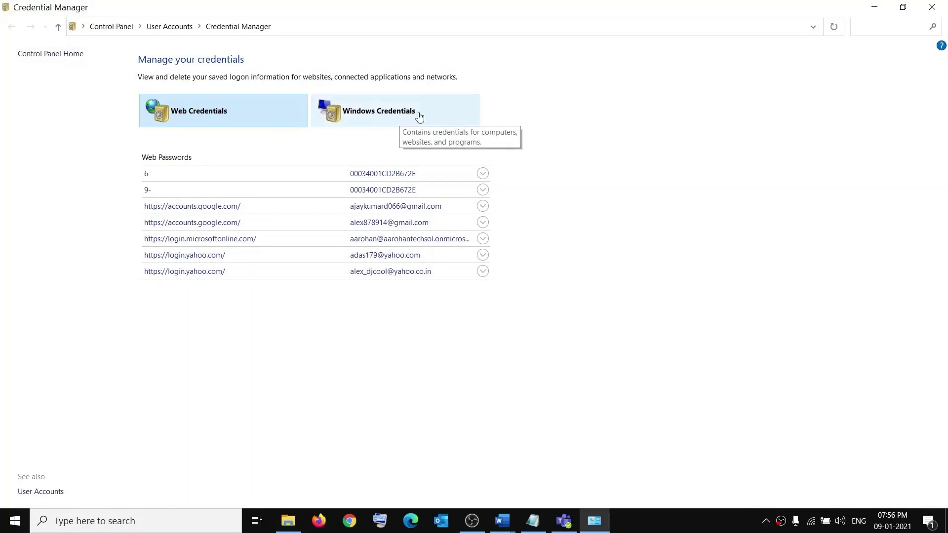
{"action": "left_click", "coordinate": [393, 116]}
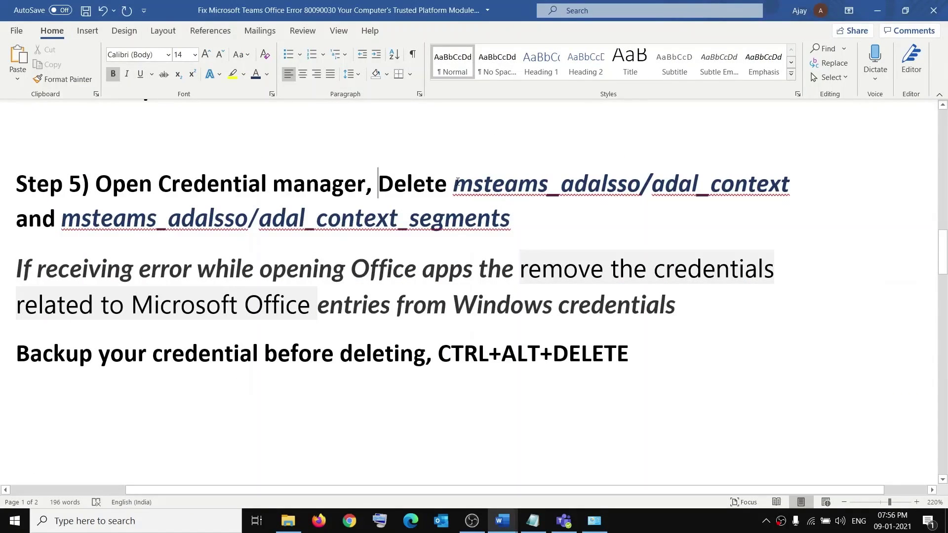
Highlight the msteams_adalsso/adal_context and adal_context_segments entries in the instructions, then return to Credential Manager.
{"action": "left_click_drag", "start_coordinate": [455, 184], "coordinate": [793, 183]}
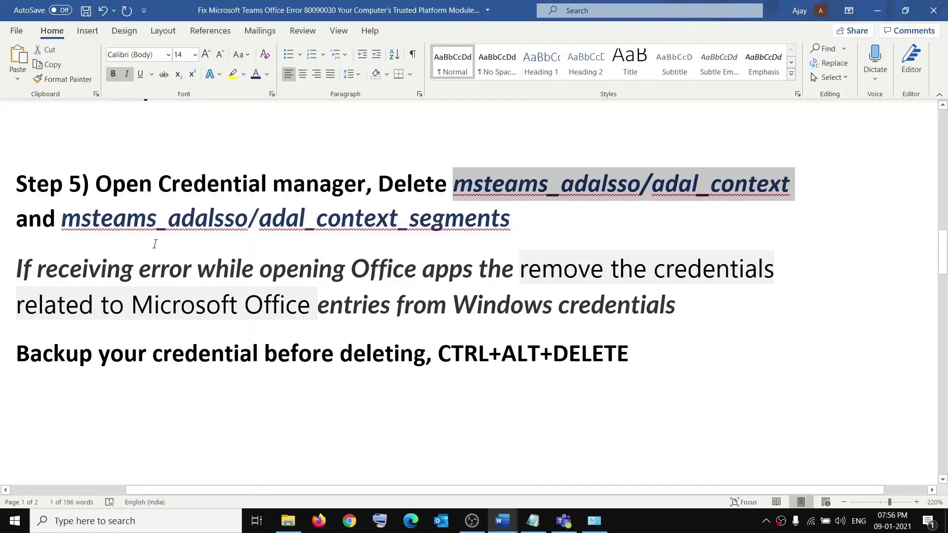
{"action": "left_click_drag", "start_coordinate": [65, 219], "coordinate": [513, 219]}
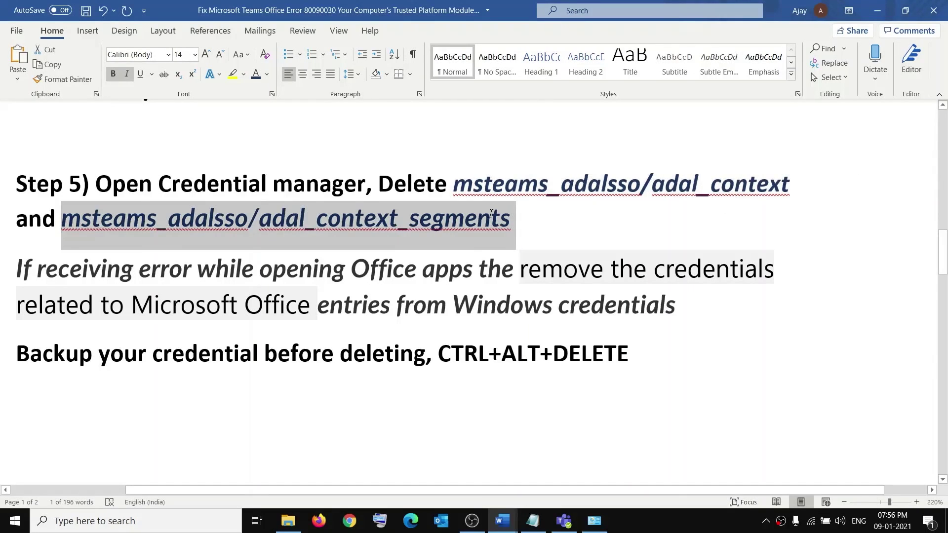
{"action": "left_click_drag", "start_coordinate": [459, 184], "coordinate": [793, 183]}
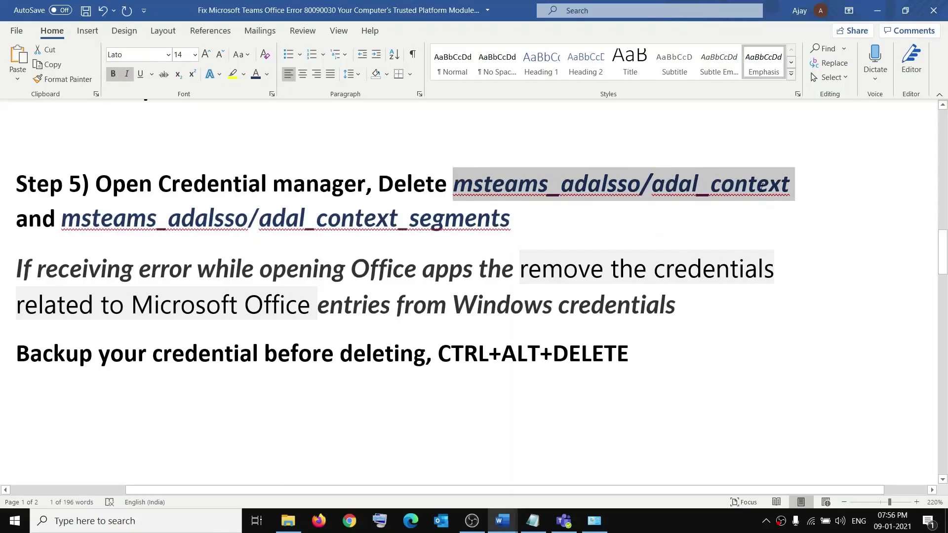
{"action": "left_click_drag", "start_coordinate": [65, 219], "coordinate": [513, 220]}
{"action": "left_click_drag", "start_coordinate": [455, 184], "coordinate": [792, 184]}
{"action": "key", "text": "alt+Tab"}
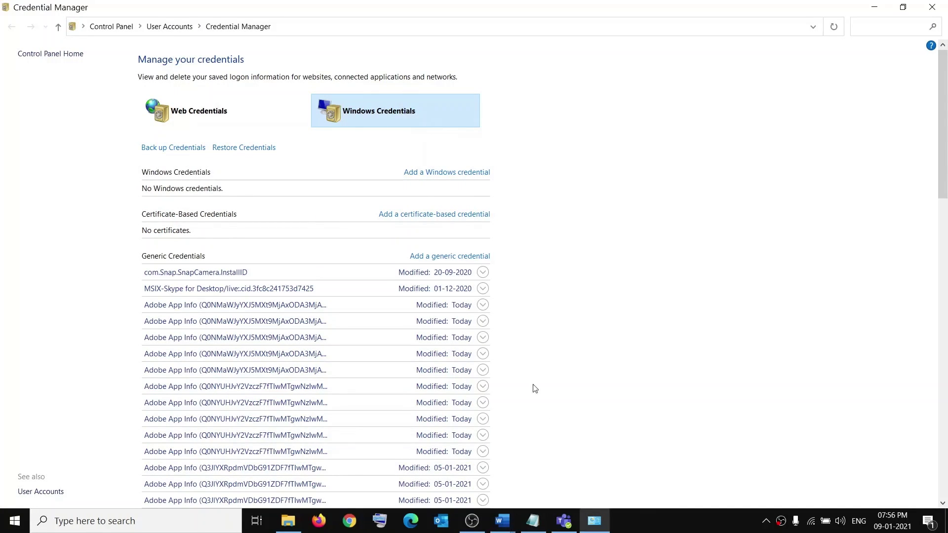
{"action": "scroll", "coordinate": [349, 341], "scroll_direction": "down", "scroll_amount": 10}
{"action": "scroll", "coordinate": [349, 340], "scroll_direction": "down", "scroll_amount": 6}
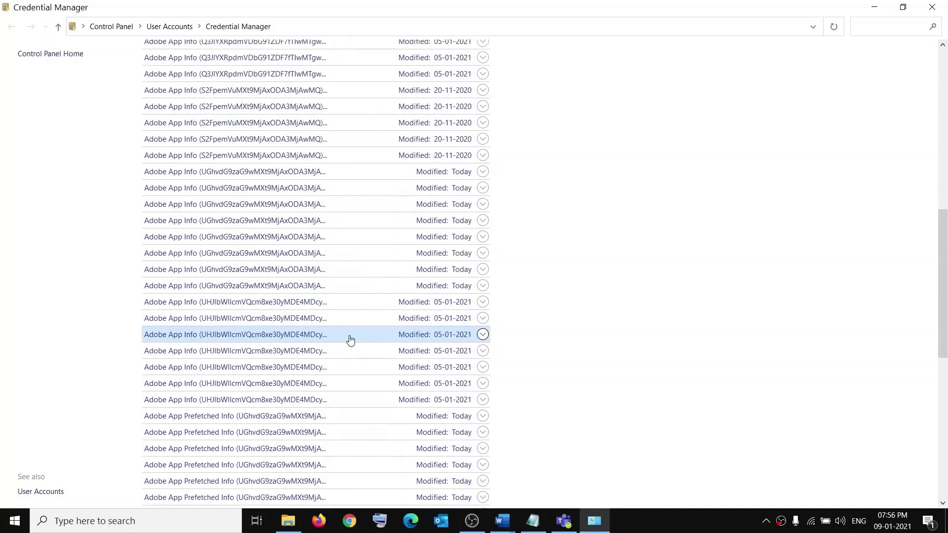
{"action": "scroll", "coordinate": [341, 350], "scroll_direction": "down", "scroll_amount": 3}
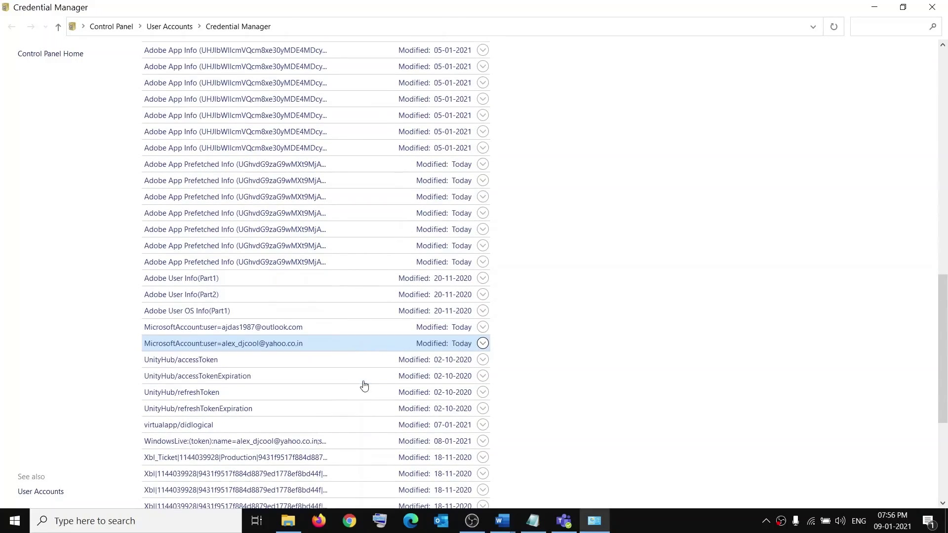
{"action": "key", "text": "alt+Tab"}
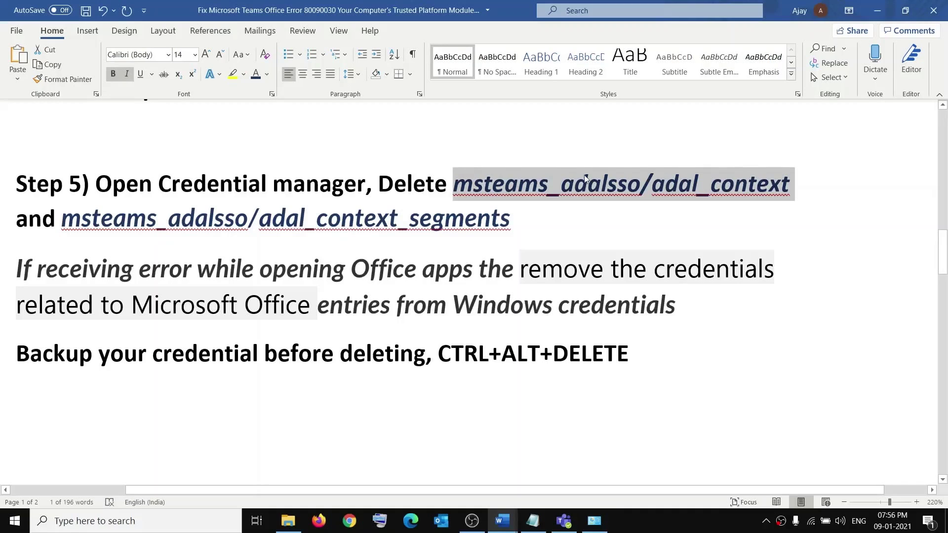
{"action": "key", "text": "alt+Tab"}
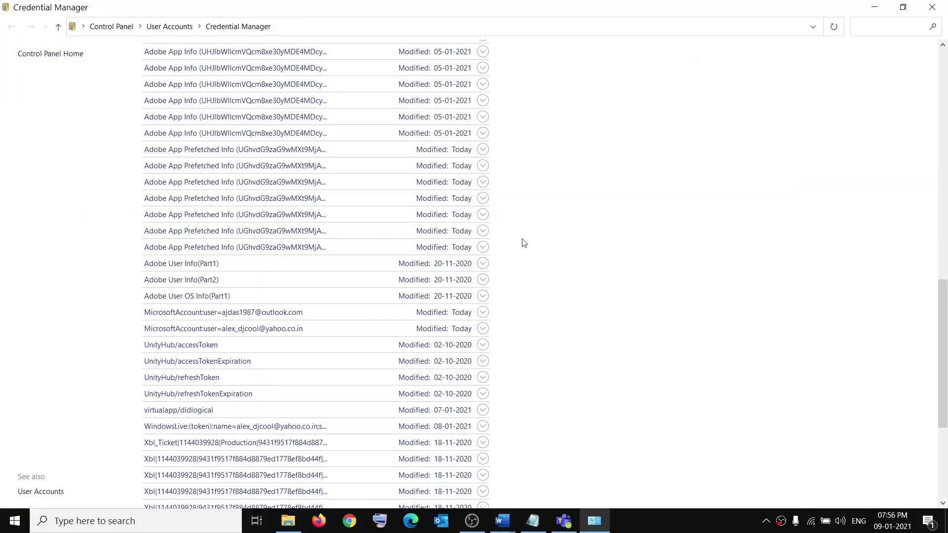
{"action": "left_click_drag", "start_coordinate": [940, 312], "coordinate": [940, 83]}
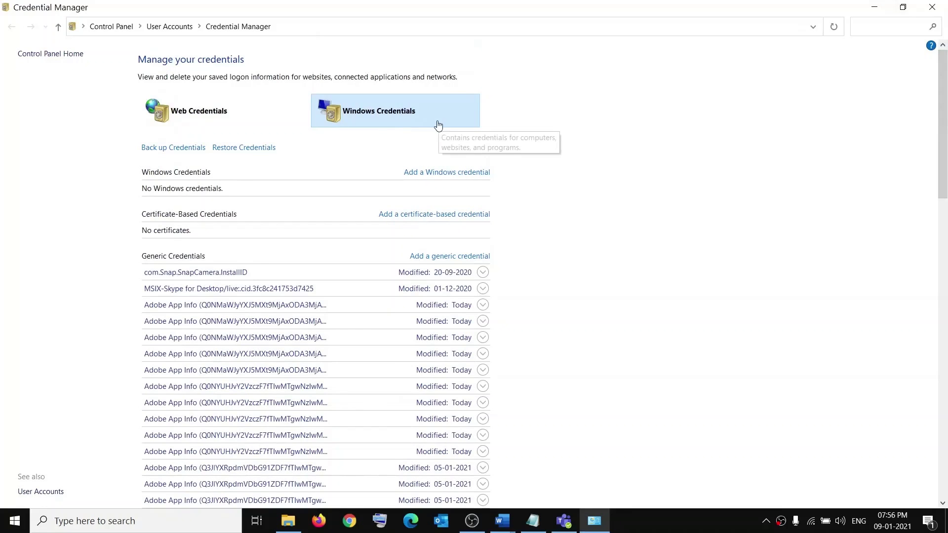
Start a credentials backup saved to the Desktop with the file name Backup.
{"action": "left_click", "coordinate": [168, 148]}
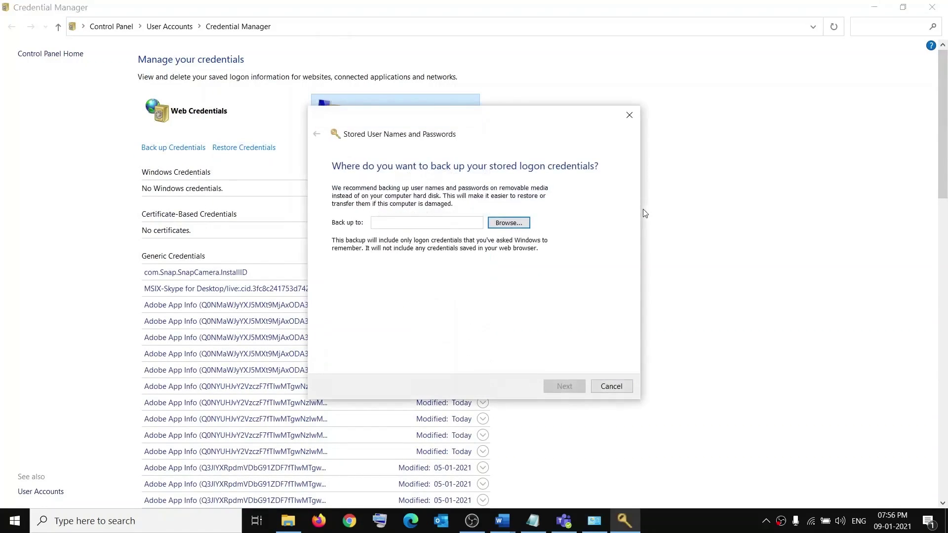
{"action": "left_click", "coordinate": [526, 223]}
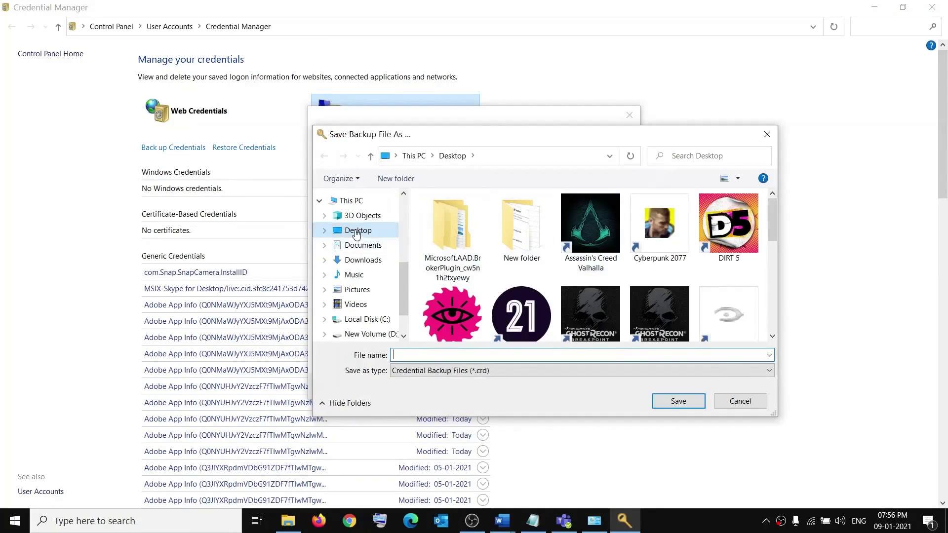
{"action": "left_click", "coordinate": [406, 356]}
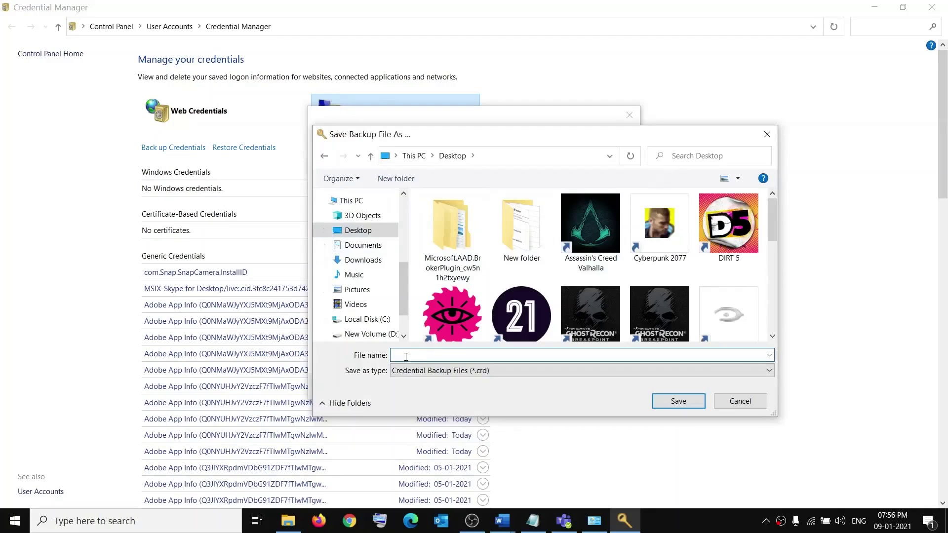
{"action": "type", "text": "B"}
{"action": "type", "text": "acup"}
{"action": "key", "text": "BackSpace"}
{"action": "key", "text": "BackSpace"}
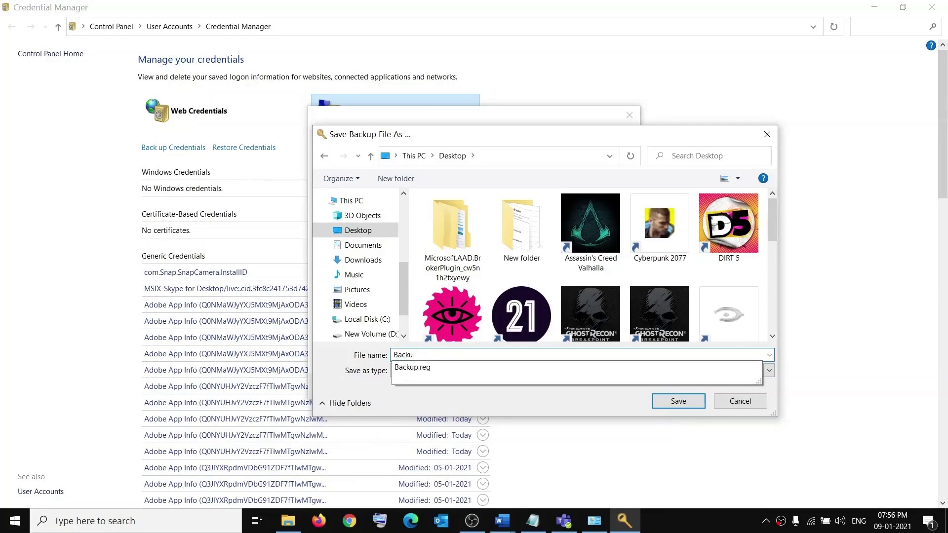
{"action": "left_click", "coordinate": [450, 394]}
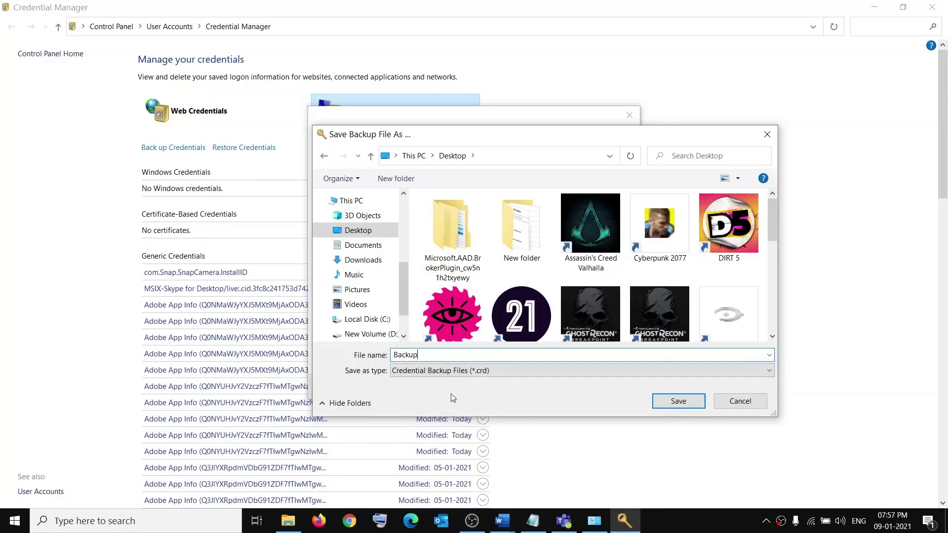
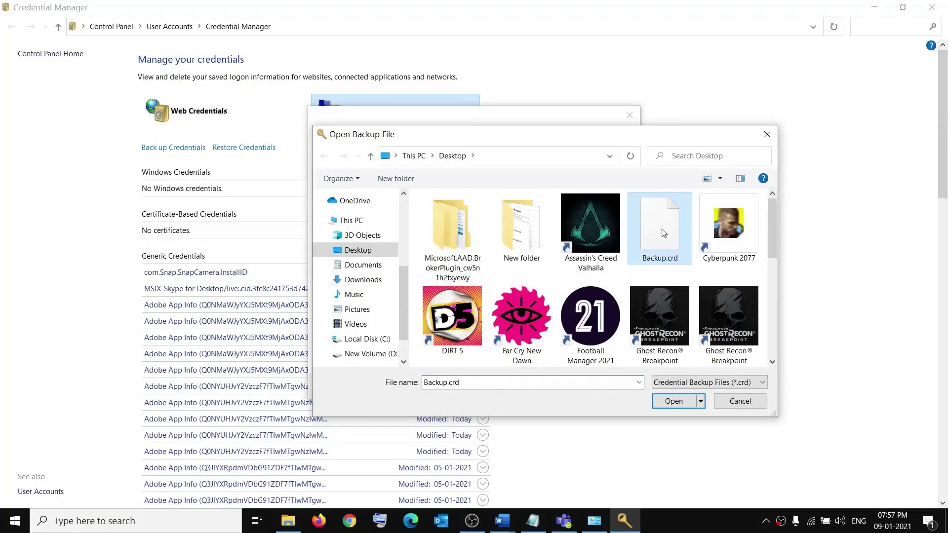
Restore the credentials from Backup.crd, authorising the restore on the secure desktop.
{"action": "left_click", "coordinate": [674, 401]}
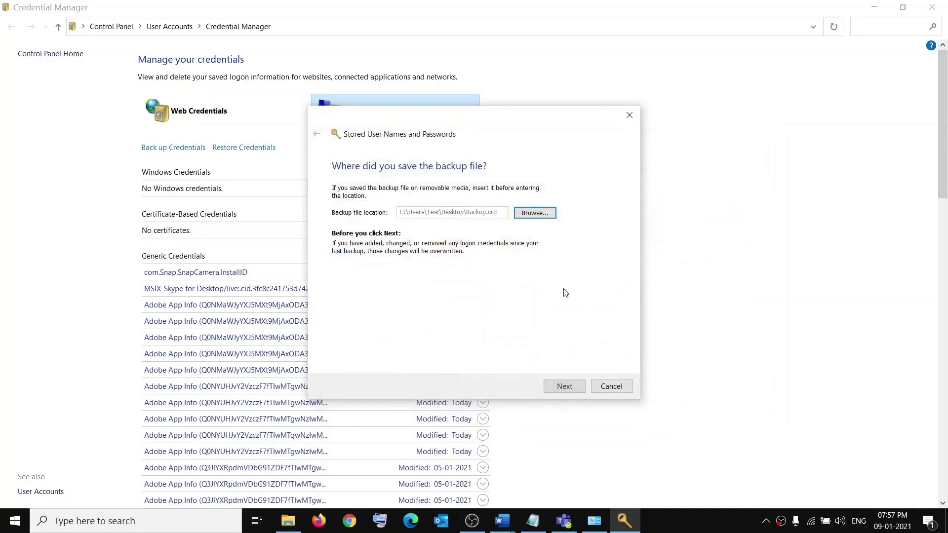
{"action": "left_click", "coordinate": [564, 387]}
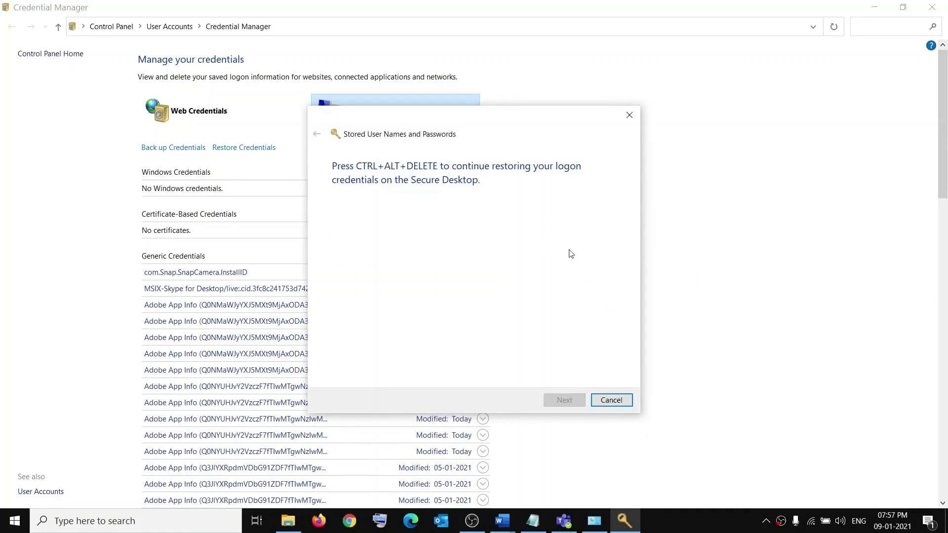
{"action": "key", "text": "ctrl+alt+Delete"}
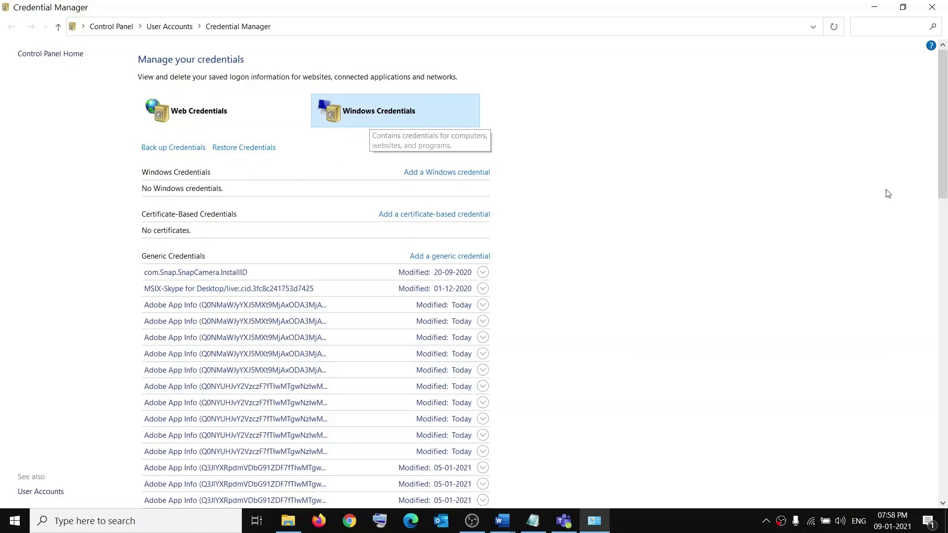
Select the credential name to delete in the Word document's Step 5.
{"action": "key", "text": "alt+Tab"}
{"action": "left_click_drag", "start_coordinate": [450, 184], "coordinate": [754, 194]}
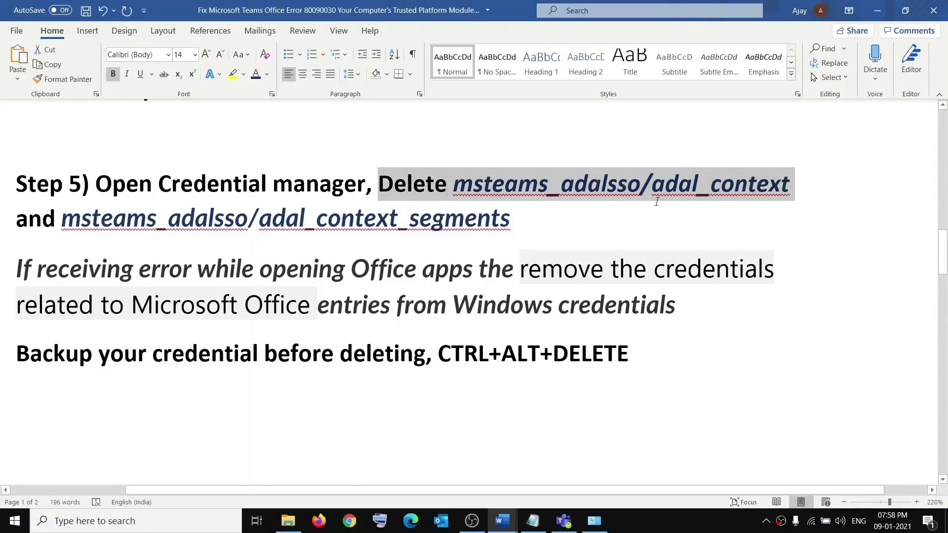
{"action": "key", "text": "alt+Tab"}
{"action": "key", "text": "alt+Tab"}
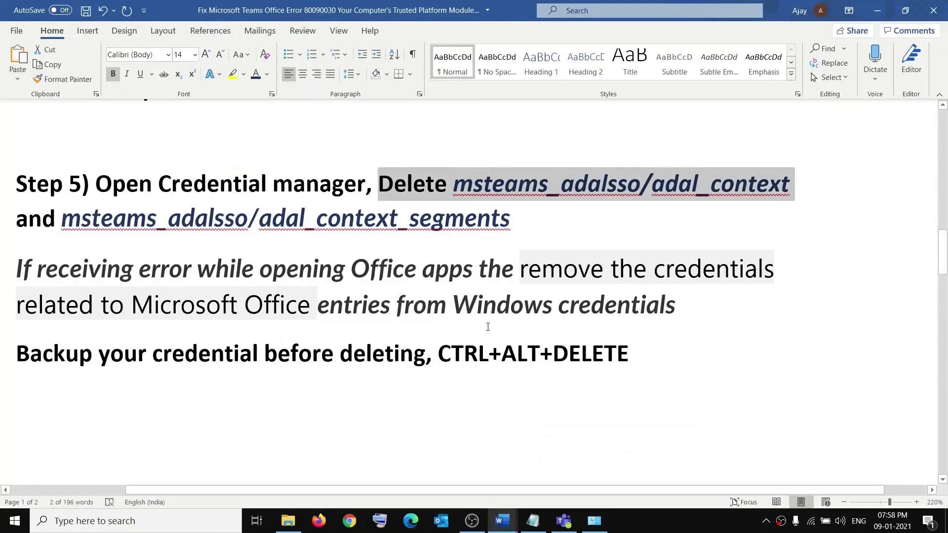
{"action": "scroll", "coordinate": [487, 327], "scroll_direction": "down", "scroll_amount": 5}
{"action": "scroll", "coordinate": [417, 324], "scroll_direction": "up", "scroll_amount": 1}
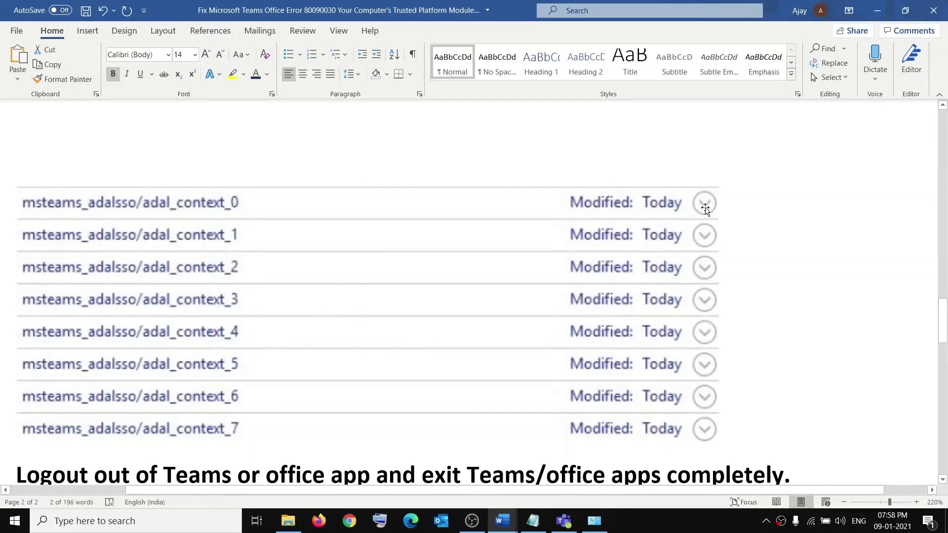
Expand and collapse an Adobe App Info entry in Credential Manager to inspect its details.
{"action": "key", "text": "alt+Tab"}
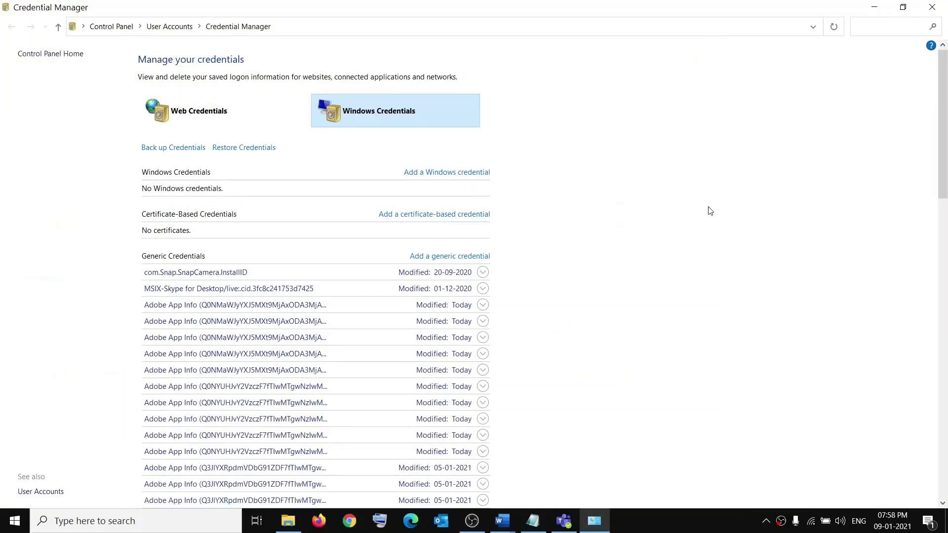
{"action": "scroll", "coordinate": [525, 283], "scroll_direction": "down", "scroll_amount": 2}
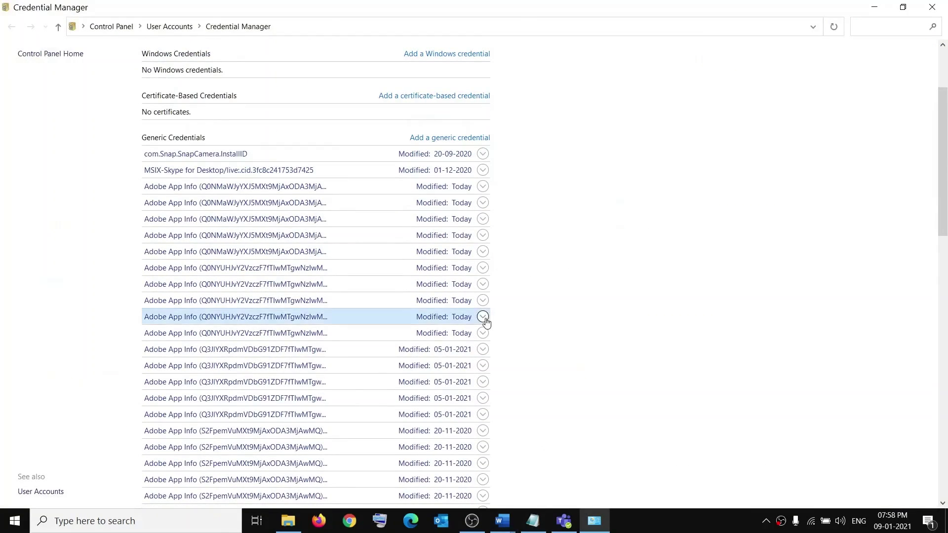
{"action": "left_click", "coordinate": [482, 317]}
{"action": "scroll", "coordinate": [563, 292], "scroll_direction": "down", "scroll_amount": 1}
{"action": "left_click", "coordinate": [483, 288]}
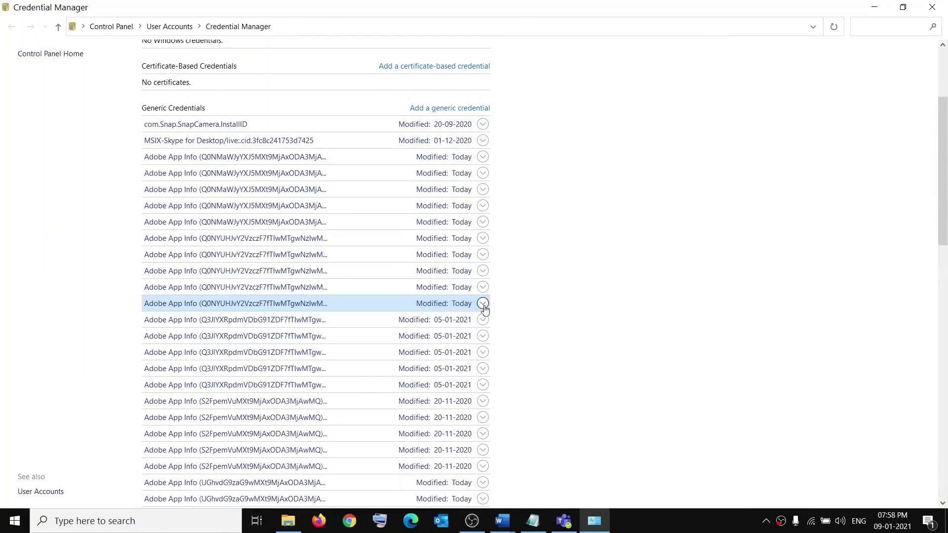
{"action": "left_click", "coordinate": [484, 289]}
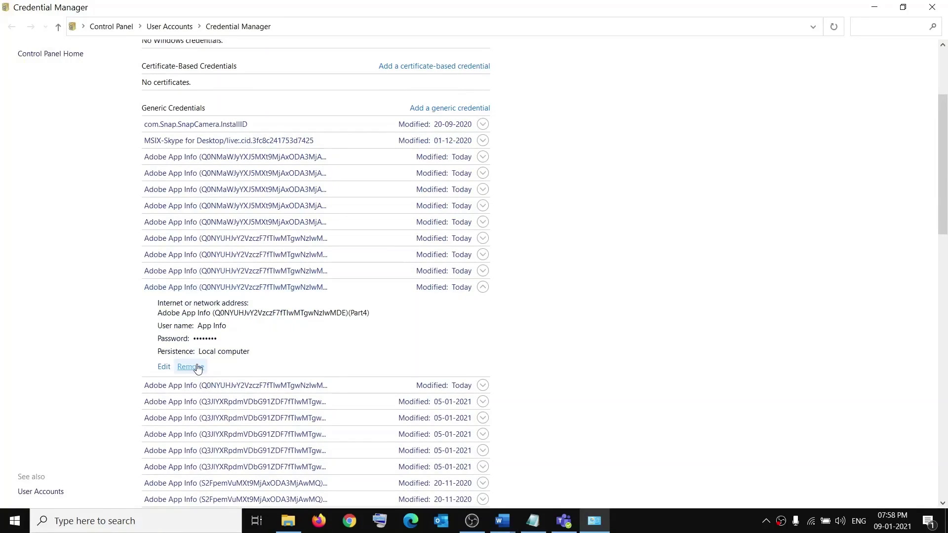
Select the full msteams_adalsso/adal_context_segments name in Step 5 of the tutorial.
{"action": "key", "text": "alt+Tab"}
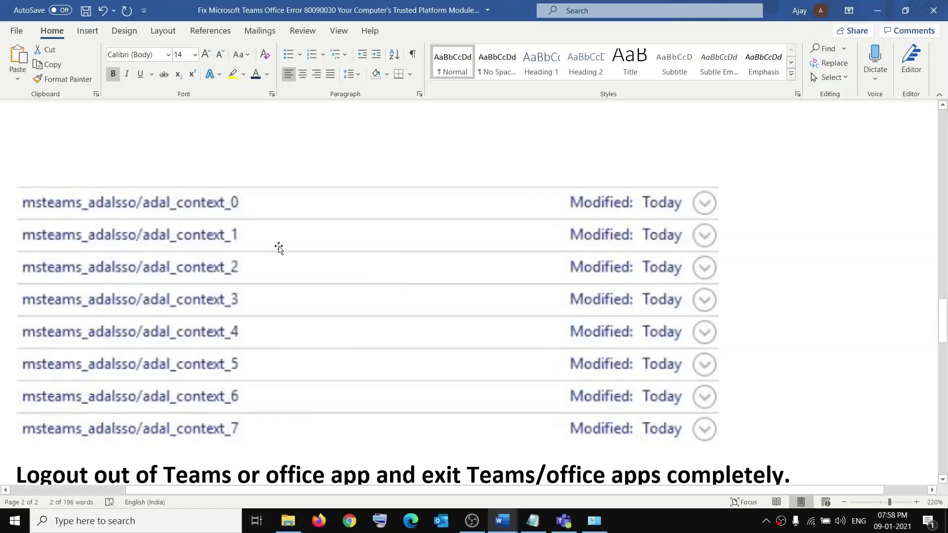
{"action": "scroll", "coordinate": [457, 316], "scroll_direction": "up", "scroll_amount": 10}
{"action": "scroll", "coordinate": [464, 321], "scroll_direction": "down", "scroll_amount": 2}
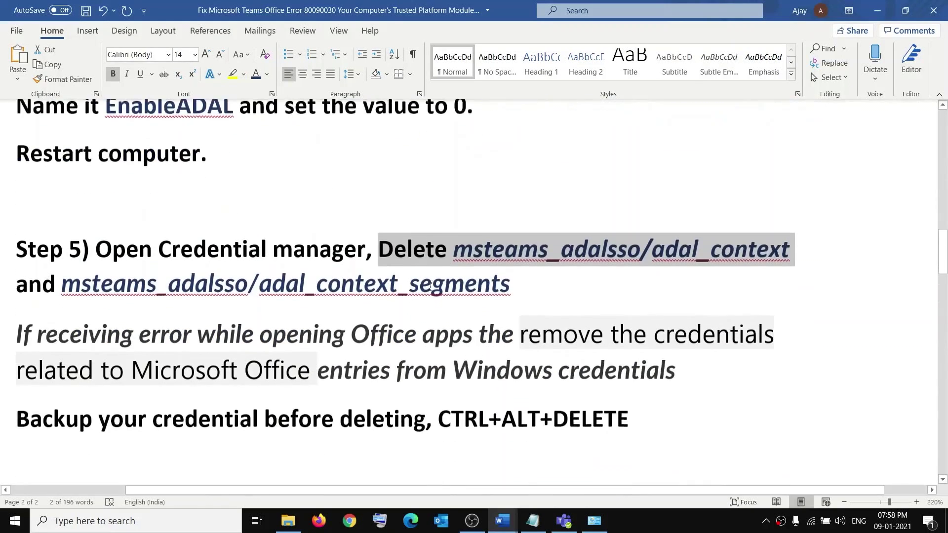
{"action": "left_click_drag", "start_coordinate": [68, 221], "coordinate": [398, 230]}
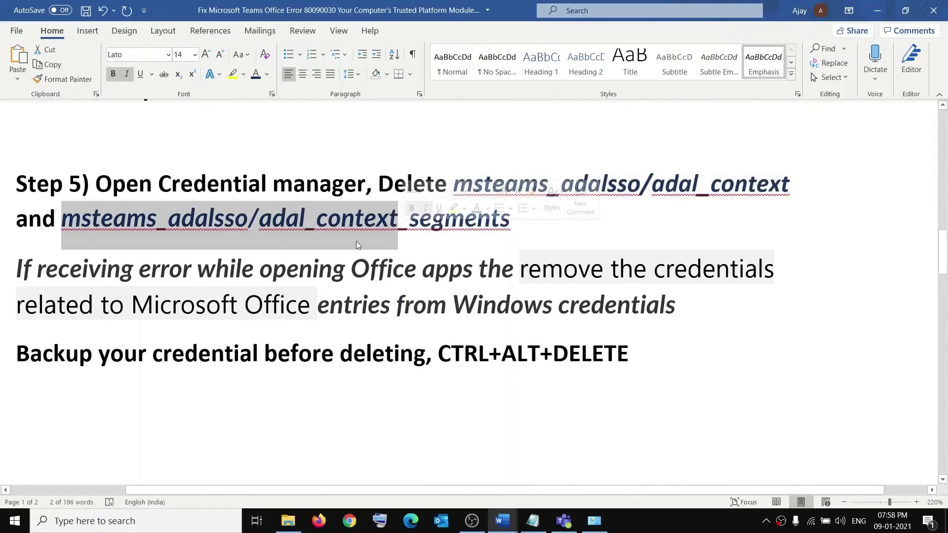
{"action": "left_click_drag", "start_coordinate": [512, 220], "coordinate": [61, 219]}
{"action": "key", "text": "alt+Tab"}
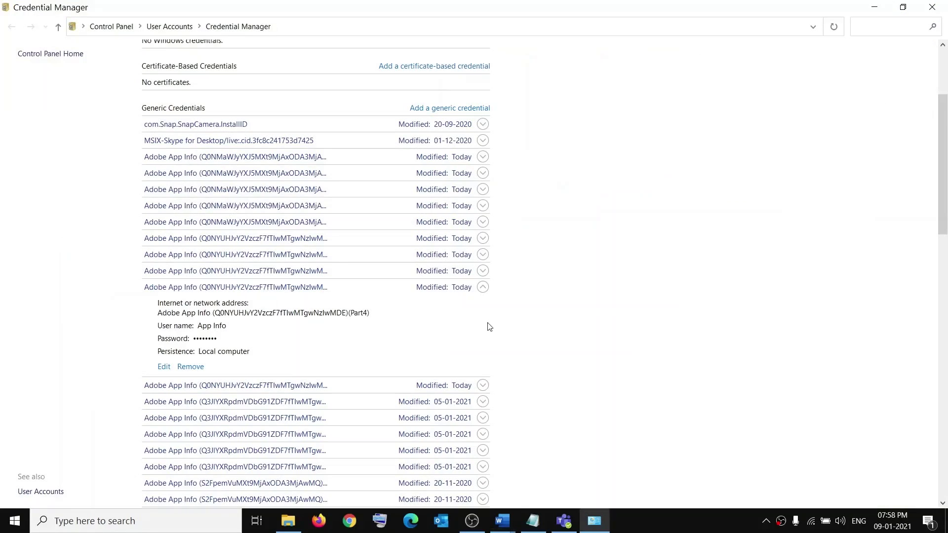
{"action": "key", "text": "alt+Tab"}
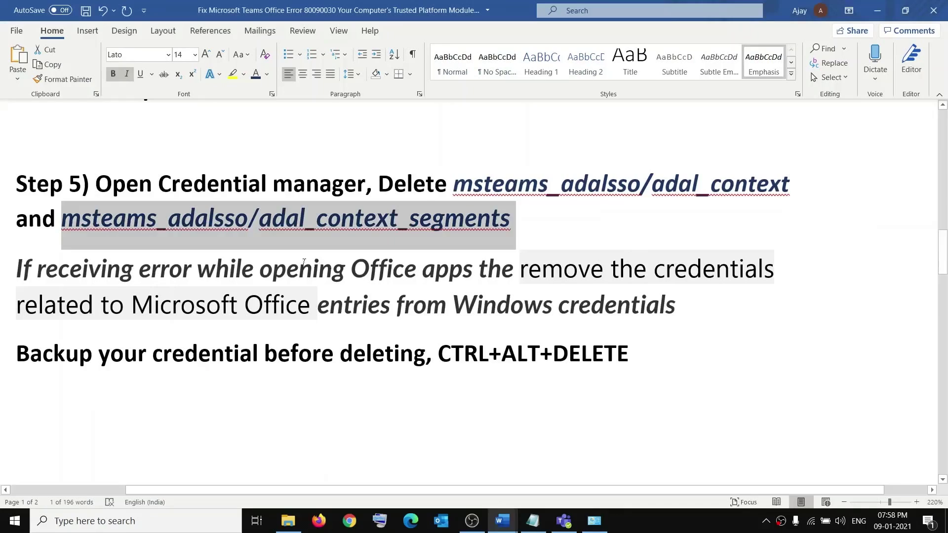
Highlight 'Office apps', 'remove the credentials' and 'to Microsoft Office' in Step 5, then return to Credential Manager.
{"action": "scroll", "coordinate": [299, 259], "scroll_direction": "down", "scroll_amount": 1}
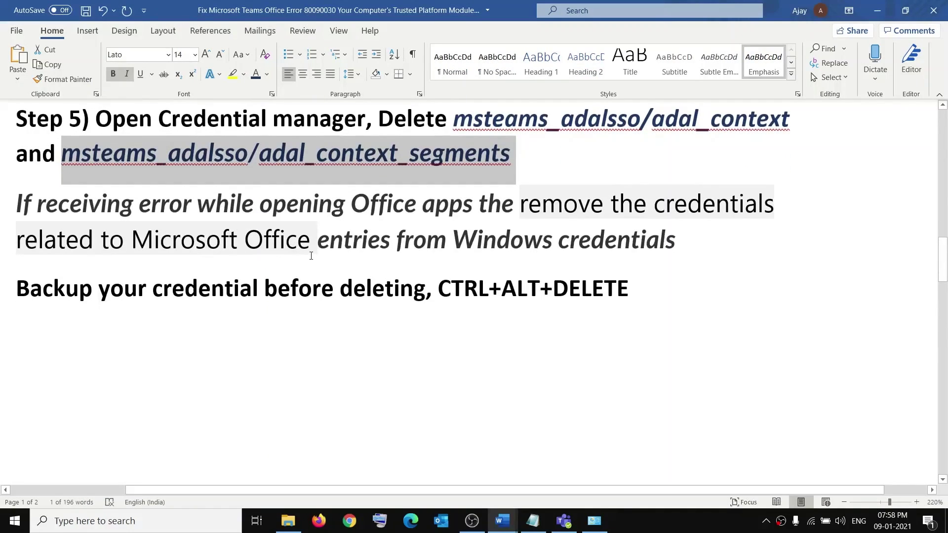
{"action": "scroll", "coordinate": [326, 255], "scroll_direction": "up", "scroll_amount": 1}
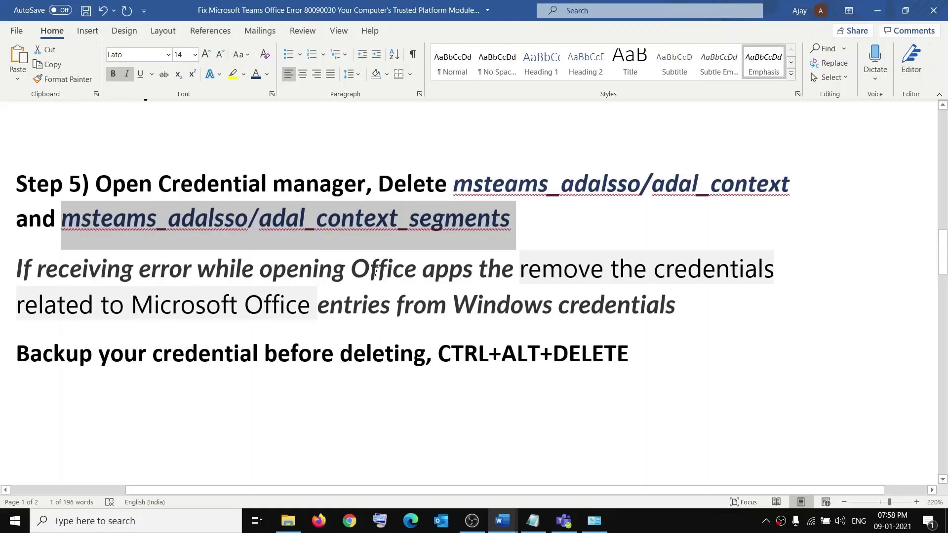
{"action": "left_click_drag", "start_coordinate": [356, 271], "coordinate": [444, 276]}
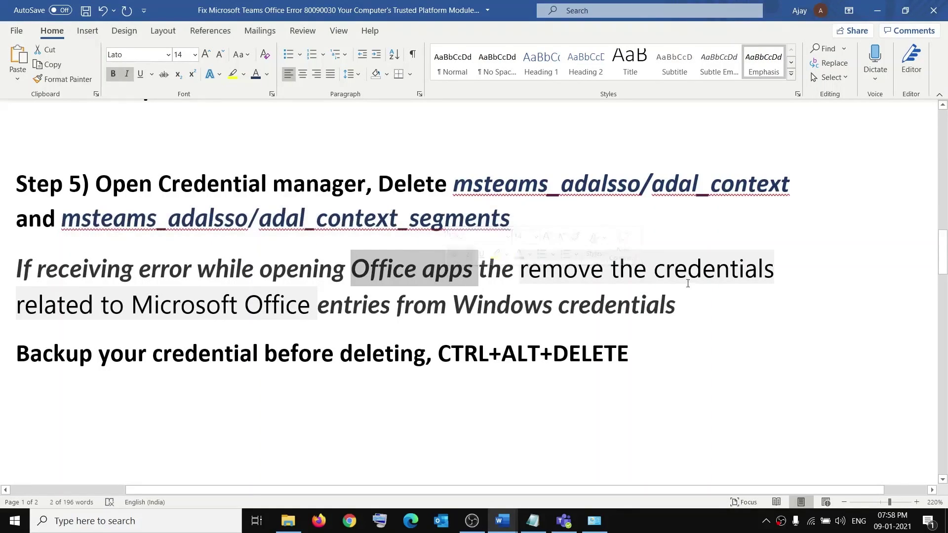
{"action": "left_click_drag", "start_coordinate": [520, 270], "coordinate": [774, 272]}
{"action": "left_click_drag", "start_coordinate": [103, 304], "coordinate": [289, 313]}
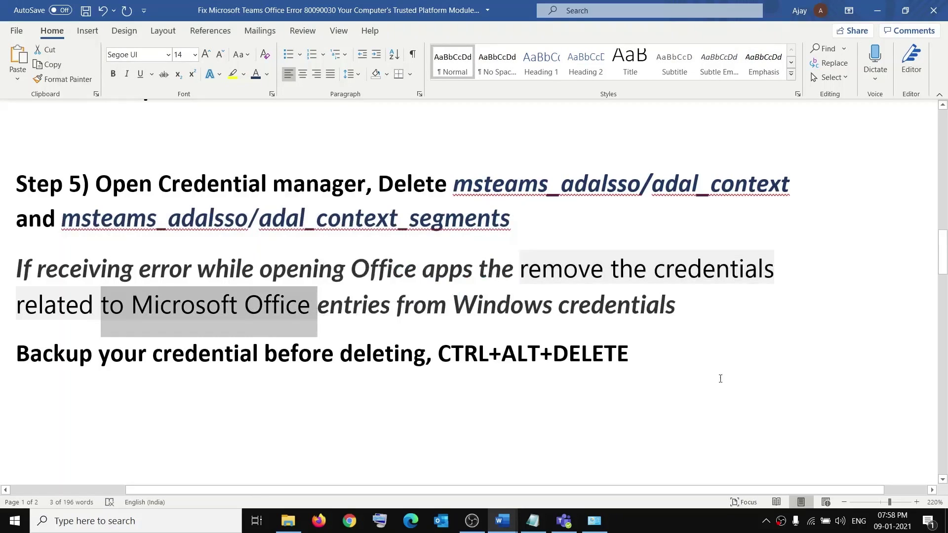
{"action": "key", "text": "alt+Tab"}
Expand both Microsoft account credentials' details, then bring the Word tutorial forward.
{"action": "scroll", "coordinate": [465, 356], "scroll_direction": "down", "scroll_amount": 10}
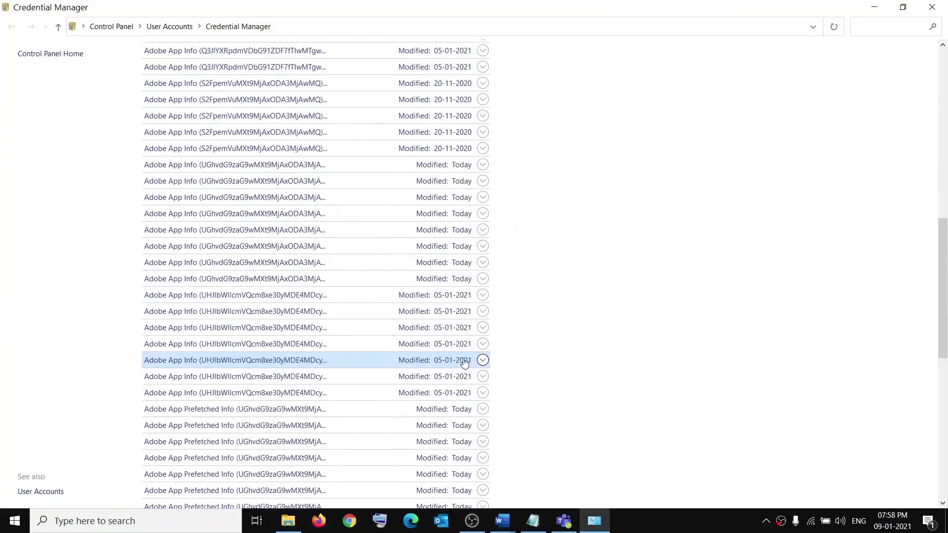
{"action": "scroll", "coordinate": [465, 363], "scroll_direction": "down", "scroll_amount": 10}
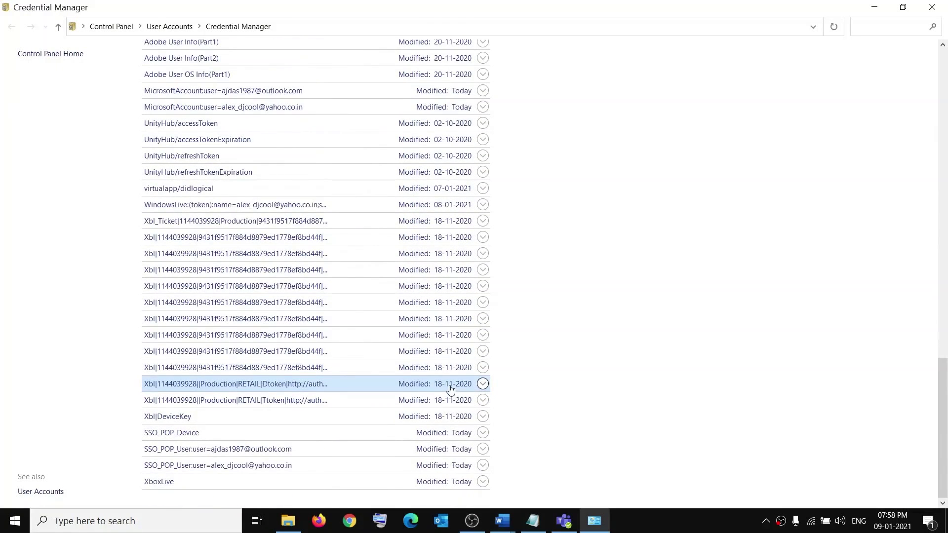
{"action": "scroll", "coordinate": [400, 305], "scroll_direction": "up", "scroll_amount": 3}
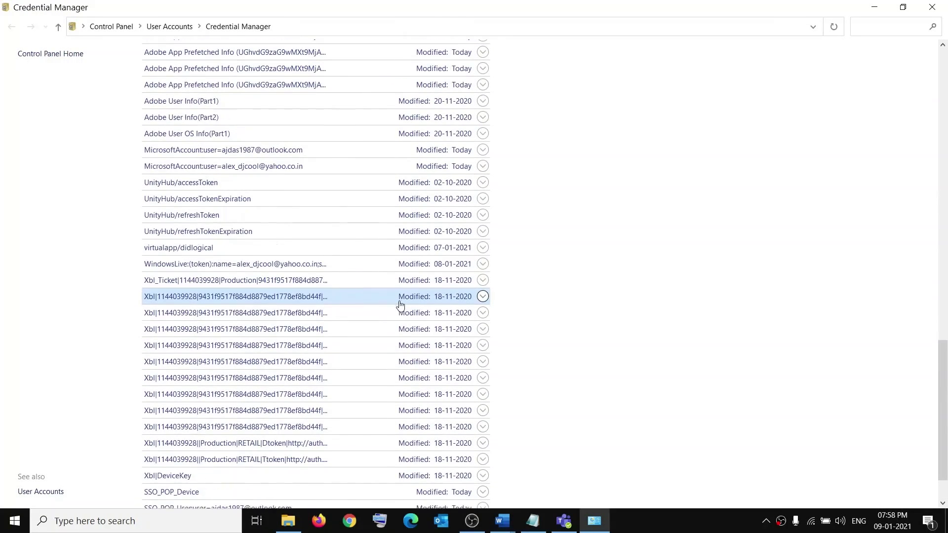
{"action": "scroll", "coordinate": [400, 305], "scroll_direction": "up", "scroll_amount": 1}
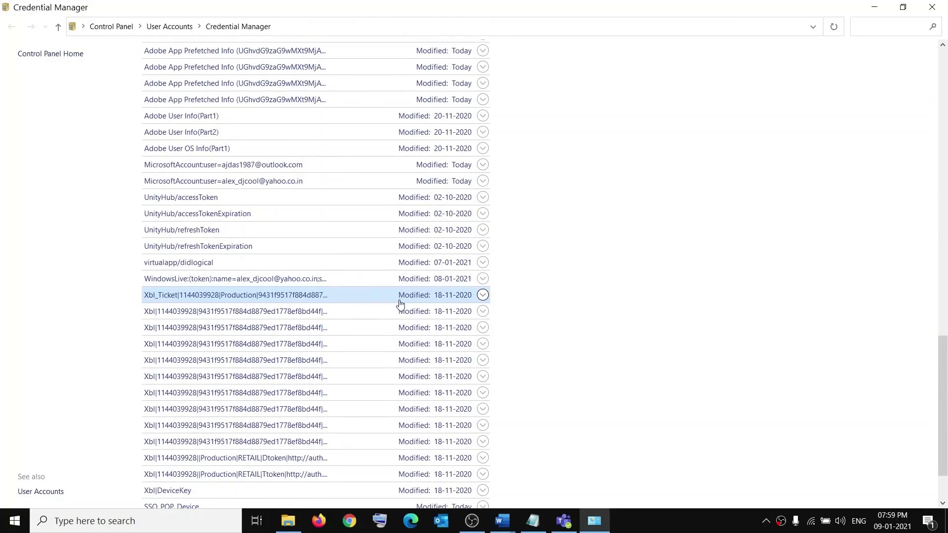
{"action": "left_click", "coordinate": [484, 164]}
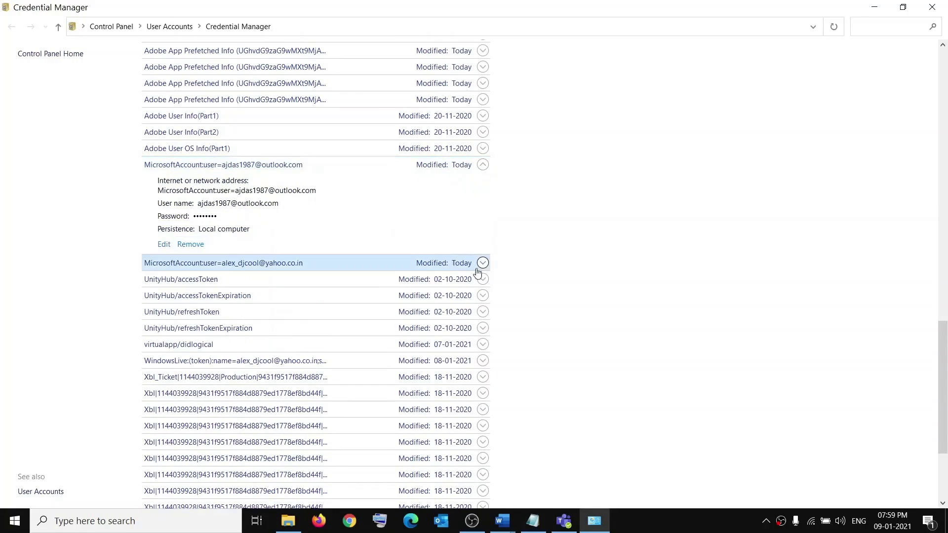
{"action": "left_click", "coordinate": [481, 265]}
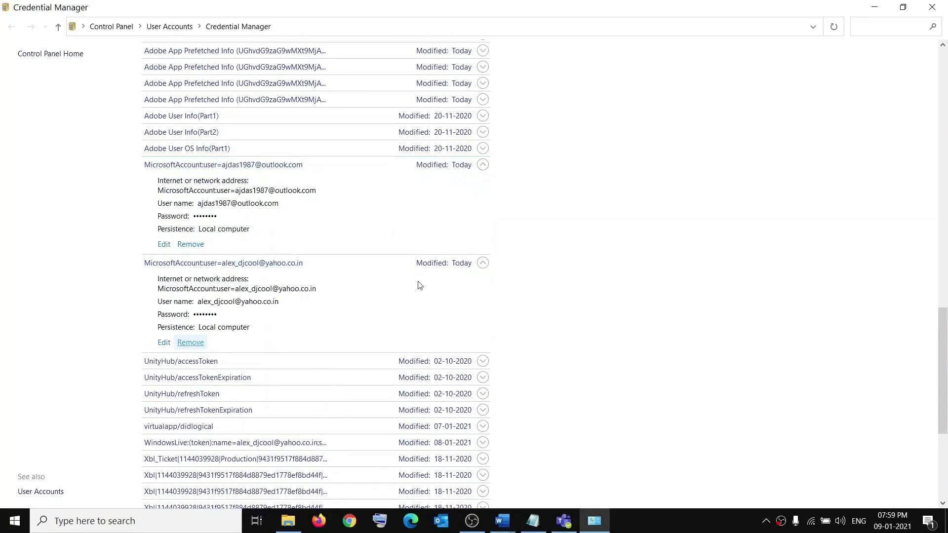
{"action": "key", "text": "alt+Tab"}
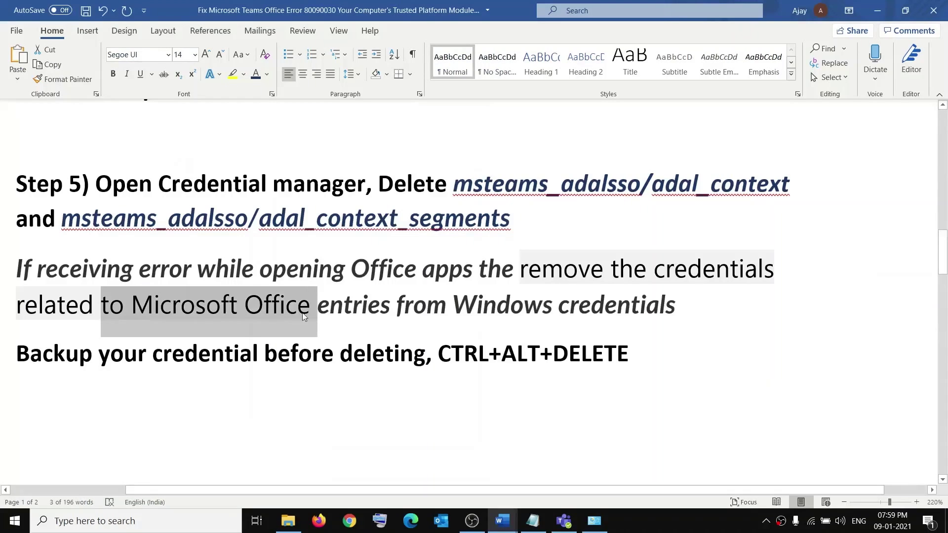
Highlight 'Logout out of Teams' and check the Sign out option in the Teams profile menu.
{"action": "scroll", "coordinate": [302, 317], "scroll_direction": "down", "scroll_amount": 10}
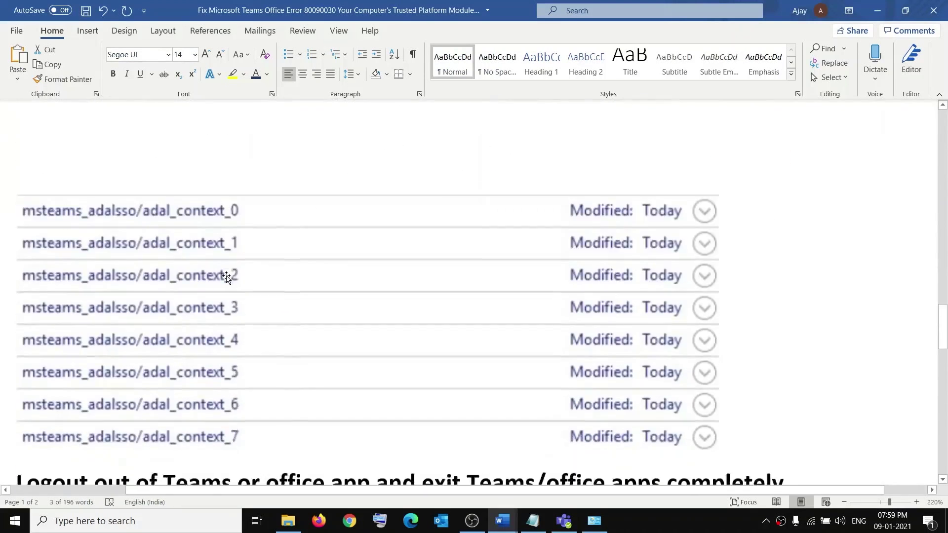
{"action": "scroll", "coordinate": [227, 277], "scroll_direction": "down", "scroll_amount": 10}
{"action": "scroll", "coordinate": [167, 291], "scroll_direction": "up", "scroll_amount": 6}
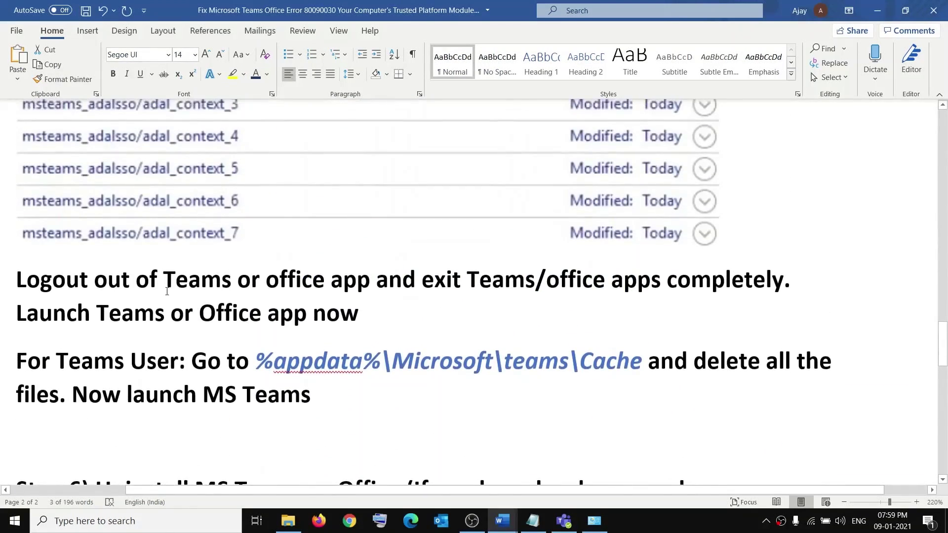
{"action": "left_click_drag", "start_coordinate": [53, 281], "coordinate": [232, 281]}
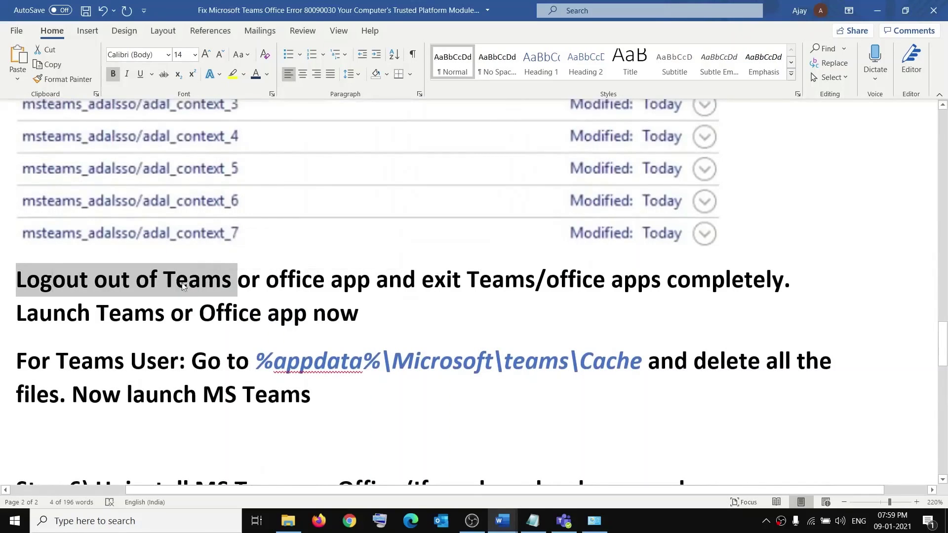
{"action": "left_click", "coordinate": [563, 521]}
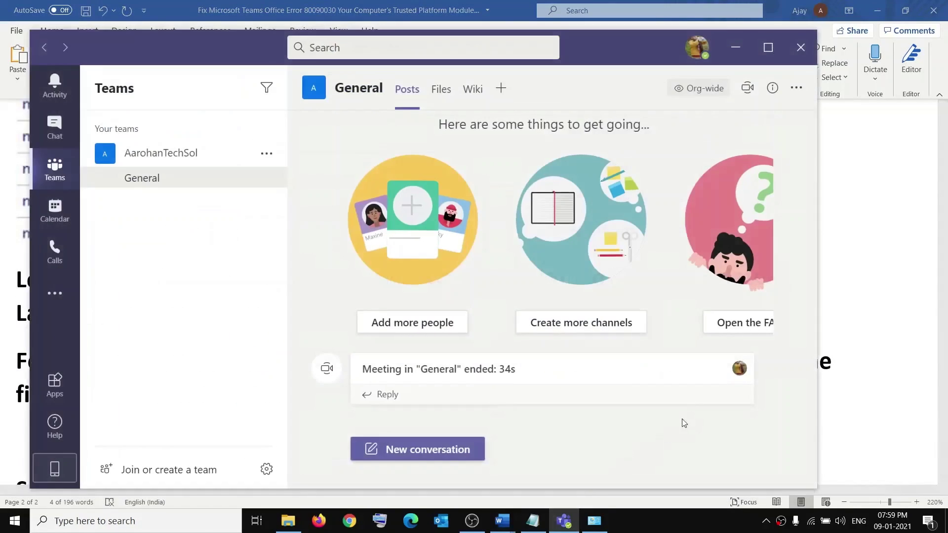
{"action": "left_click", "coordinate": [700, 58]}
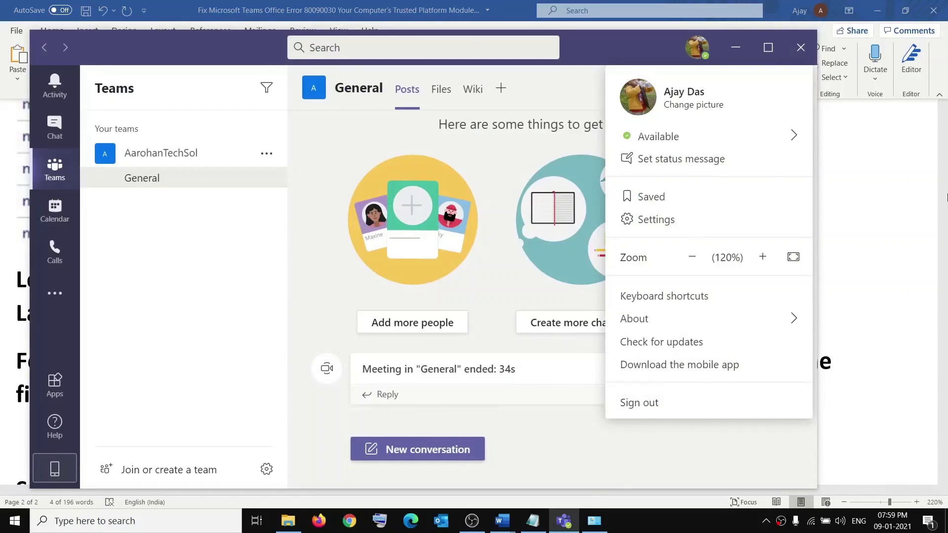
{"action": "left_click", "coordinate": [896, 202]}
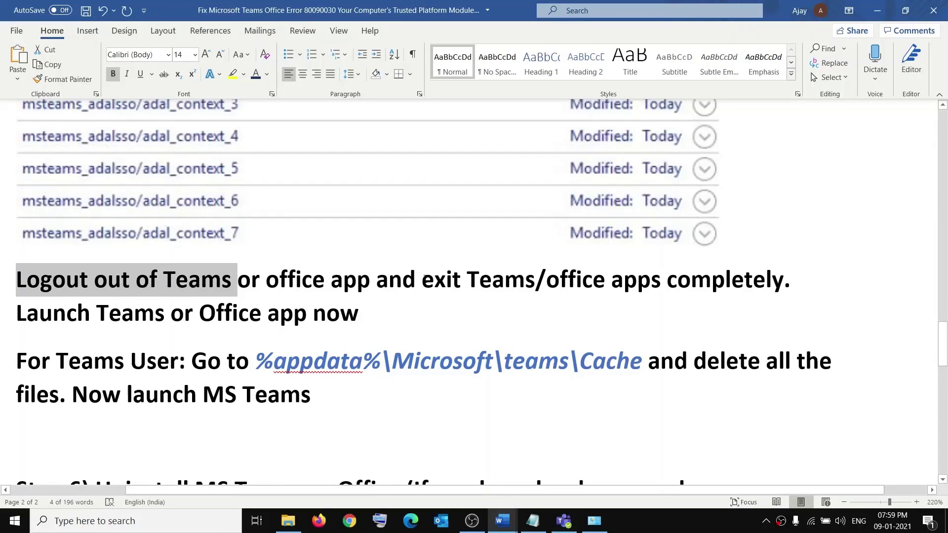
Quit Teams completely from its background-apps tray icon.
{"action": "left_click_drag", "start_coordinate": [424, 279], "coordinate": [508, 280]}
{"action": "left_click", "coordinate": [564, 521]}
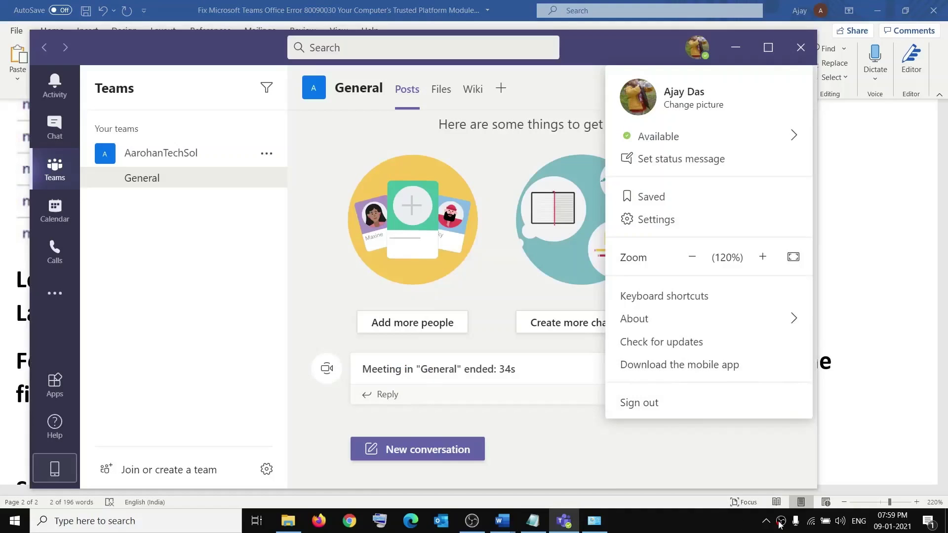
{"action": "left_click", "coordinate": [735, 47]}
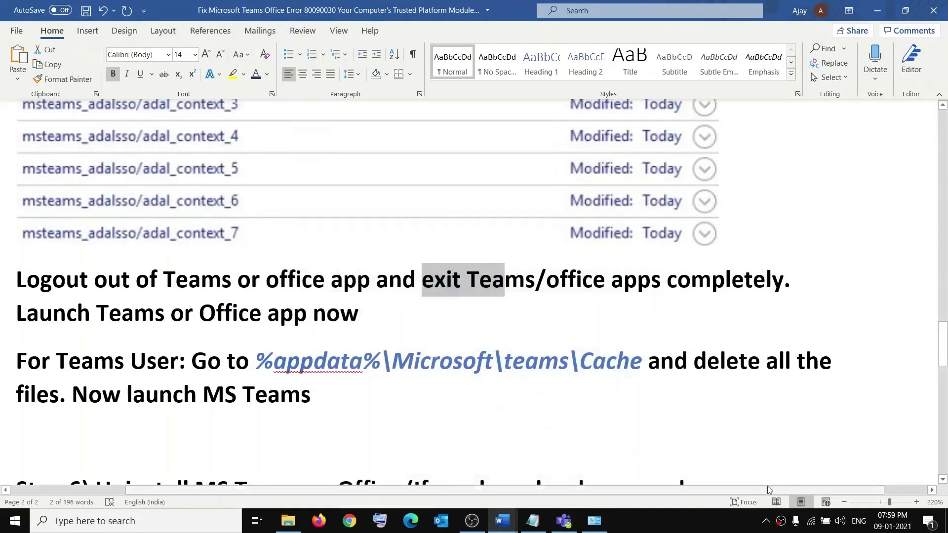
{"action": "left_click", "coordinate": [763, 519]}
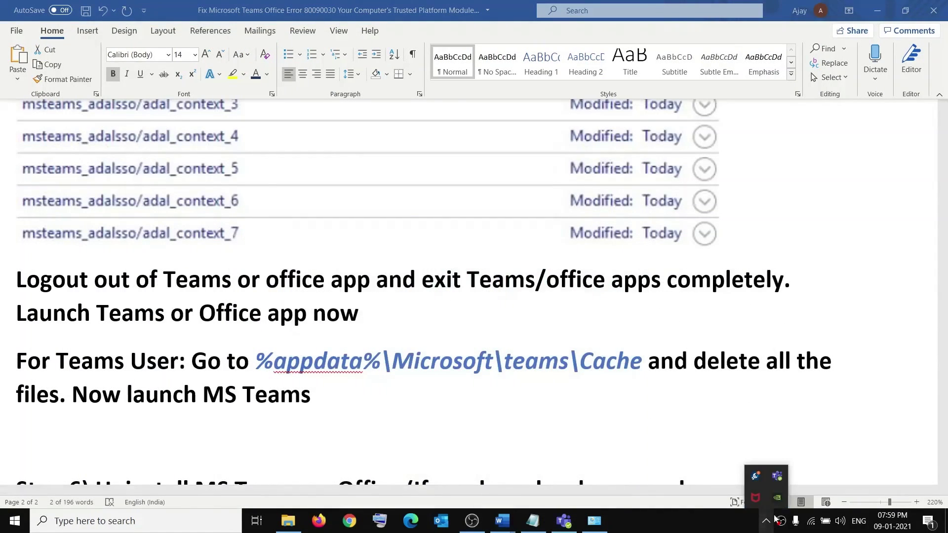
{"action": "left_click", "coordinate": [778, 477]}
{"action": "right_click", "coordinate": [780, 479]}
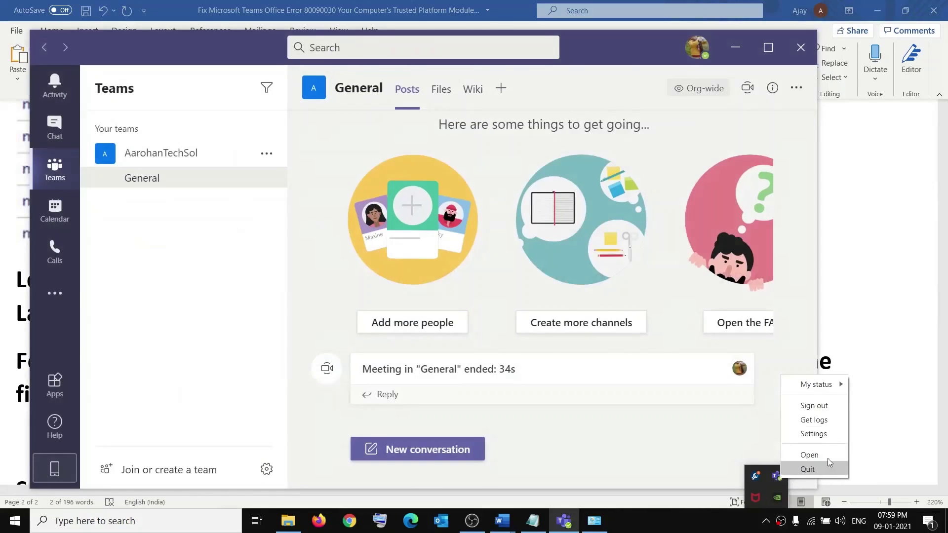
{"action": "left_click", "coordinate": [830, 462]}
Highlight the 'exit Teams', 'Launch Teams' and 'Office app' phrases in the tutorial.
{"action": "left_click", "coordinate": [533, 296]}
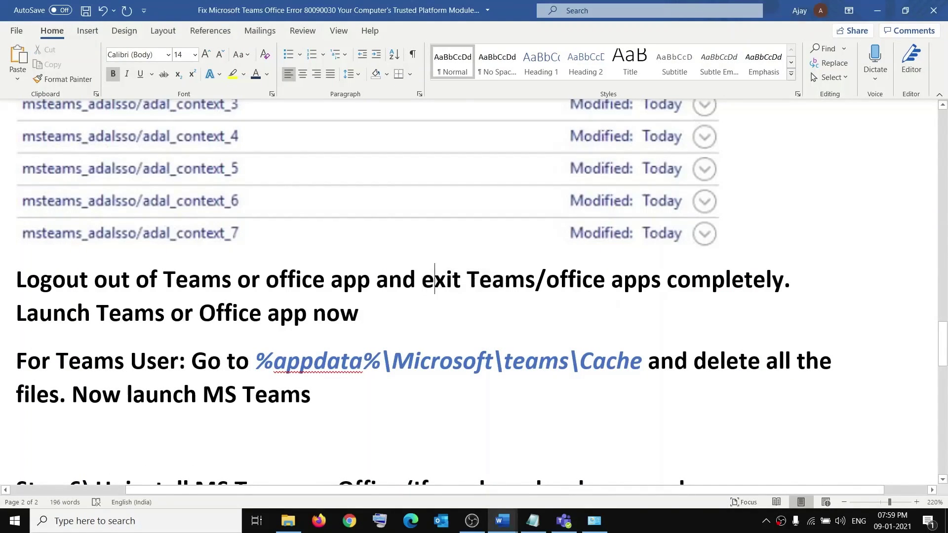
{"action": "key", "text": "ctrl+shift+Left"}
{"action": "key", "text": "ctrl+shift+Left"}
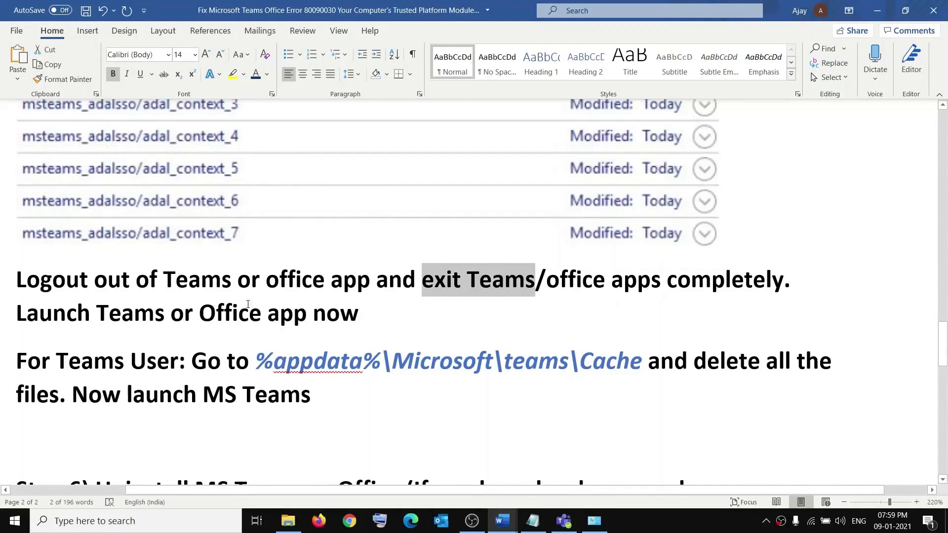
{"action": "left_click_drag", "start_coordinate": [40, 308], "coordinate": [154, 314]}
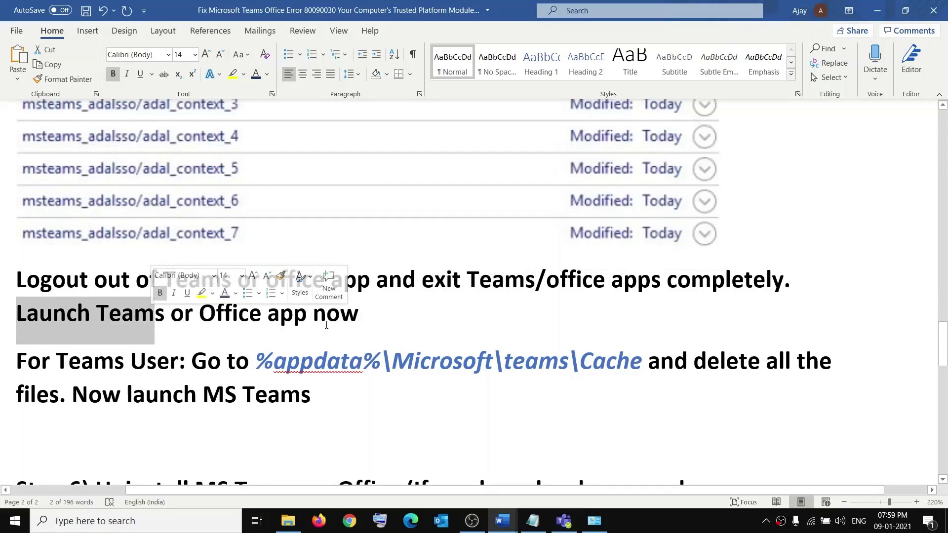
{"action": "left_click", "coordinate": [232, 320]}
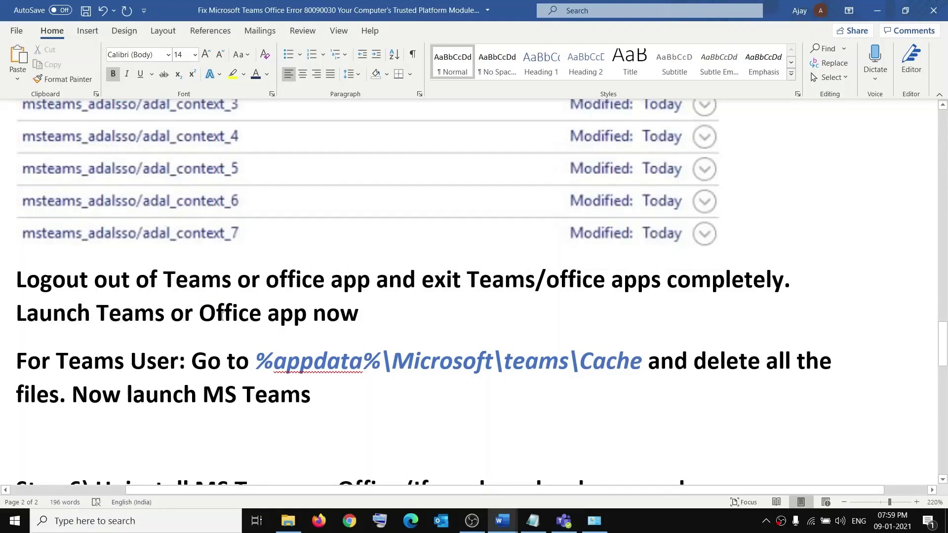
{"action": "left_click_drag", "start_coordinate": [300, 315], "coordinate": [202, 314]}
{"action": "mouse_move", "coordinate": [502, 521]}
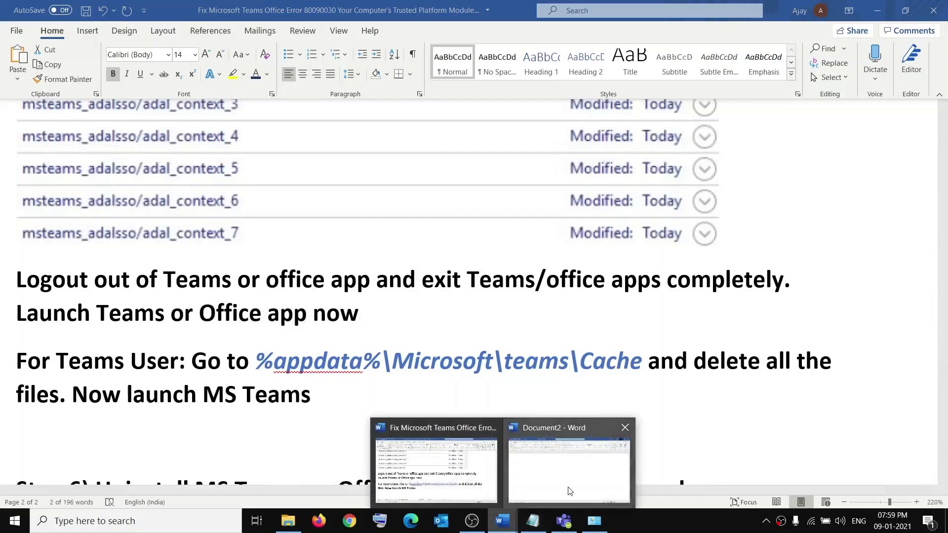
{"action": "left_click", "coordinate": [568, 460]}
{"action": "left_click", "coordinate": [16, 31]}
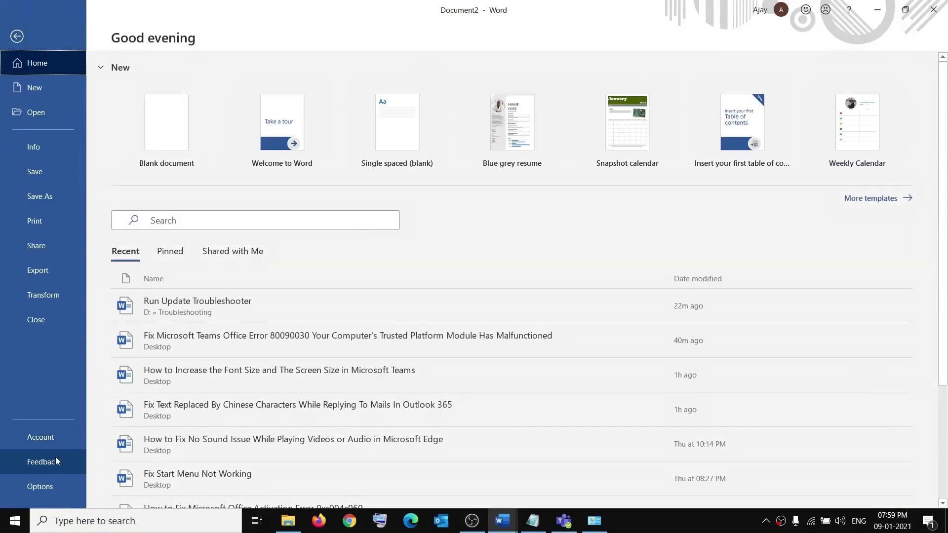
{"action": "left_click", "coordinate": [59, 437]}
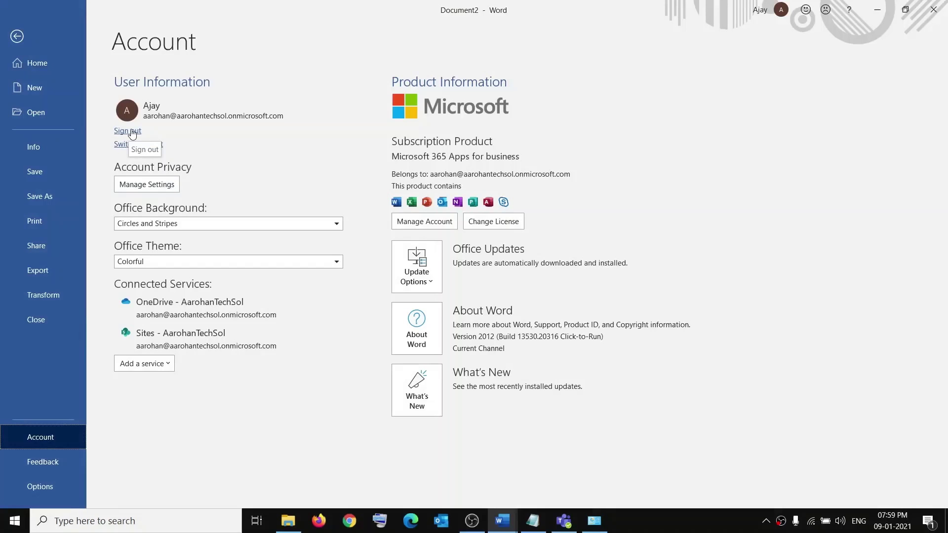
{"action": "left_click", "coordinate": [877, 10]}
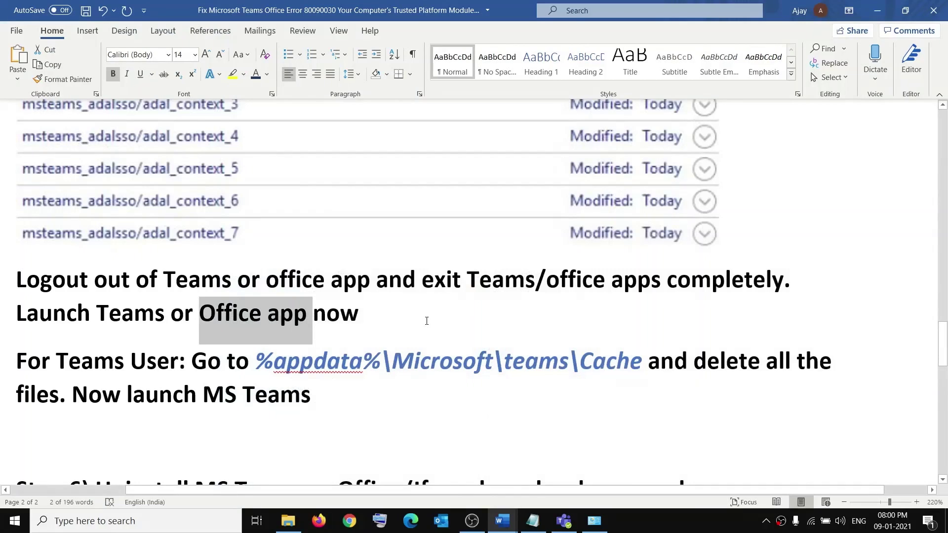
Copy the %appdata%\Microsoft\teams\Cache path from the tutorial and paste it into Windows search.
{"action": "left_click", "coordinate": [377, 311]}
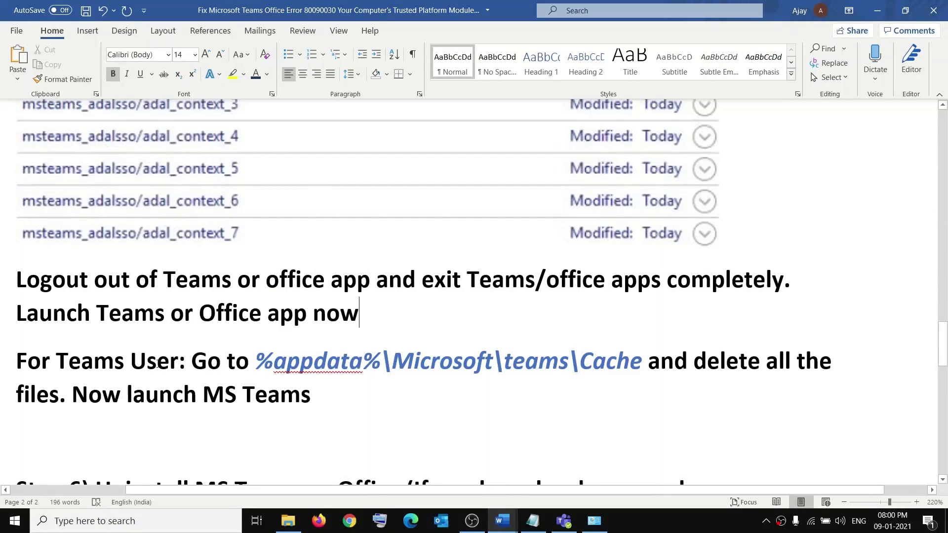
{"action": "left_click_drag", "start_coordinate": [71, 365], "coordinate": [173, 363]}
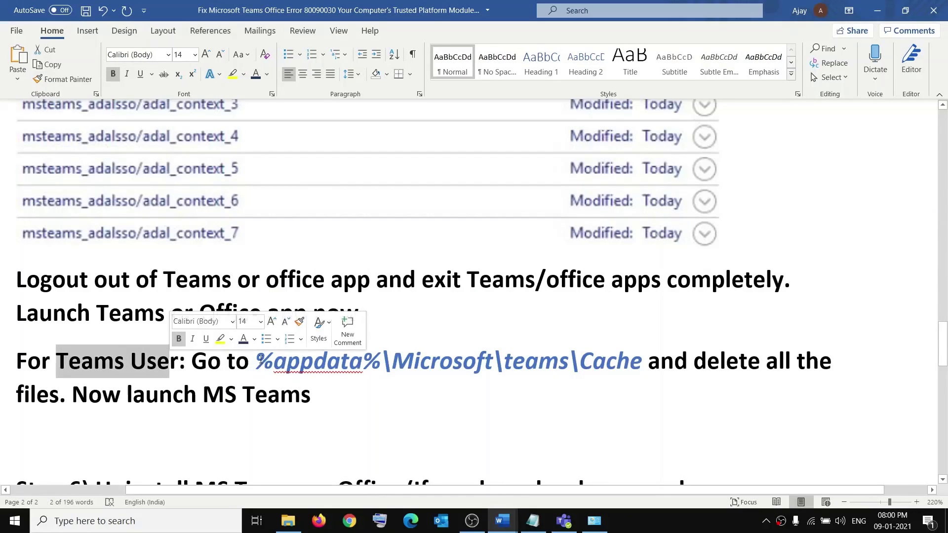
{"action": "left_click_drag", "start_coordinate": [257, 361], "coordinate": [615, 365]}
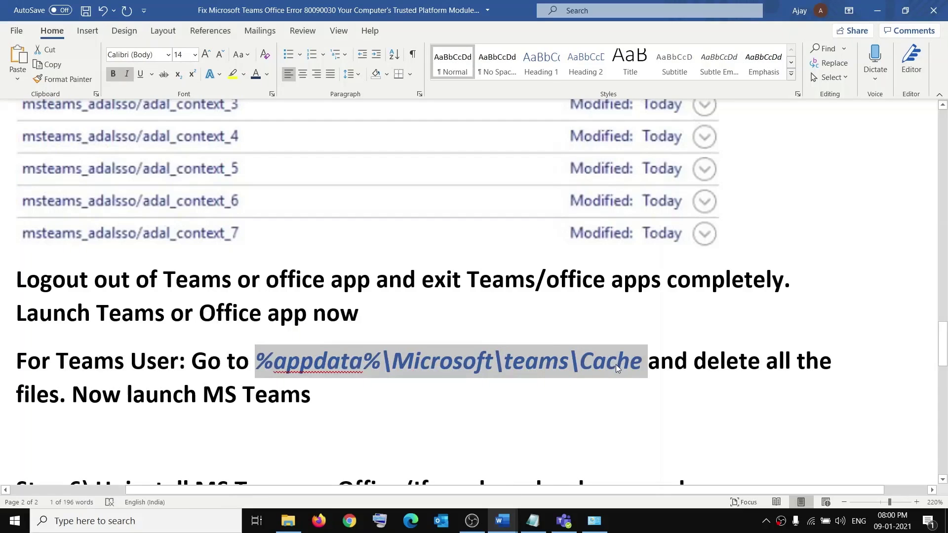
{"action": "key", "text": "ctrl+c"}
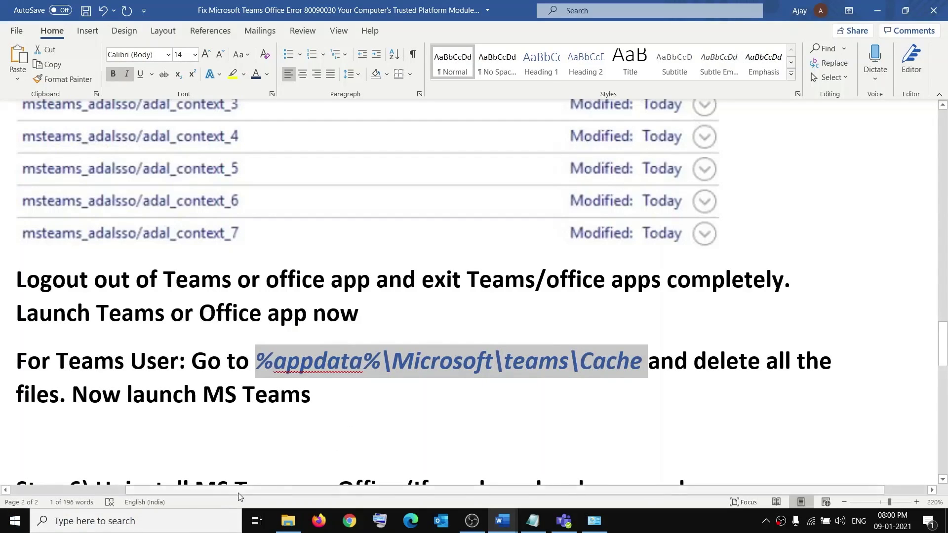
{"action": "left_click", "coordinate": [168, 521]}
{"action": "key", "text": "ctrl+v"}
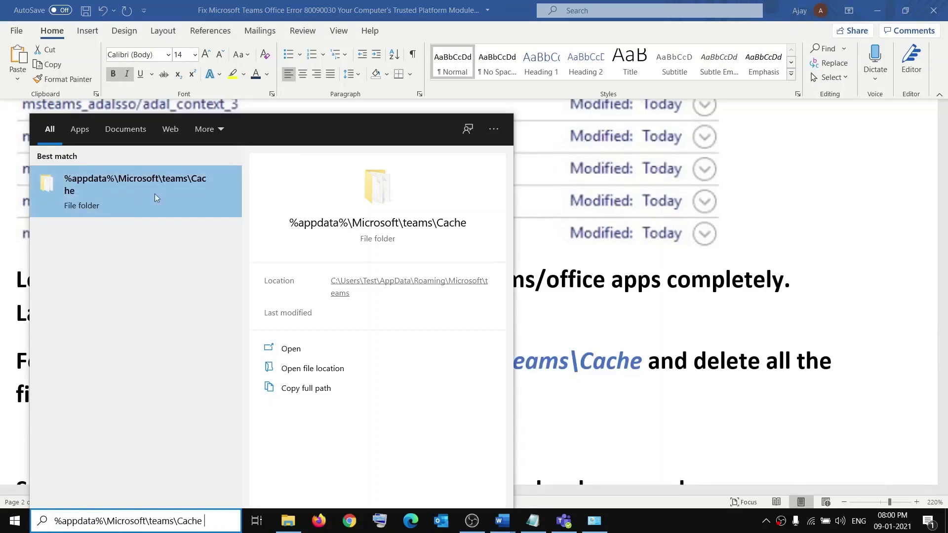
Delete all files in the Teams Cache folder, skipping the ones still in use.
{"action": "left_click", "coordinate": [136, 196]}
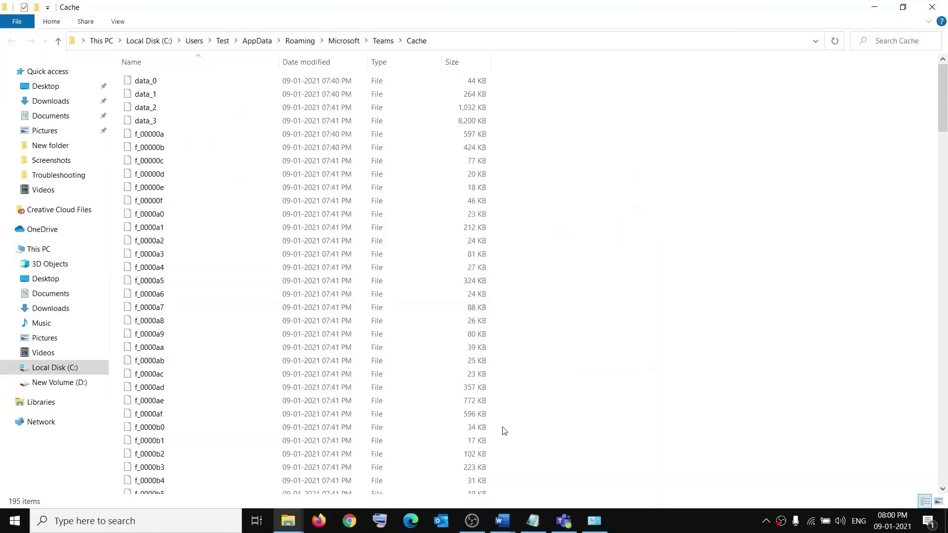
{"action": "scroll", "coordinate": [547, 347], "scroll_direction": "down", "scroll_amount": 4}
{"action": "key", "text": "ctrl+a"}
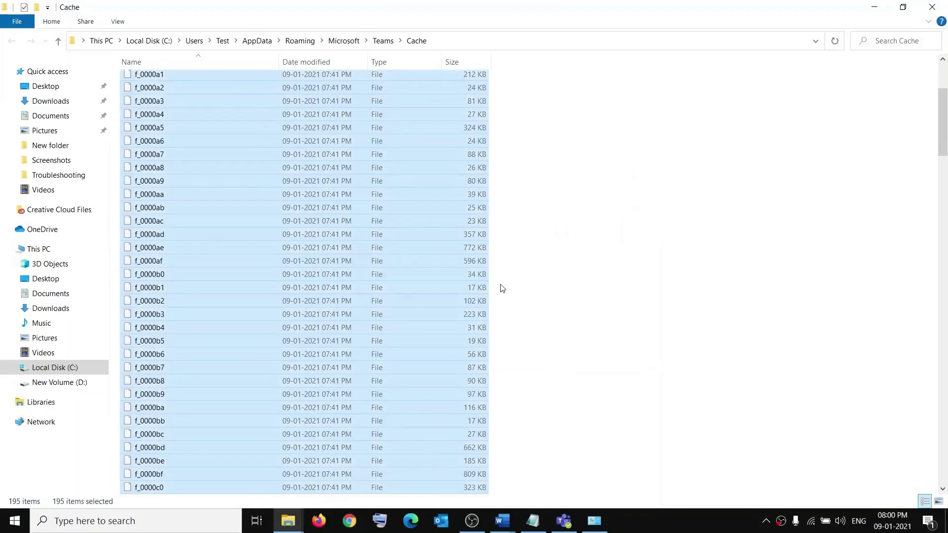
{"action": "right_click", "coordinate": [319, 126]}
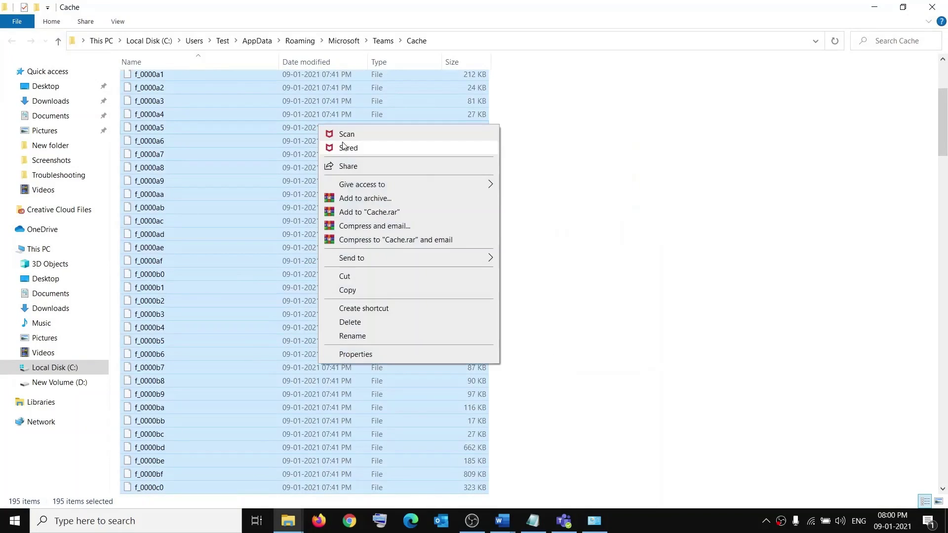
{"action": "left_click", "coordinate": [375, 322]}
{"action": "left_click", "coordinate": [515, 273]}
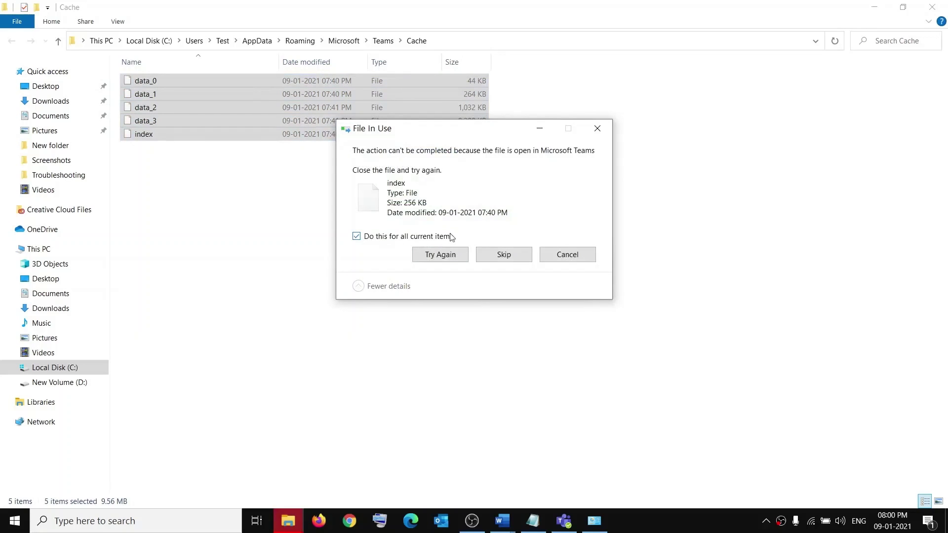
{"action": "left_click", "coordinate": [503, 257]}
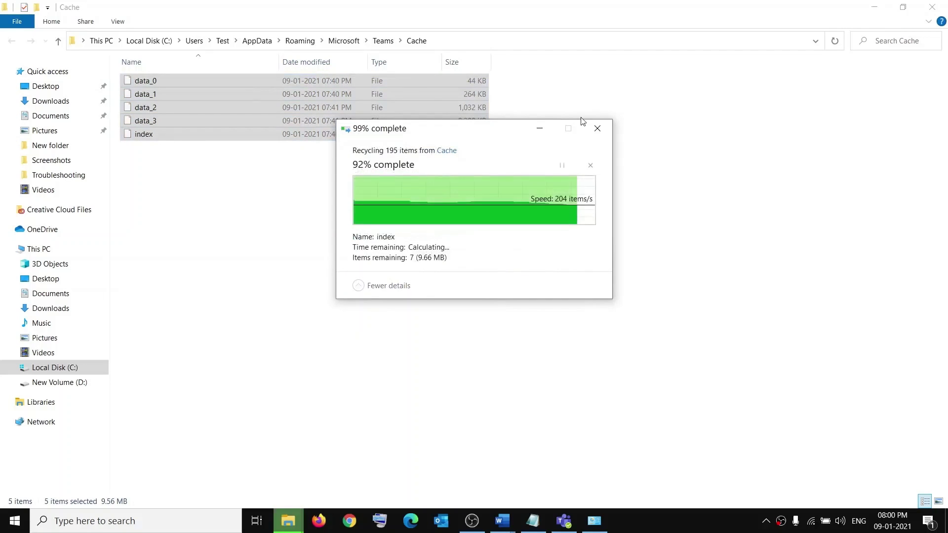
Check the Teams window, then close the Cache folder's Explorer window.
{"action": "left_click", "coordinate": [563, 522]}
{"action": "left_click", "coordinate": [568, 526]}
{"action": "left_click", "coordinate": [569, 528]}
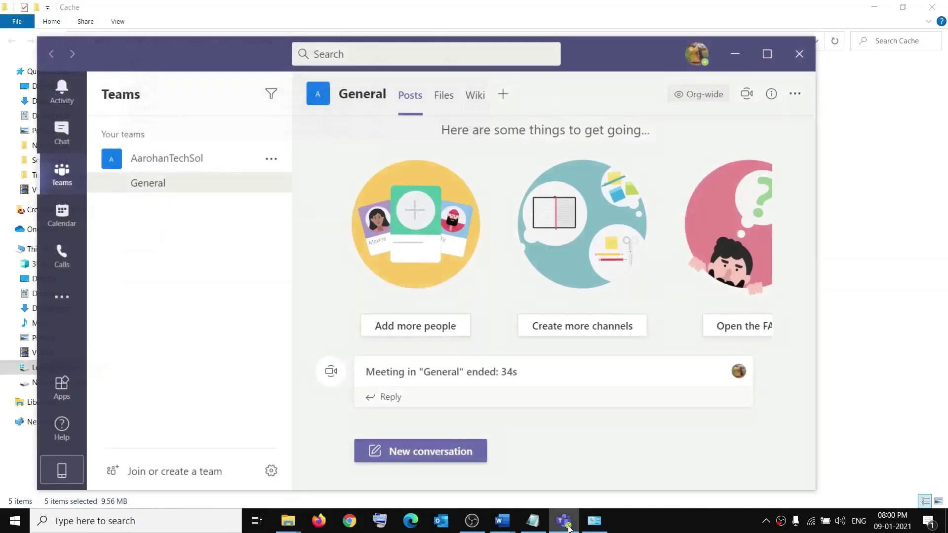
{"action": "left_click", "coordinate": [568, 529]}
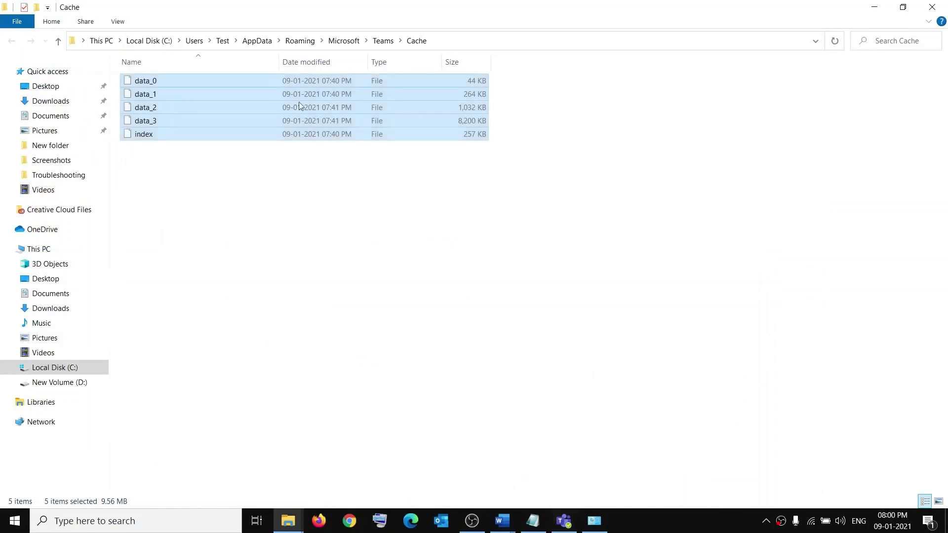
{"action": "left_click", "coordinate": [933, 7]}
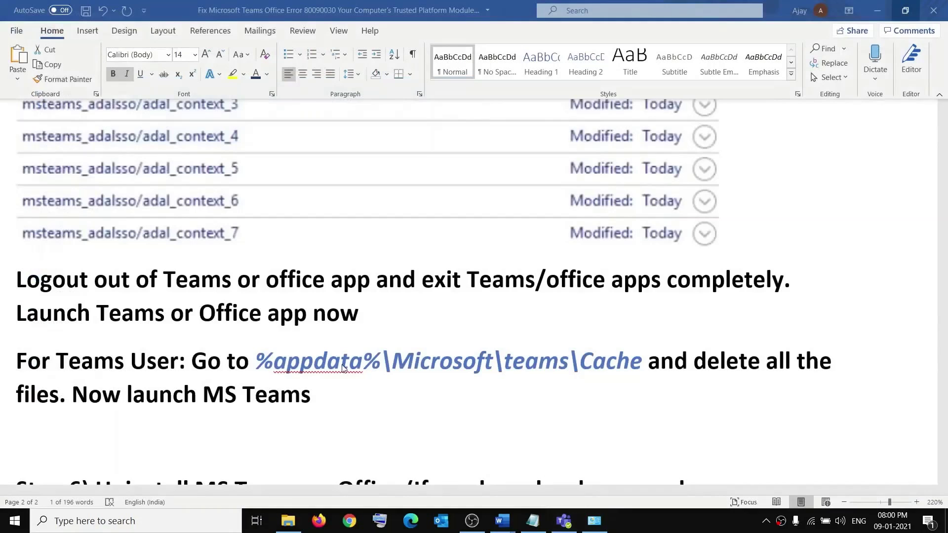
{"action": "left_click_drag", "start_coordinate": [51, 282], "coordinate": [364, 363]}
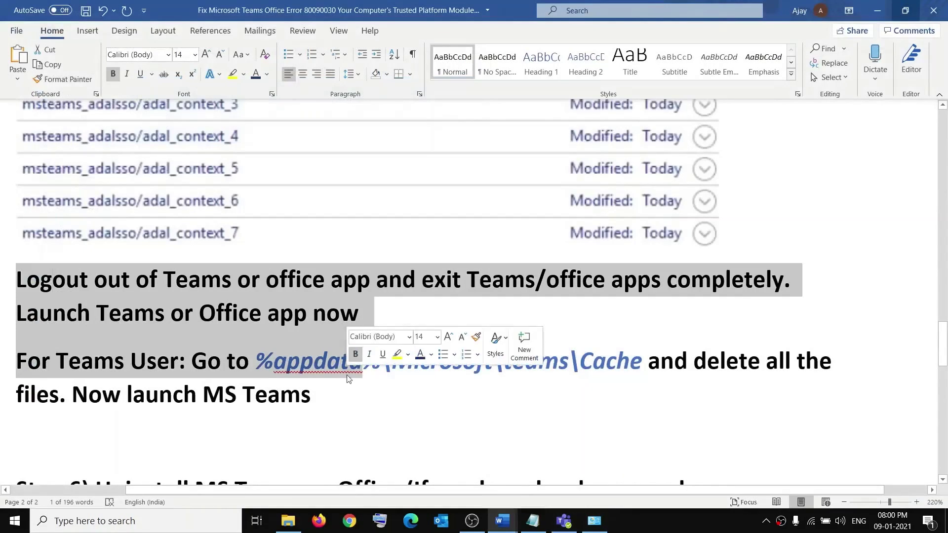
{"action": "scroll", "coordinate": [405, 393], "scroll_direction": "down", "scroll_amount": 3}
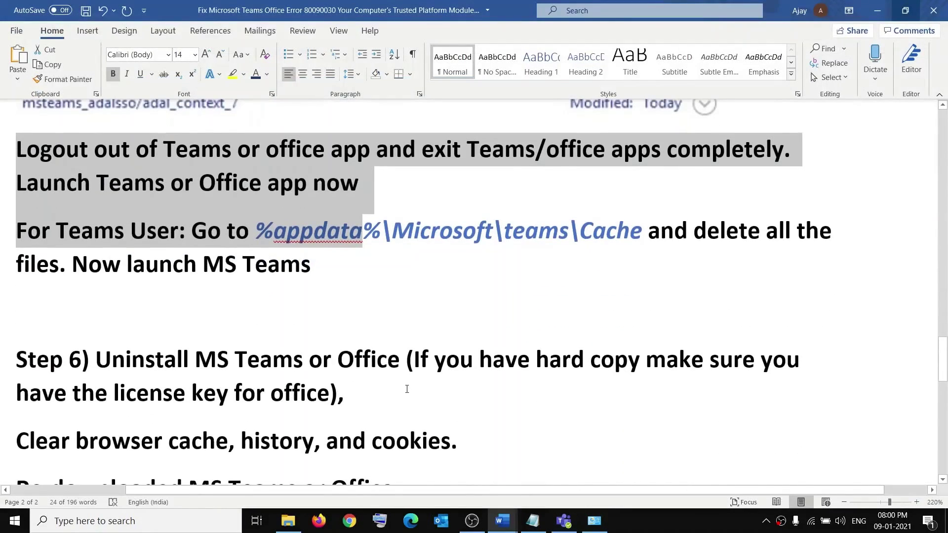
{"action": "scroll", "coordinate": [407, 389], "scroll_direction": "up", "scroll_amount": 1}
{"action": "scroll", "coordinate": [402, 389], "scroll_direction": "down", "scroll_amount": 1}
{"action": "left_click_drag", "start_coordinate": [110, 361], "coordinate": [395, 354]}
{"action": "left_click", "coordinate": [386, 366]}
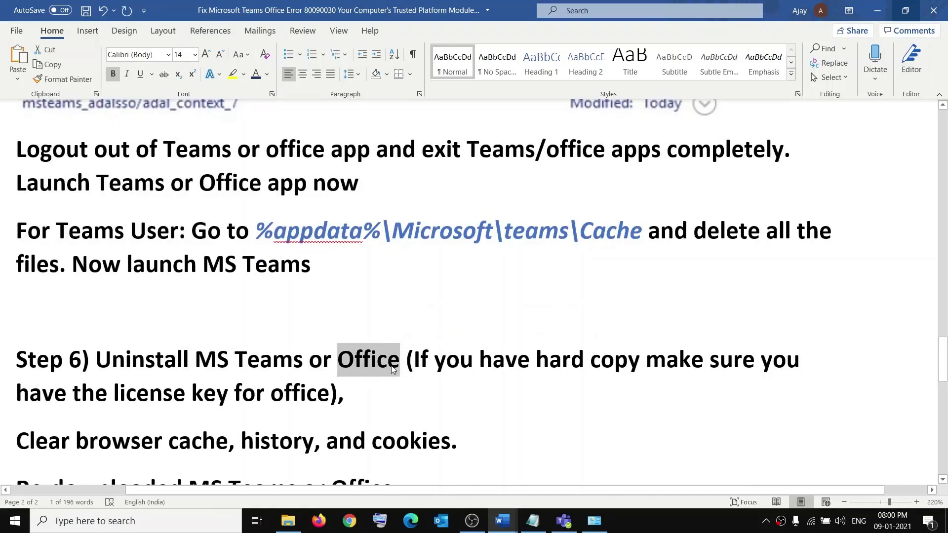
{"action": "left_click_drag", "start_coordinate": [96, 359], "coordinate": [216, 359]}
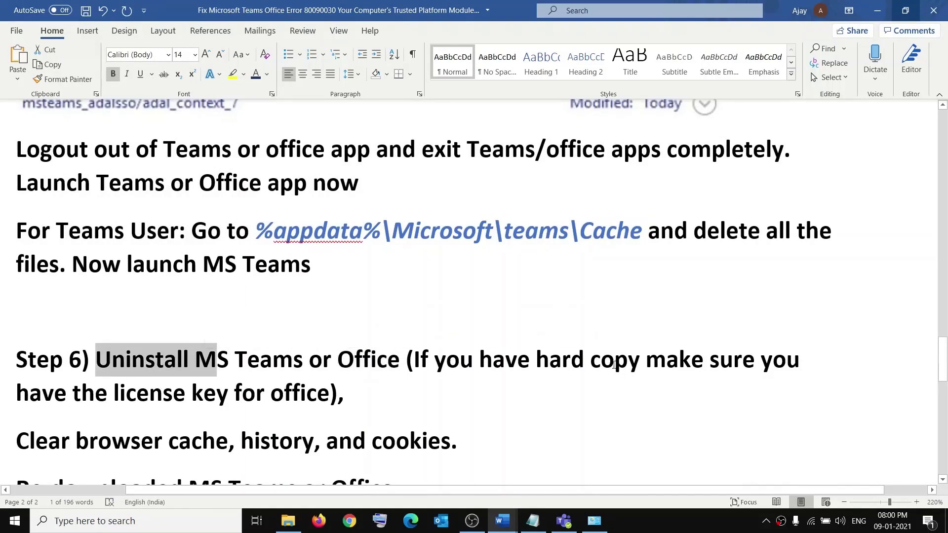
{"action": "left_click", "coordinate": [561, 358]}
{"action": "left_click_drag", "start_coordinate": [588, 358], "coordinate": [630, 354]}
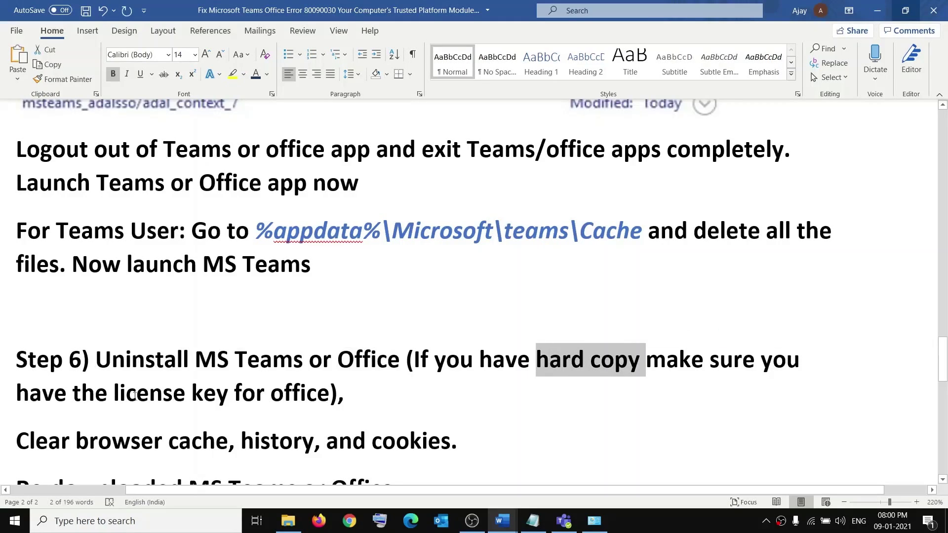
{"action": "left_click_drag", "start_coordinate": [113, 393], "coordinate": [330, 394]}
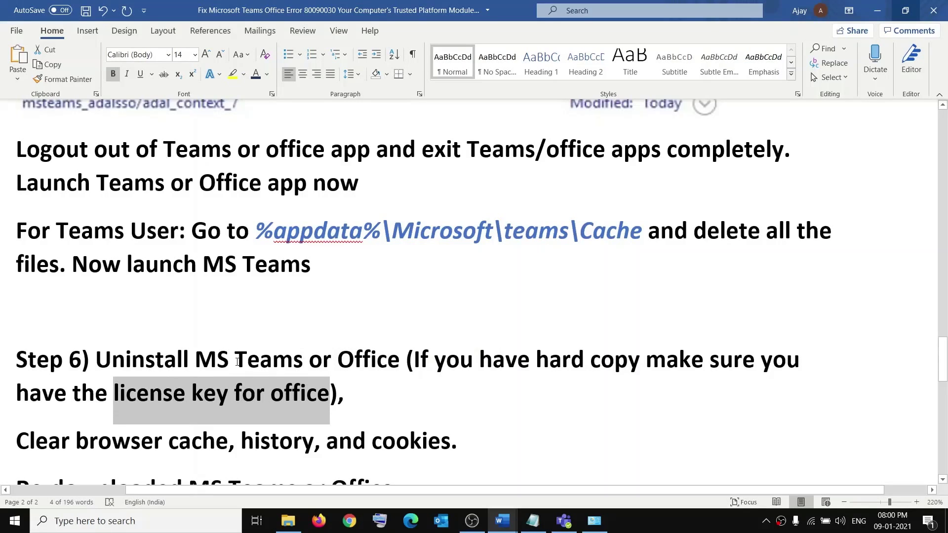
{"action": "left_click", "coordinate": [108, 527]}
Open Control Panel's Programs and Features list by searching 'control'.
{"action": "type", "text": "control"}
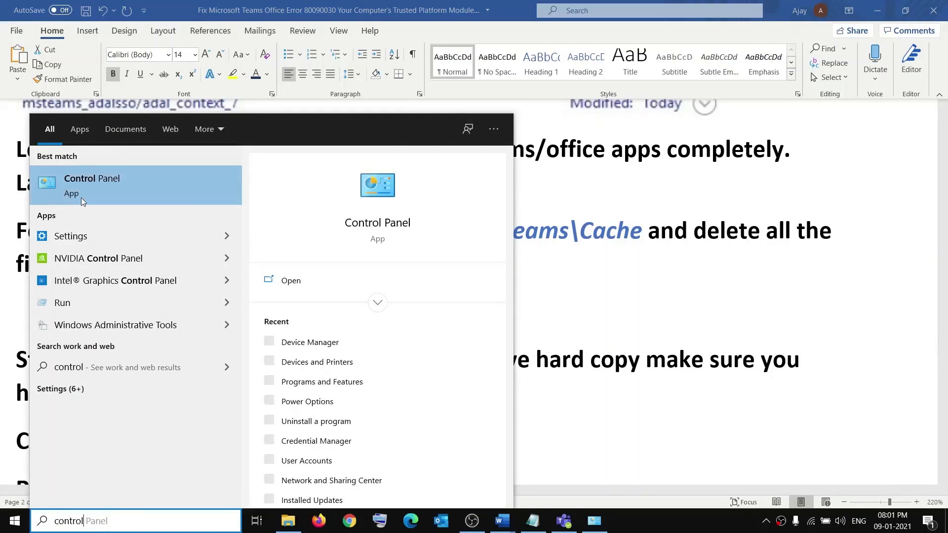
{"action": "left_click", "coordinate": [81, 198]}
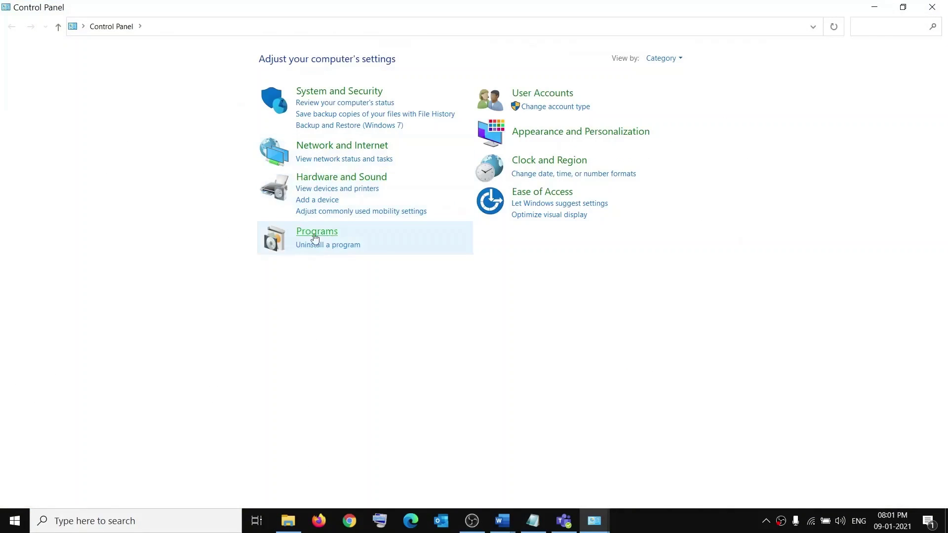
{"action": "left_click", "coordinate": [315, 233]}
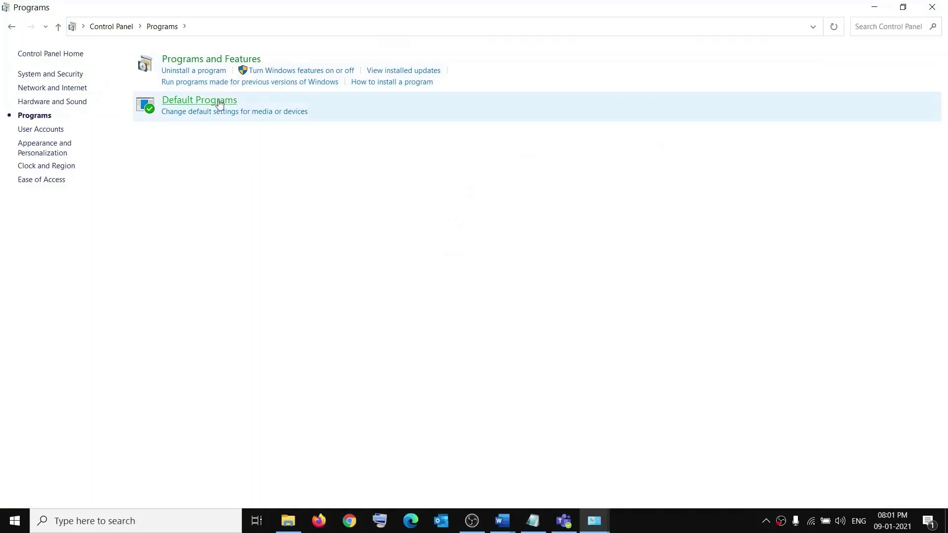
{"action": "left_click", "coordinate": [58, 27]}
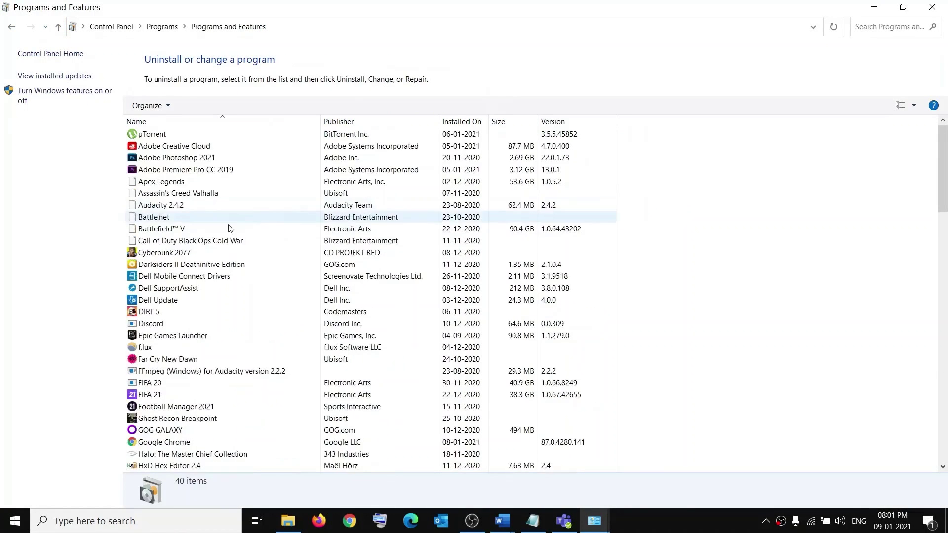
Select Microsoft Teams, then Microsoft Office Home and Student 2016, in the installed programs list.
{"action": "scroll", "coordinate": [284, 350], "scroll_direction": "down", "scroll_amount": 10}
{"action": "scroll", "coordinate": [300, 387], "scroll_direction": "down", "scroll_amount": 10}
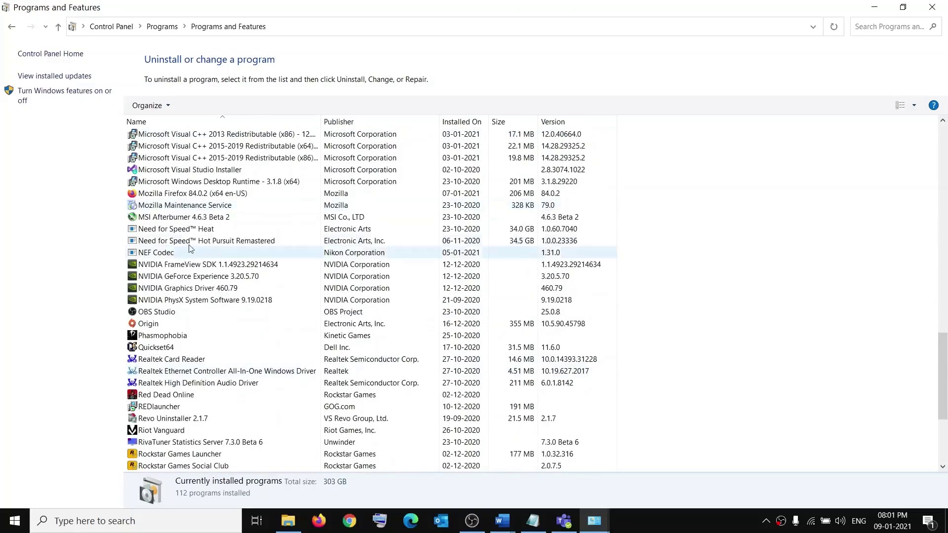
{"action": "scroll", "coordinate": [212, 290], "scroll_direction": "down", "scroll_amount": 3}
{"action": "scroll", "coordinate": [212, 291], "scroll_direction": "up", "scroll_amount": 11}
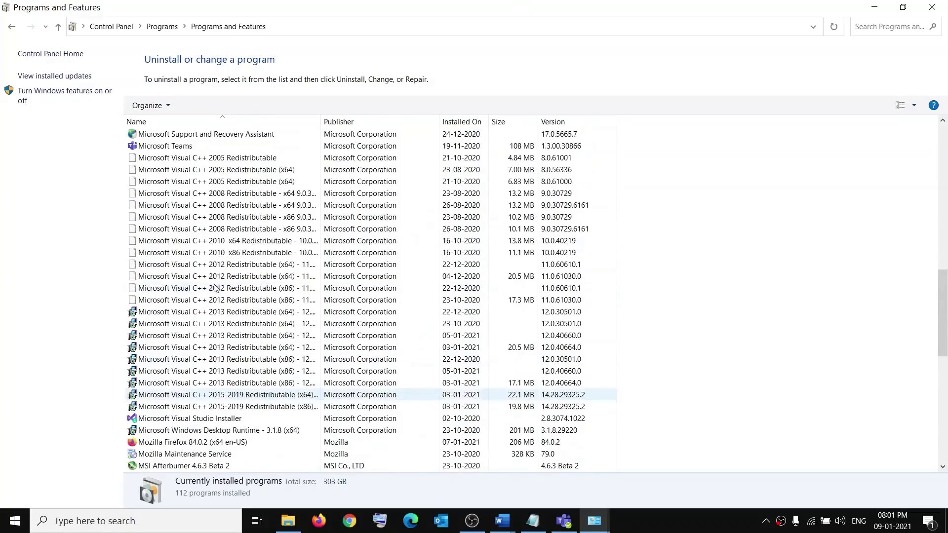
{"action": "left_click", "coordinate": [171, 146]}
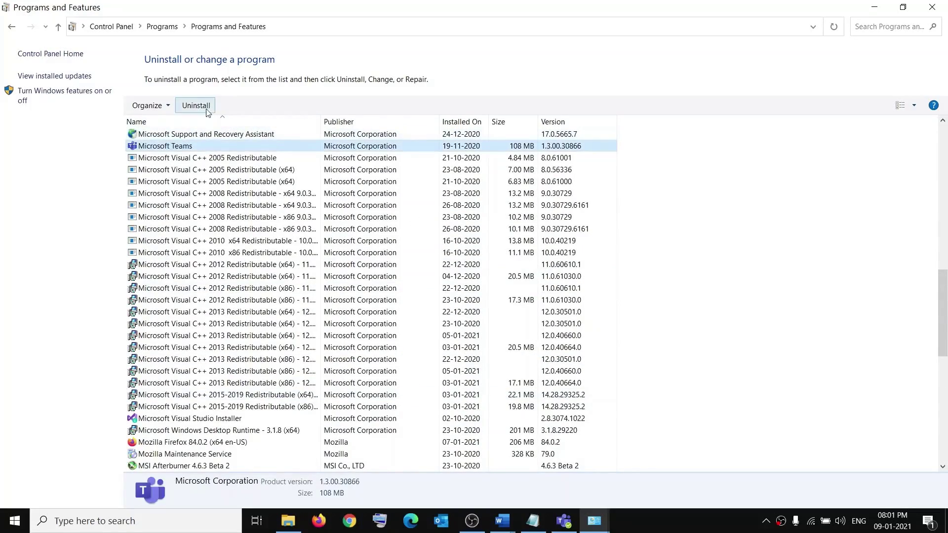
{"action": "scroll", "coordinate": [245, 291], "scroll_direction": "up", "scroll_amount": 5}
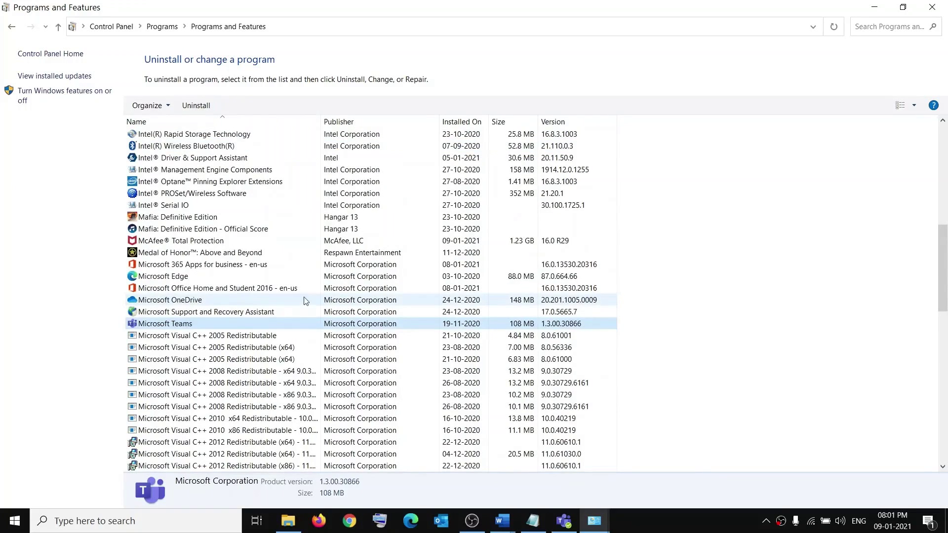
{"action": "left_click", "coordinate": [194, 289]}
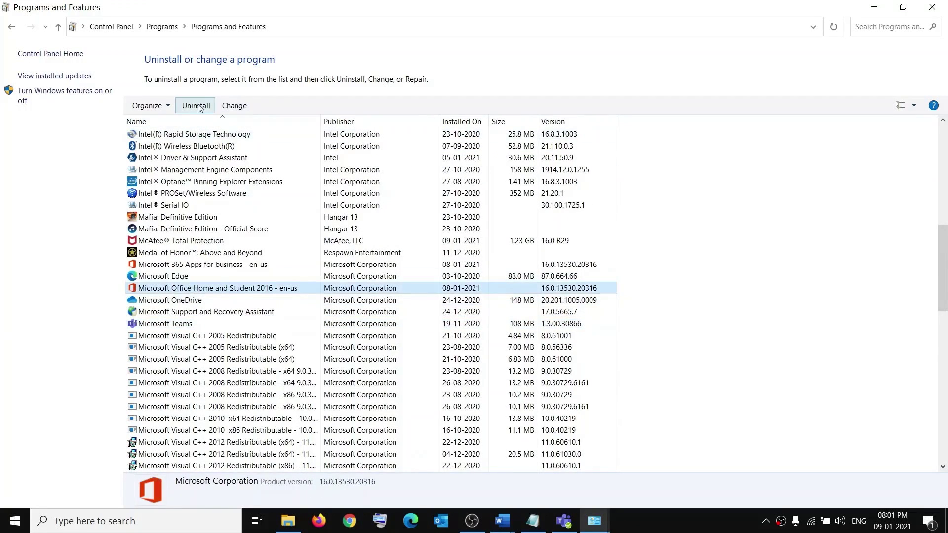
Return to the Word document and close its window.
{"action": "key", "text": "alt+Tab"}
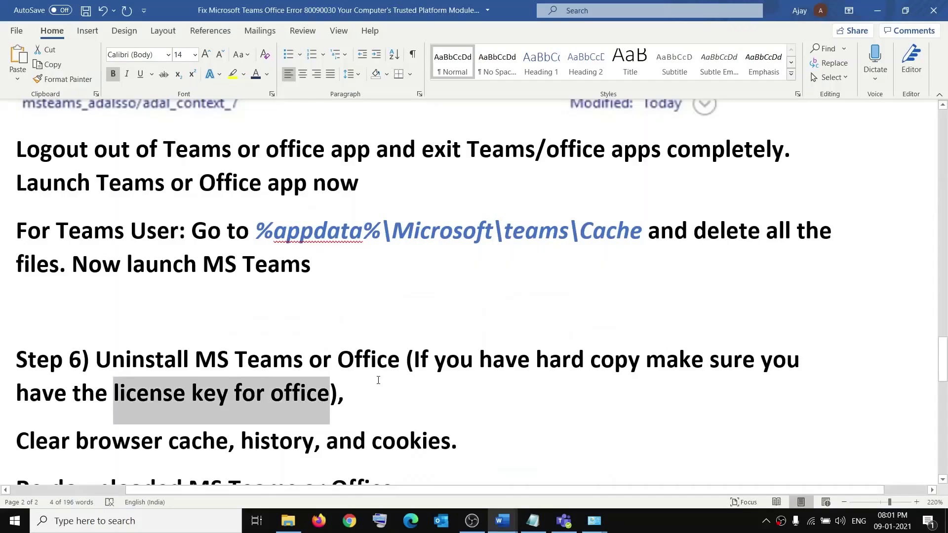
{"action": "scroll", "coordinate": [378, 380], "scroll_direction": "down", "scroll_amount": 2}
{"action": "scroll", "coordinate": [155, 402], "scroll_direction": "up", "scroll_amount": 2}
{"action": "left_click", "coordinate": [944, 6]}
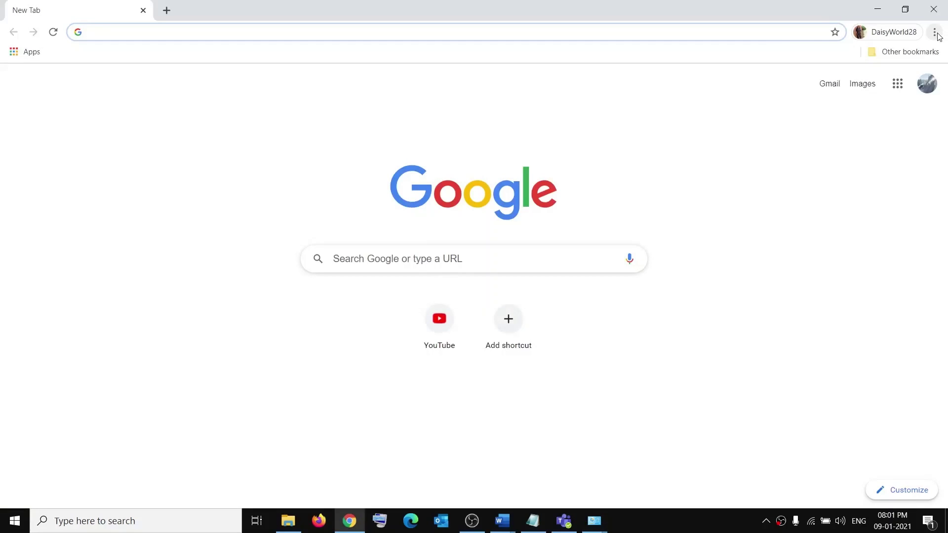
From Chrome's History page, open Clear browsing data for All time with history, cookies and cache checked.
{"action": "left_click", "coordinate": [935, 33]}
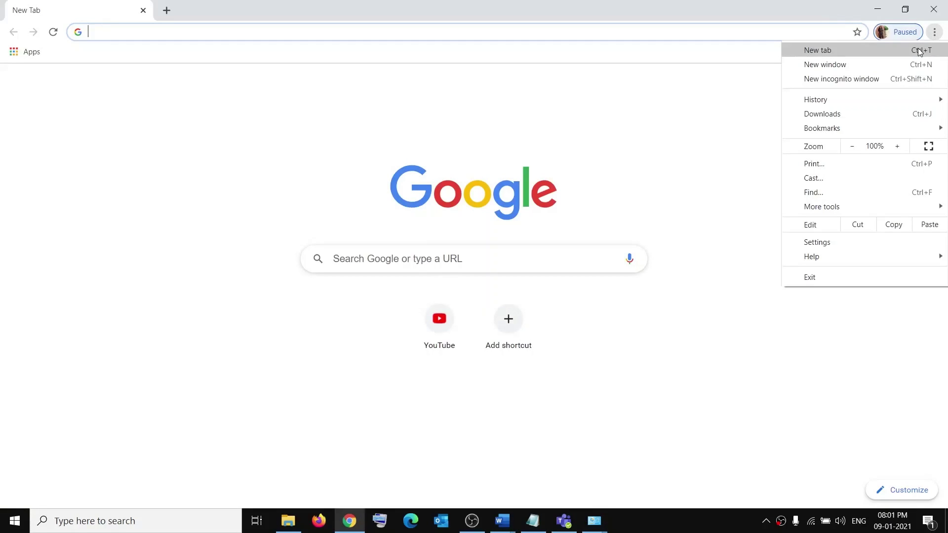
{"action": "mouse_move", "coordinate": [870, 97]}
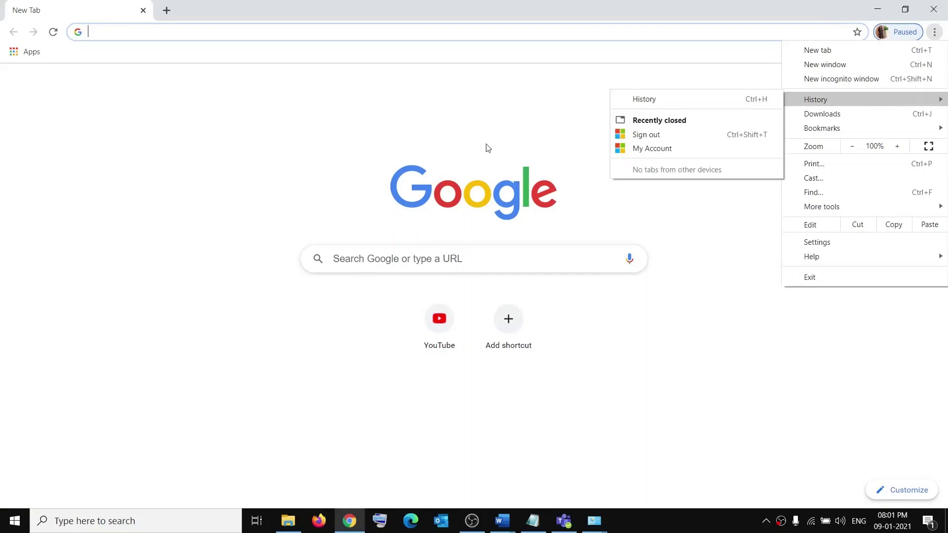
{"action": "left_click", "coordinate": [671, 99]}
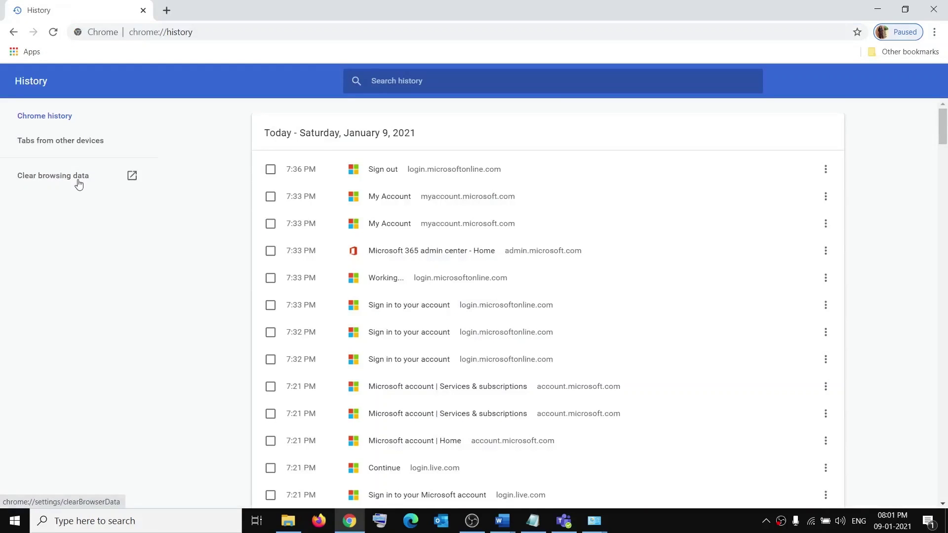
{"action": "left_click", "coordinate": [78, 184]}
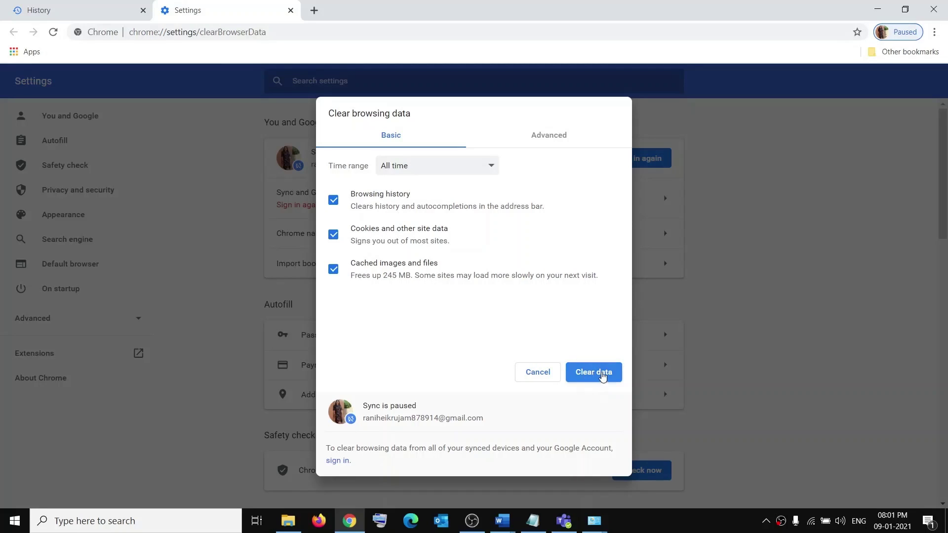
Scroll Word to the re-download step and select the full MS Teams download address.
{"action": "key", "text": "alt+Tab"}
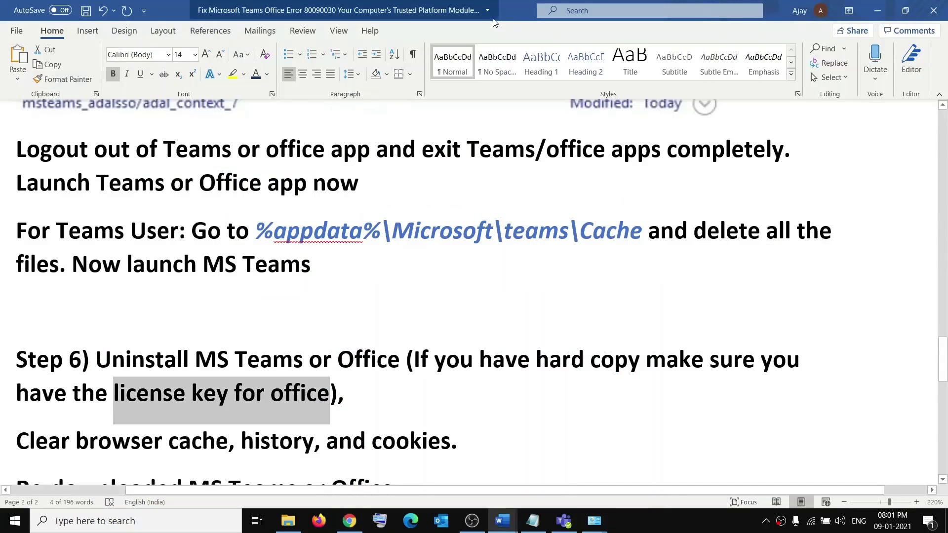
{"action": "scroll", "coordinate": [395, 295], "scroll_direction": "down", "scroll_amount": 1}
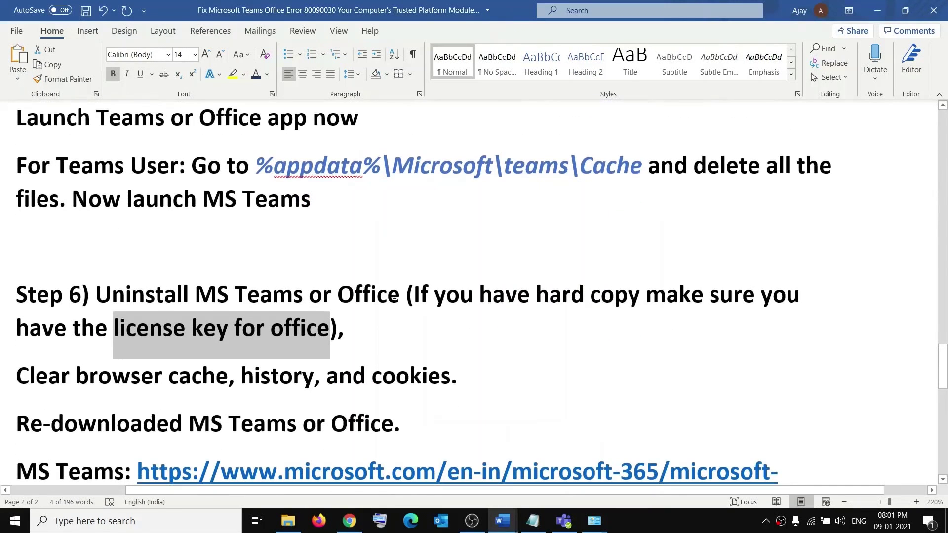
{"action": "scroll", "coordinate": [395, 295], "scroll_direction": "down", "scroll_amount": 1}
{"action": "left_click_drag", "start_coordinate": [198, 356], "coordinate": [416, 360]}
{"action": "scroll", "coordinate": [285, 408], "scroll_direction": "down", "scroll_amount": 1}
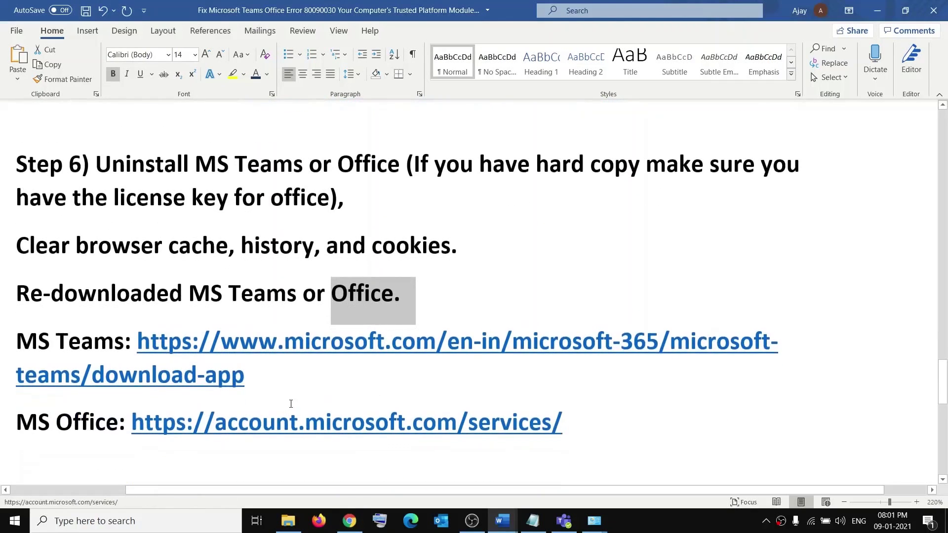
{"action": "left_click_drag", "start_coordinate": [274, 377], "coordinate": [212, 345]}
{"action": "key", "text": "ctrl+c"}
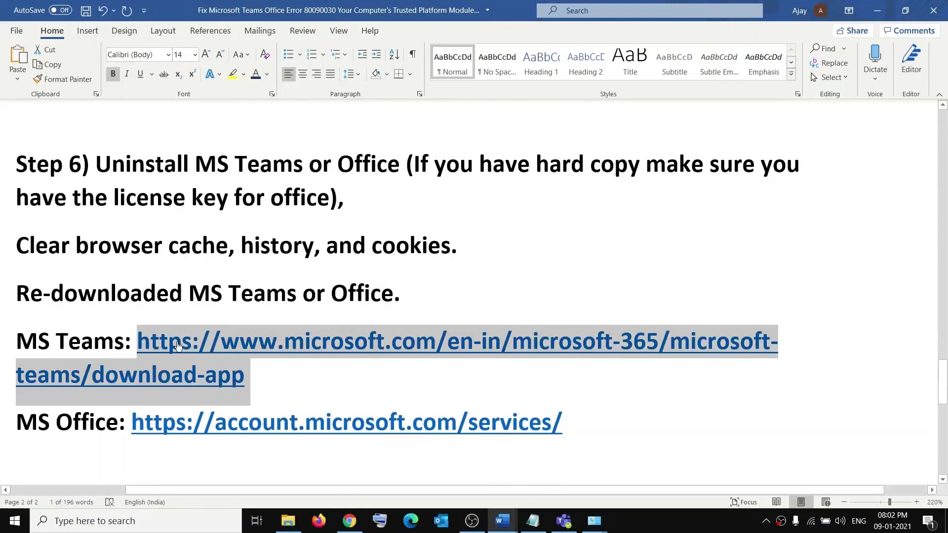
Load the copied MS Teams download address in a new Chrome tab, then return to Word.
{"action": "left_click", "coordinate": [356, 526]}
{"action": "left_click", "coordinate": [323, 11]}
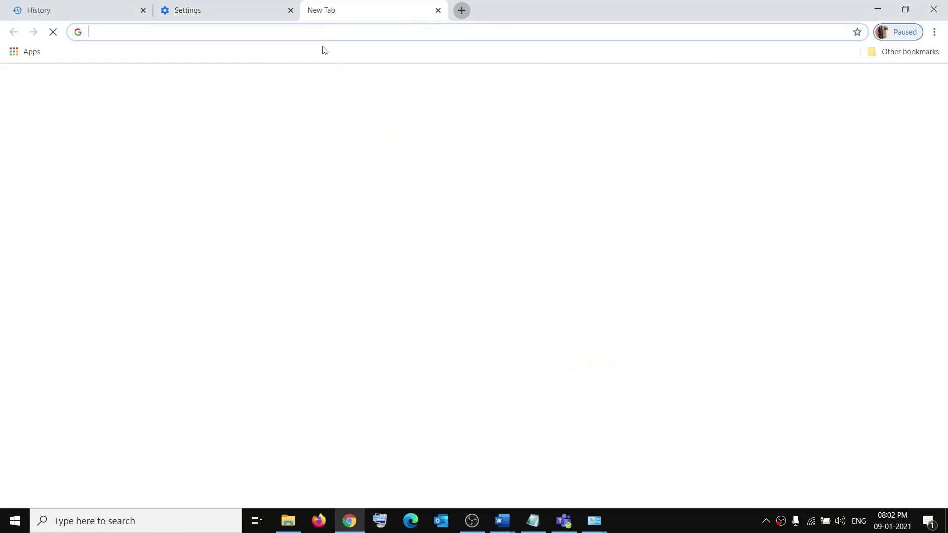
{"action": "key", "text": "ctrl+v"}
{"action": "key", "text": "Return"}
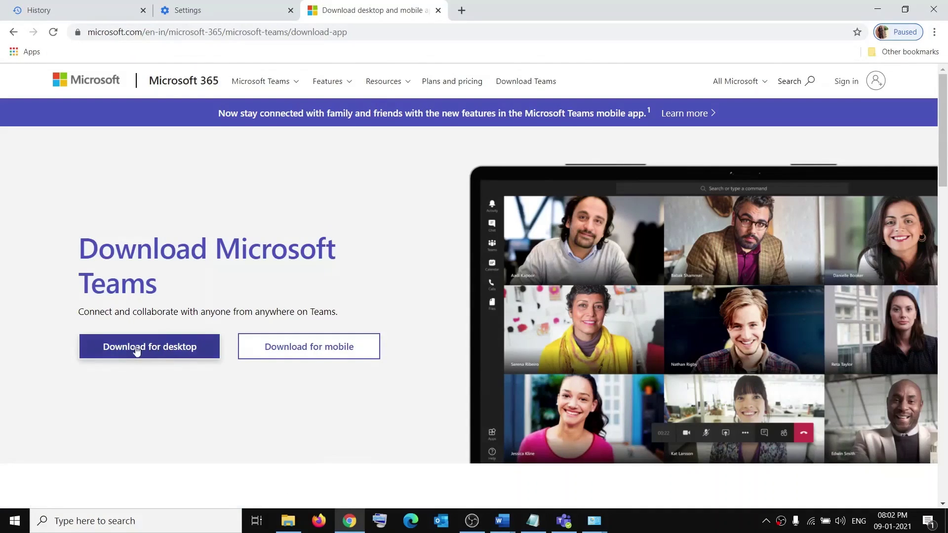
{"action": "key", "text": "alt+Tab"}
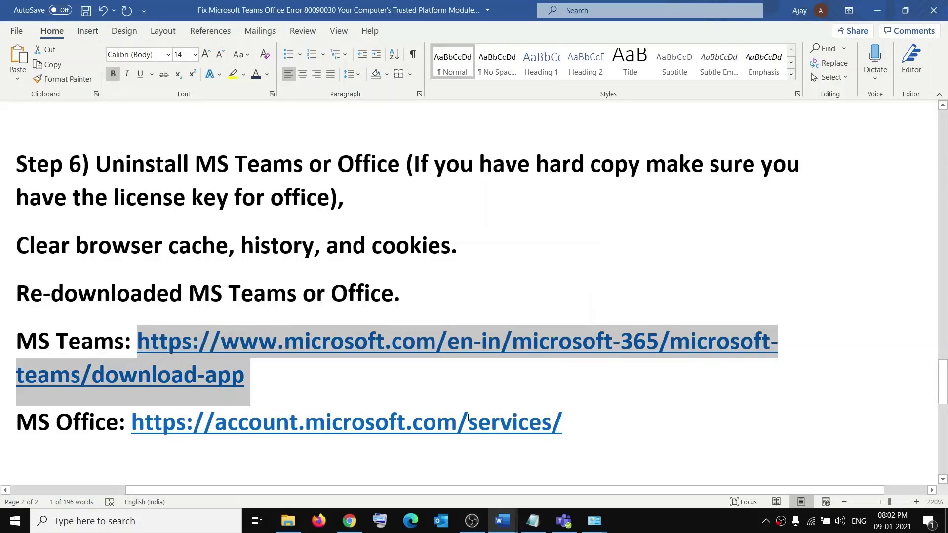
{"action": "left_click_drag", "start_coordinate": [584, 428], "coordinate": [343, 425]}
{"action": "key", "text": "ctrl+c"}
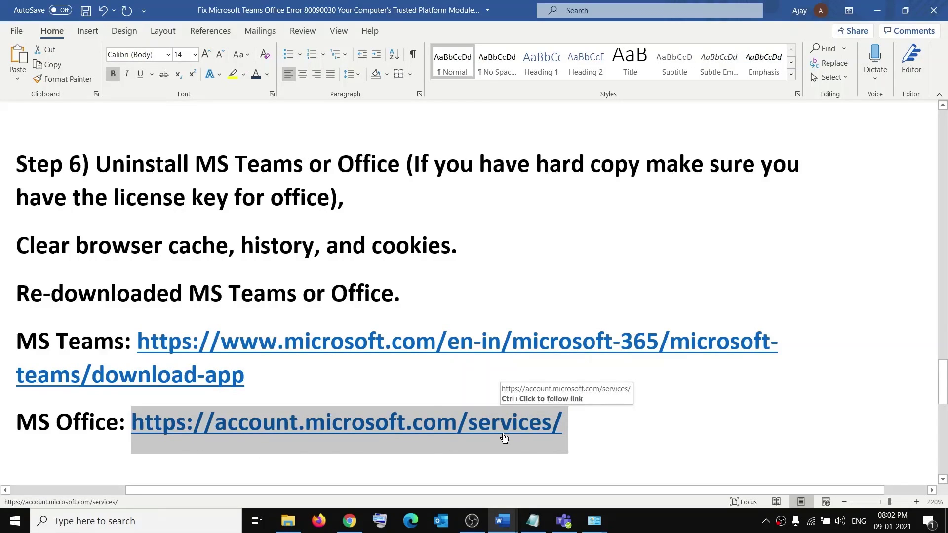
Open account.microsoft.com/services in a new Chrome tab, sign in, and highlight the Office Home & Student 2016 title.
{"action": "left_click", "coordinate": [350, 521]}
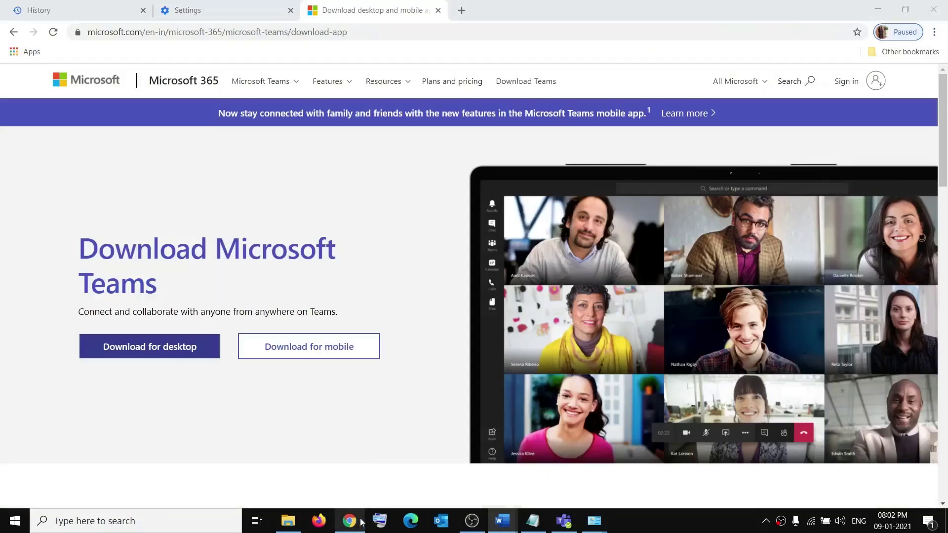
{"action": "key", "text": "ctrl+t"}
{"action": "key", "text": "ctrl+v"}
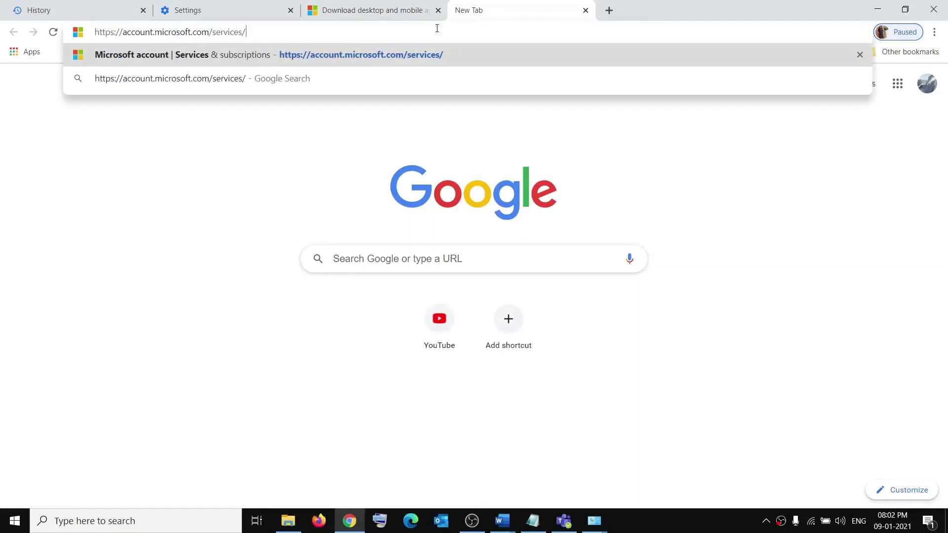
{"action": "key", "text": "Return"}
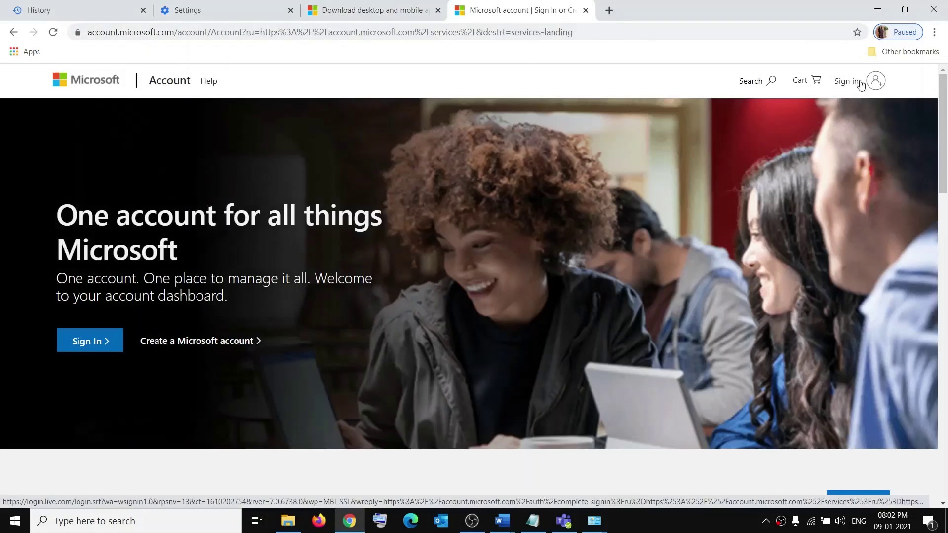
{"action": "left_click", "coordinate": [860, 85]}
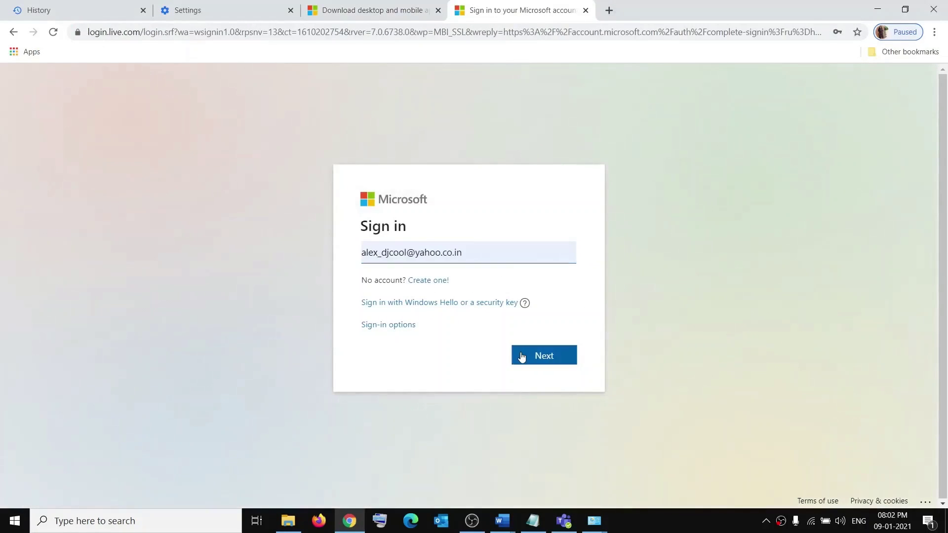
{"action": "left_click", "coordinate": [536, 358]}
{"action": "left_click", "coordinate": [543, 366]}
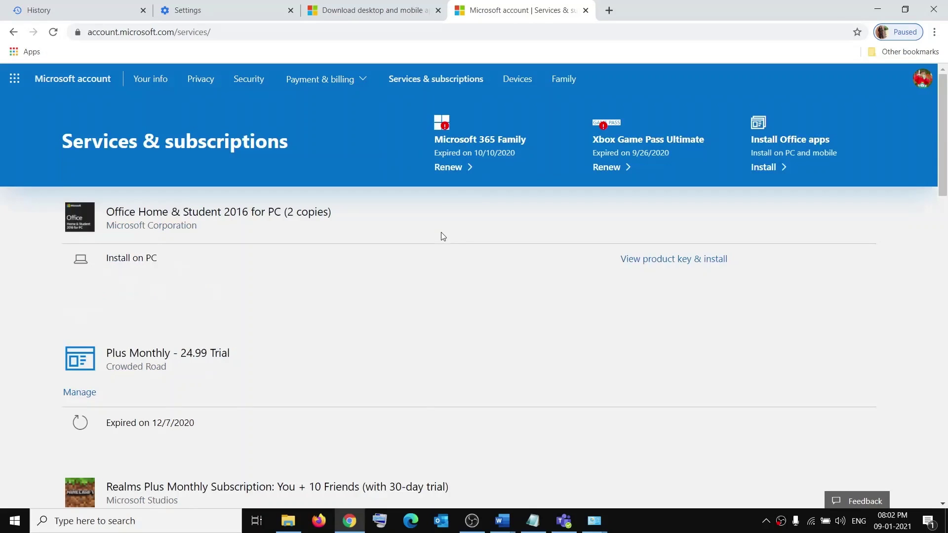
{"action": "left_click_drag", "start_coordinate": [118, 209], "coordinate": [294, 213]}
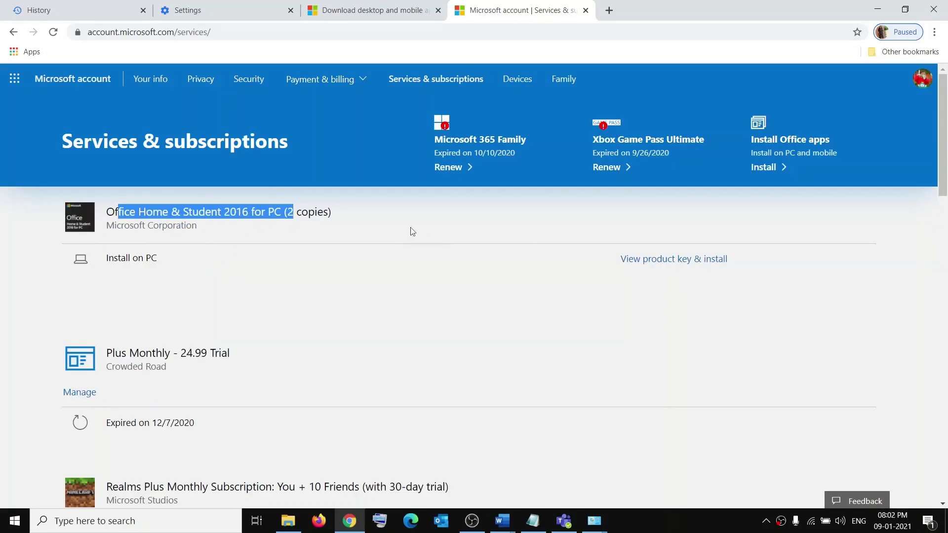
{"action": "left_click", "coordinate": [671, 523]}
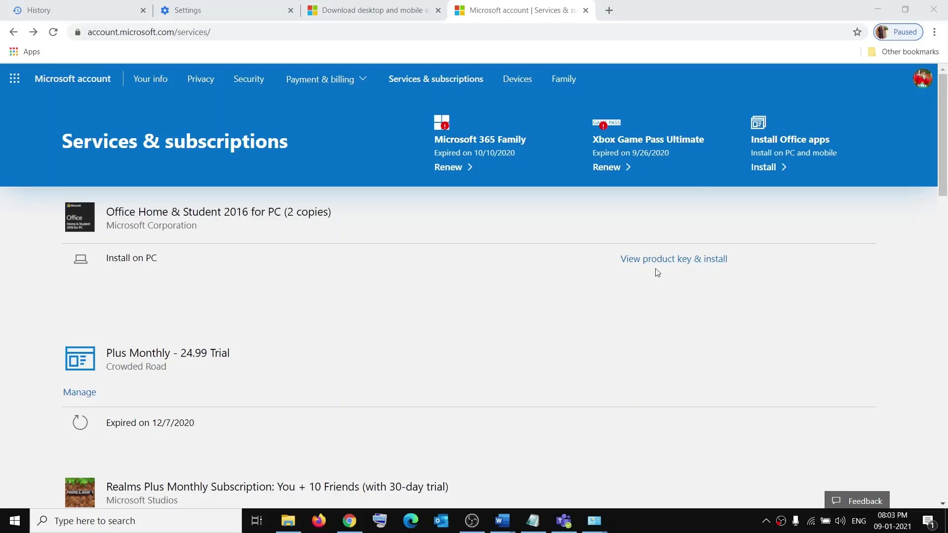
Return to the Fix Microsoft Teams document and highlight 'Update system BIOS' in Step 7.
{"action": "key", "text": "alt+Tab"}
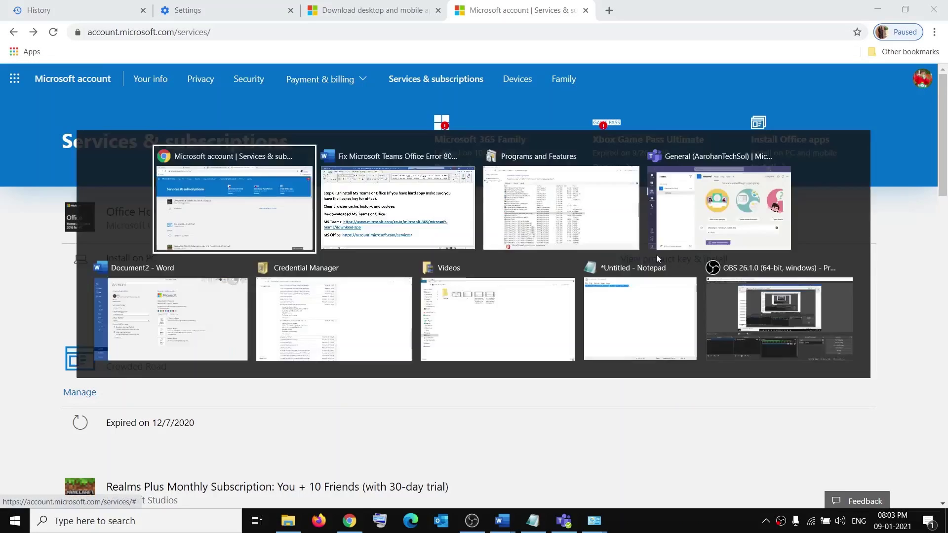
{"action": "mouse_move", "coordinate": [502, 529]}
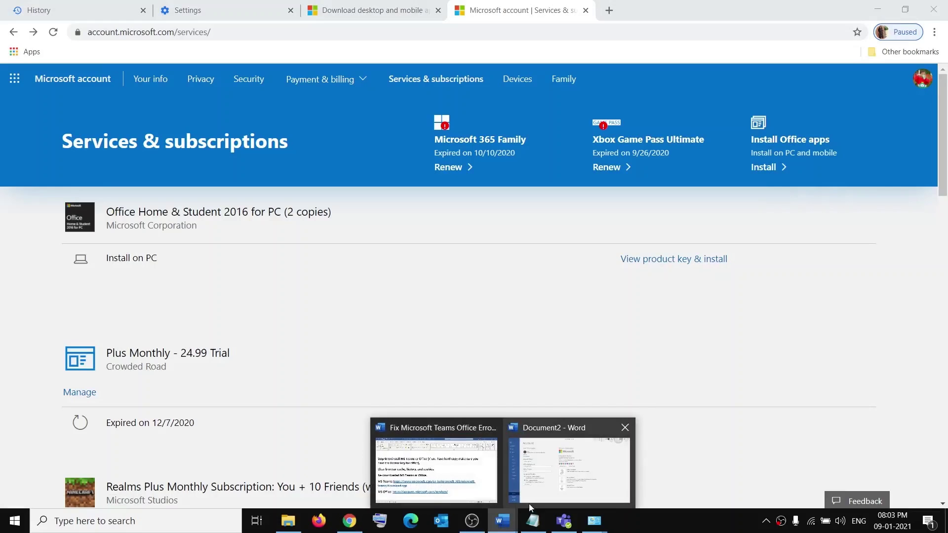
{"action": "left_click", "coordinate": [437, 469]}
{"action": "scroll", "coordinate": [285, 301], "scroll_direction": "down", "scroll_amount": 1}
{"action": "scroll", "coordinate": [316, 291], "scroll_direction": "down", "scroll_amount": 3}
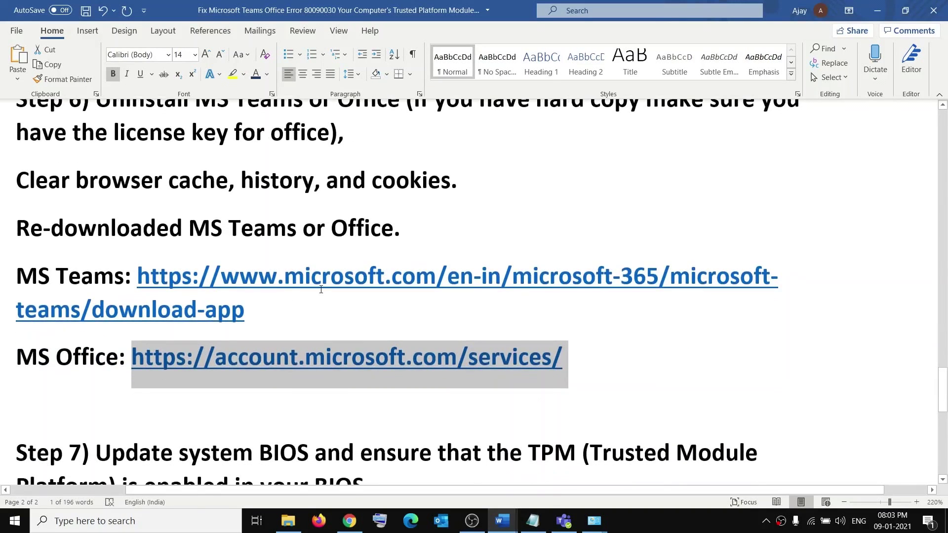
{"action": "scroll", "coordinate": [323, 293], "scroll_direction": "up", "scroll_amount": 2}
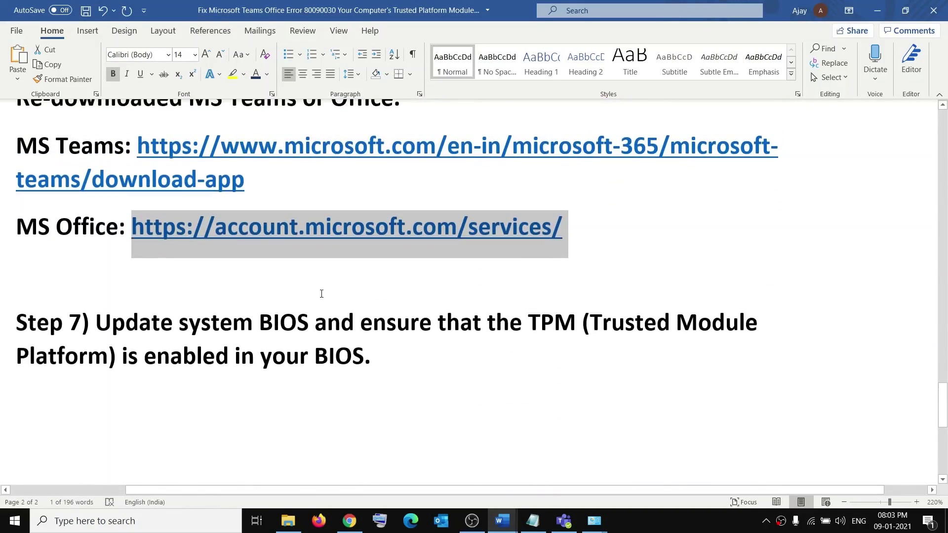
{"action": "left_click_drag", "start_coordinate": [110, 320], "coordinate": [290, 316]}
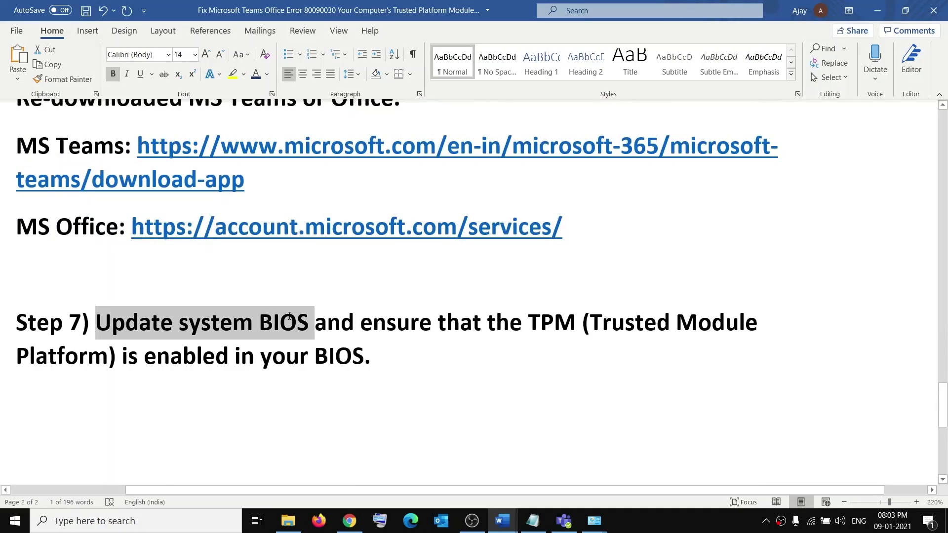